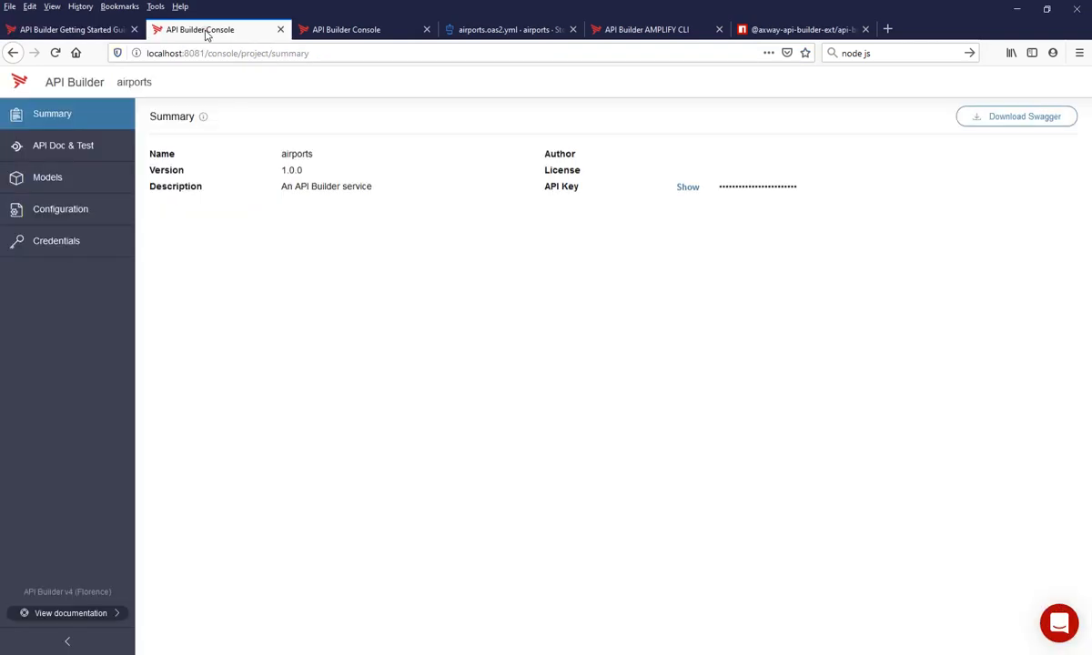
- Open the airports project's API documentation and start adding a new API by importing a definition
double_click(290, 153)
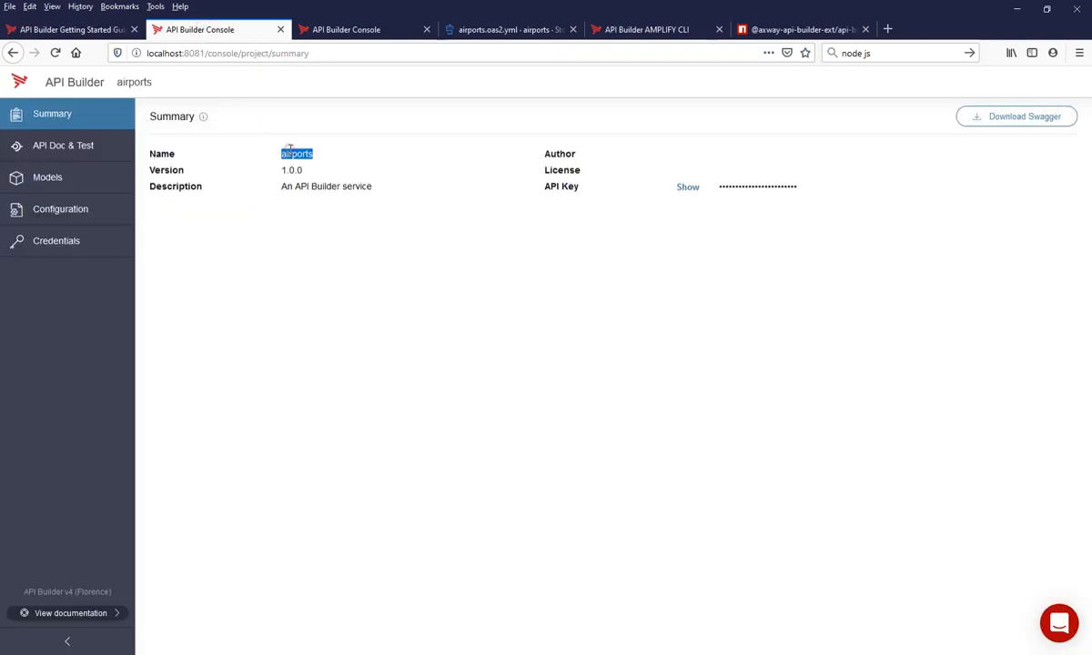
left_click(87, 151)
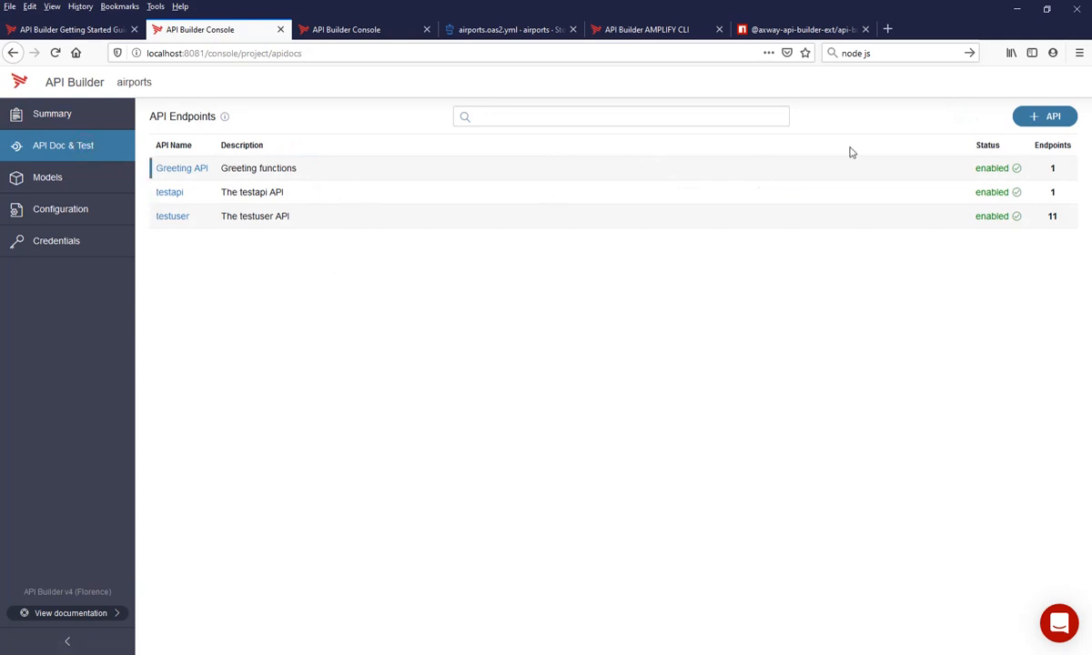
left_click(1049, 119)
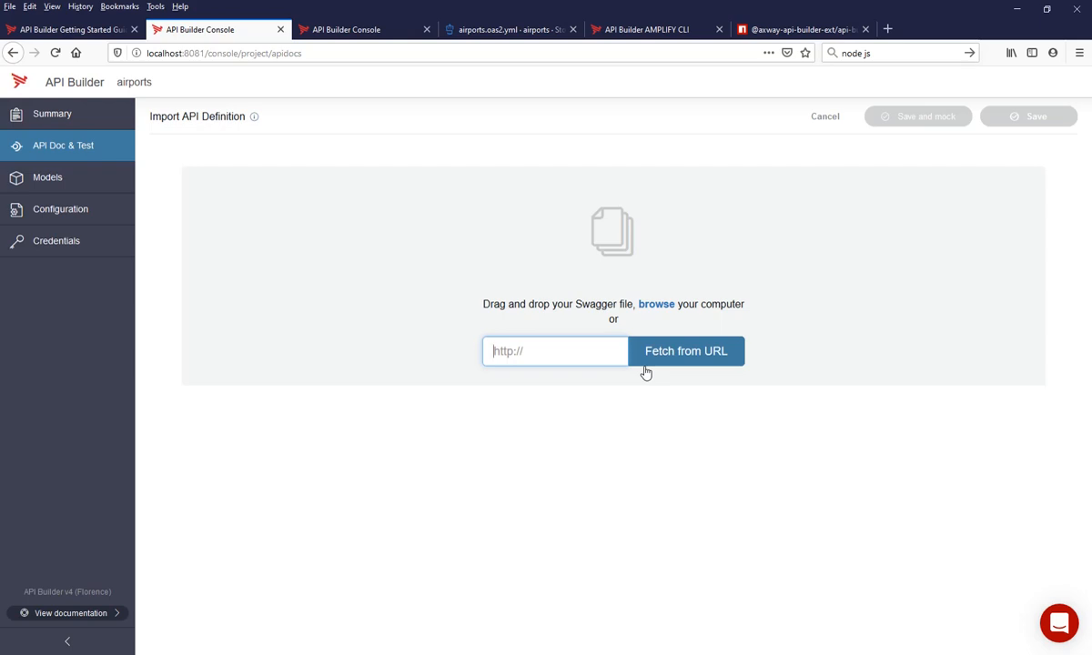
- Switch to Stoplight, export the airports.oas2 model as a raw file and copy its export URL
left_click(498, 31)
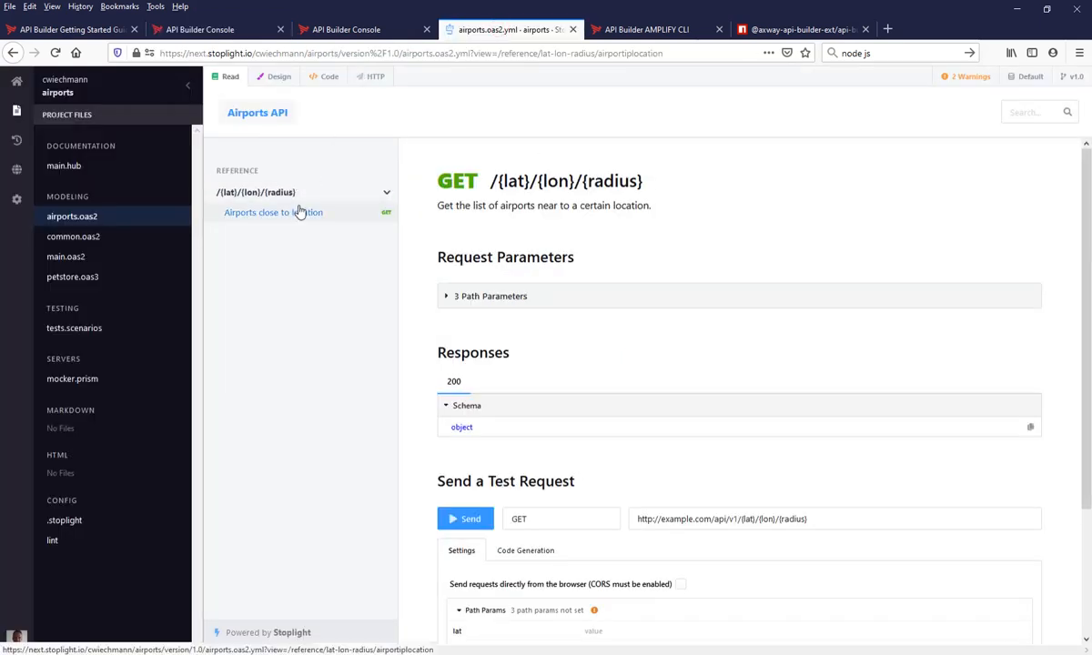
mouse_move(165, 244)
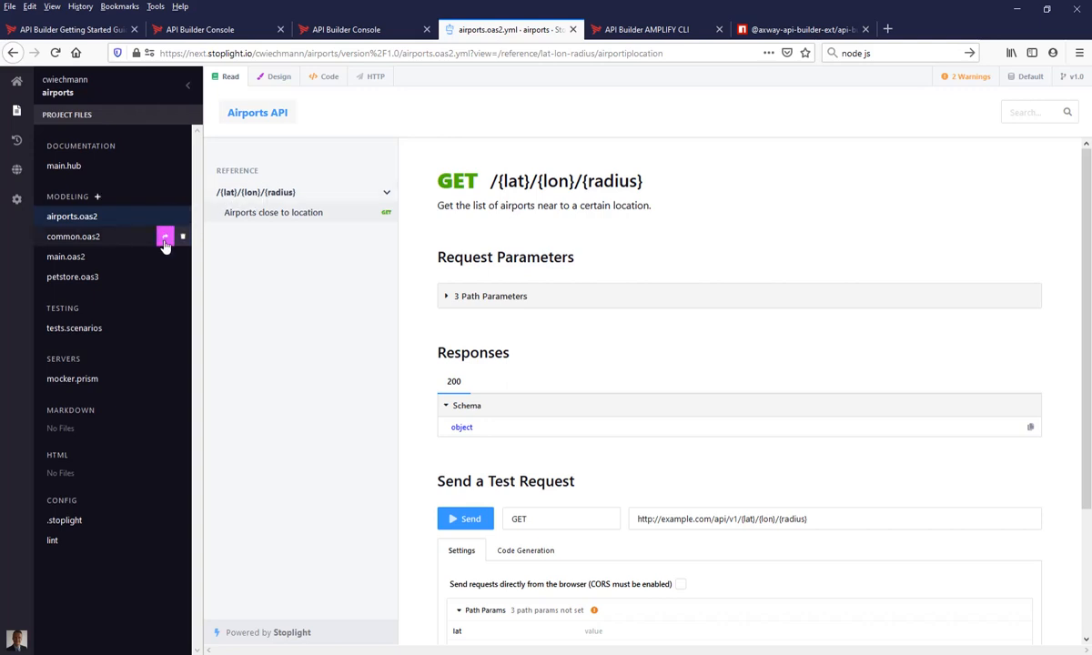
left_click(165, 216)
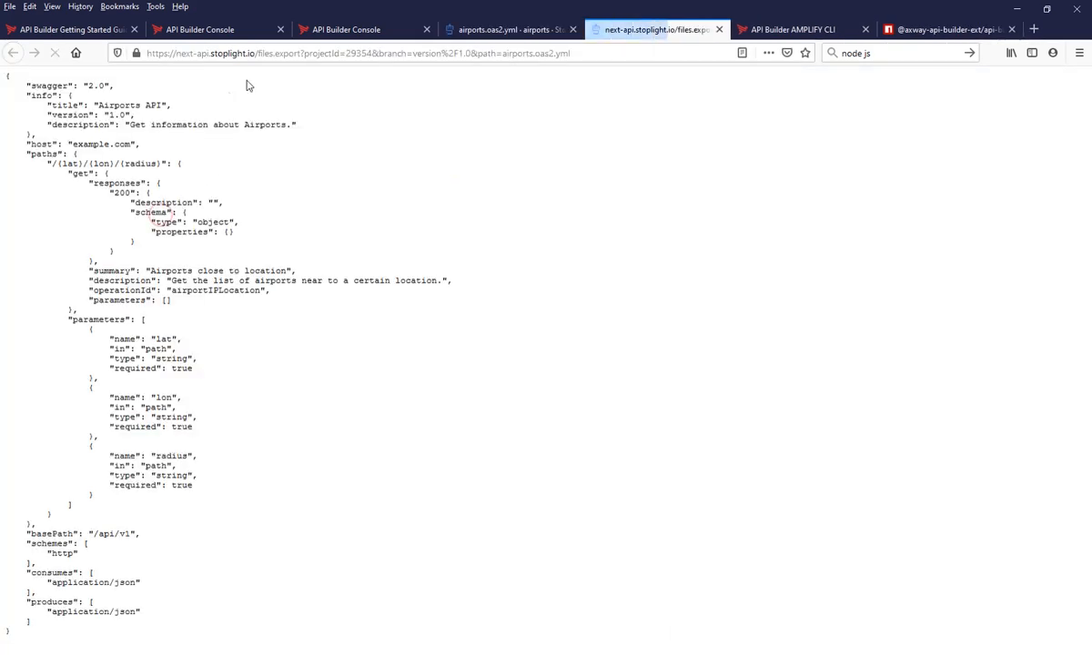
left_click(297, 53)
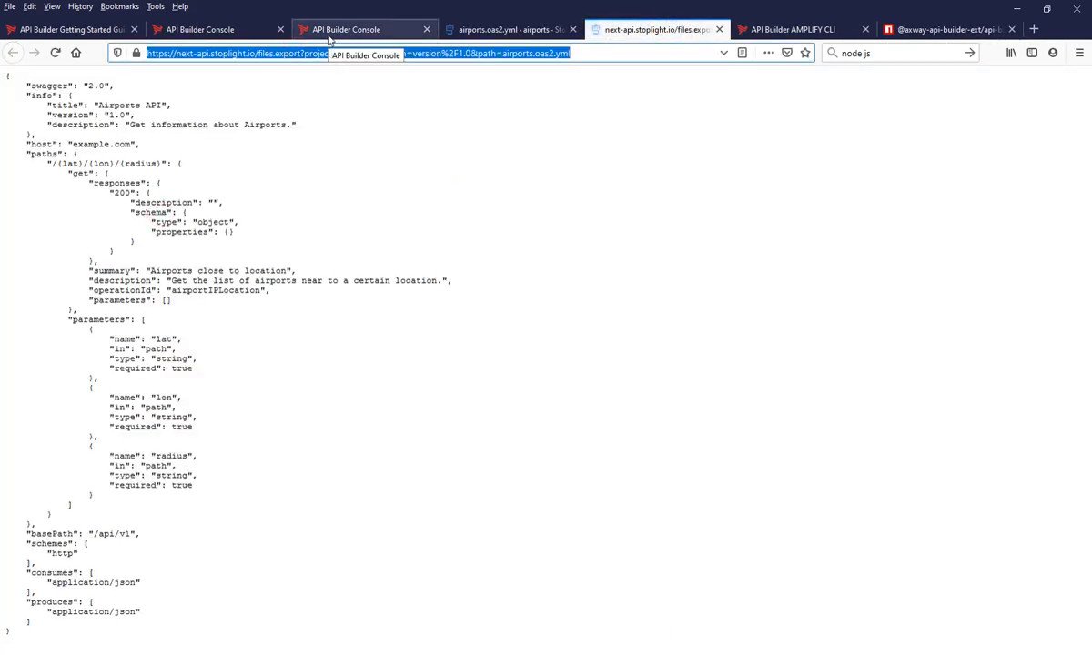
- Return to the API Builder import page and fetch the API definition from the copied airports.oas2.yml URL
left_click(346, 30)
left_click(251, 32)
left_click(560, 355)
key("ctrl+v")
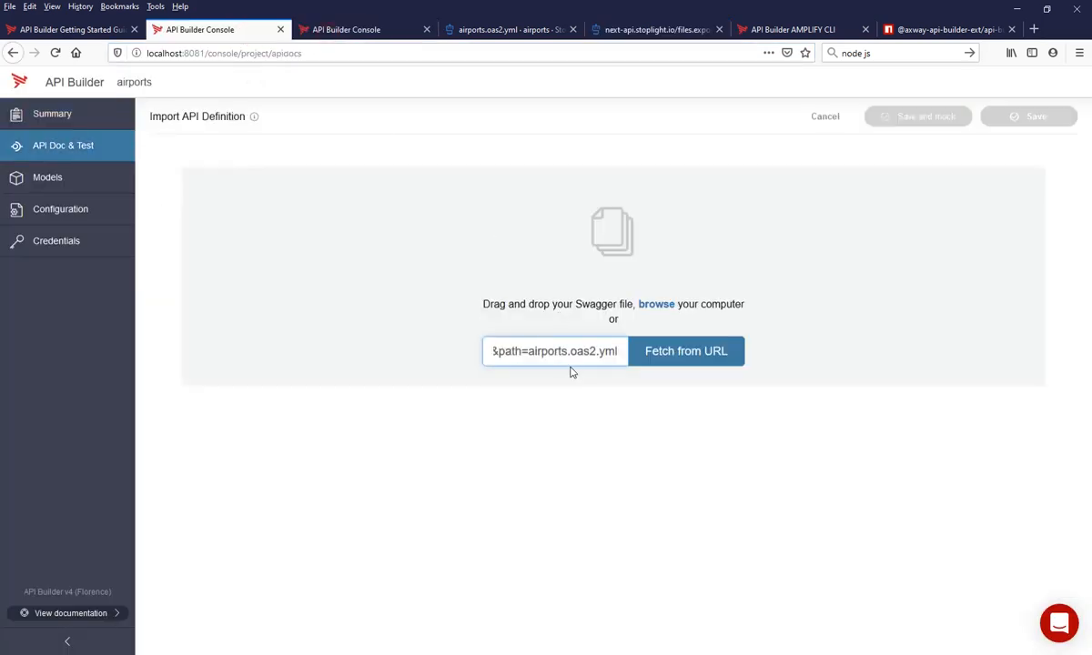
key("Return")
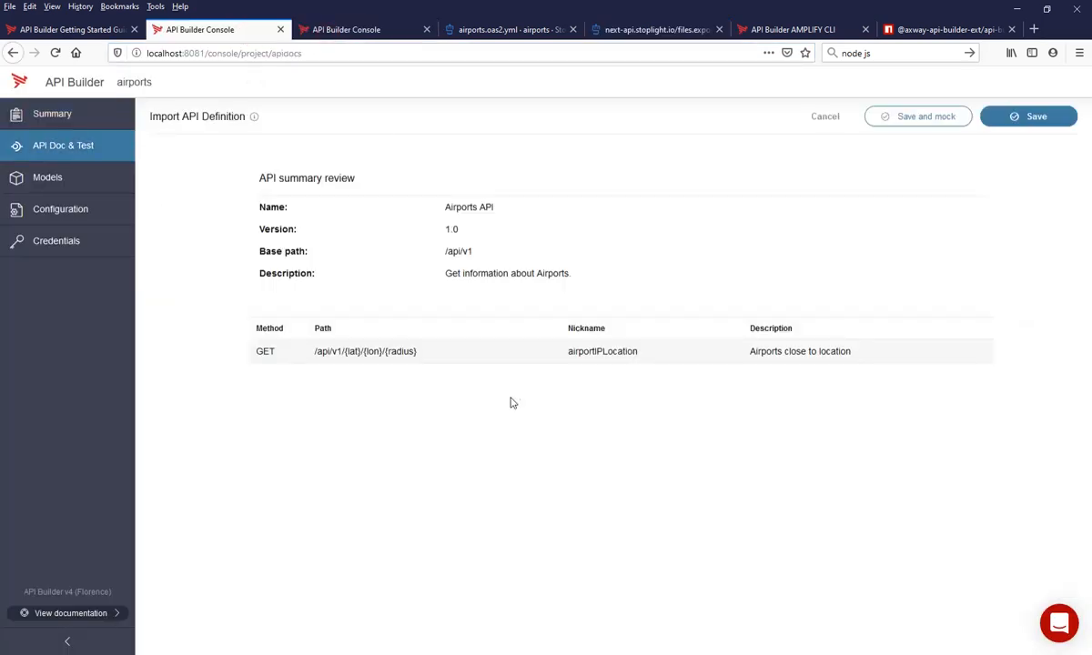
- Save the imported Airports API with mocking and open the flow of its GET airportIPLocation endpoint
left_click(926, 118)
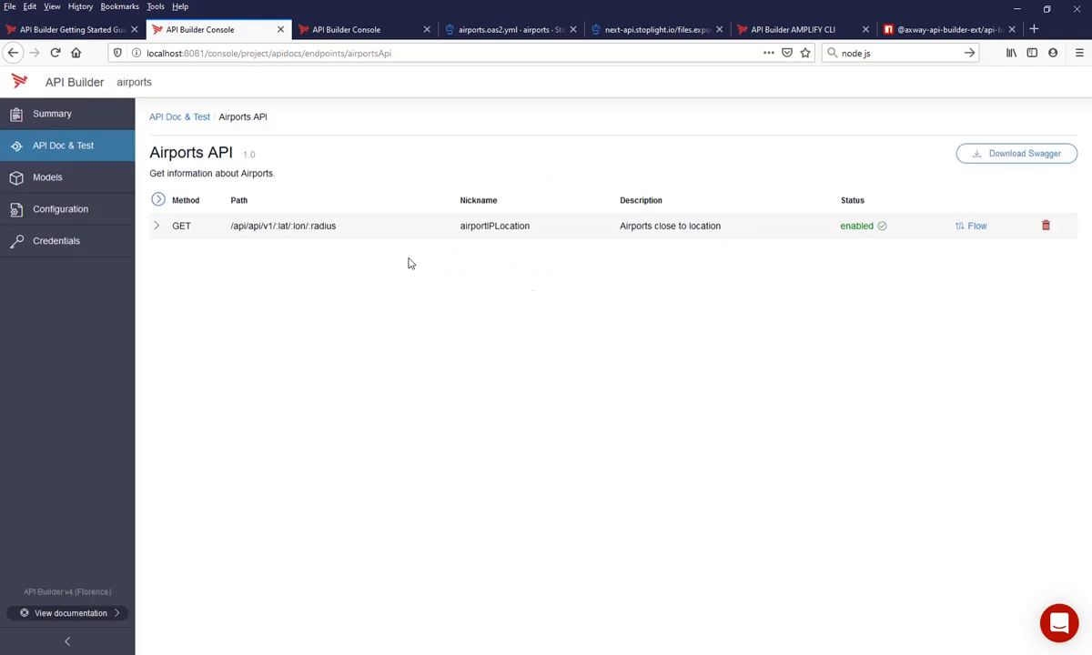
left_click(976, 228)
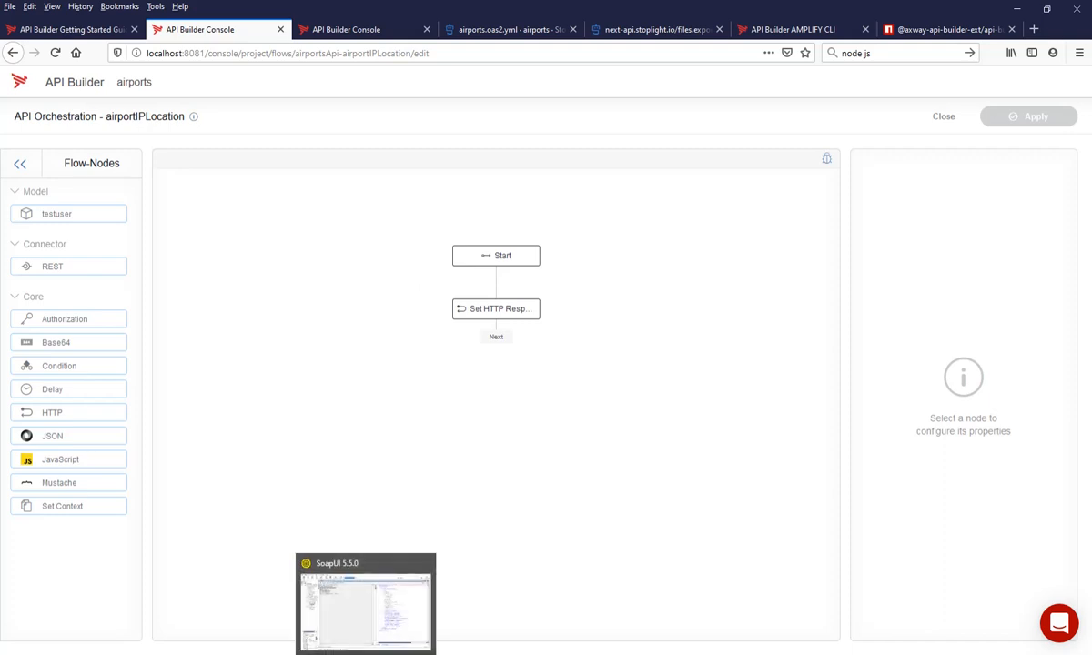
- Switch to SoapUI, run Request 1 of radius_airports and copy its complete SOAP request envelope
left_click(355, 600)
left_click(151, 113)
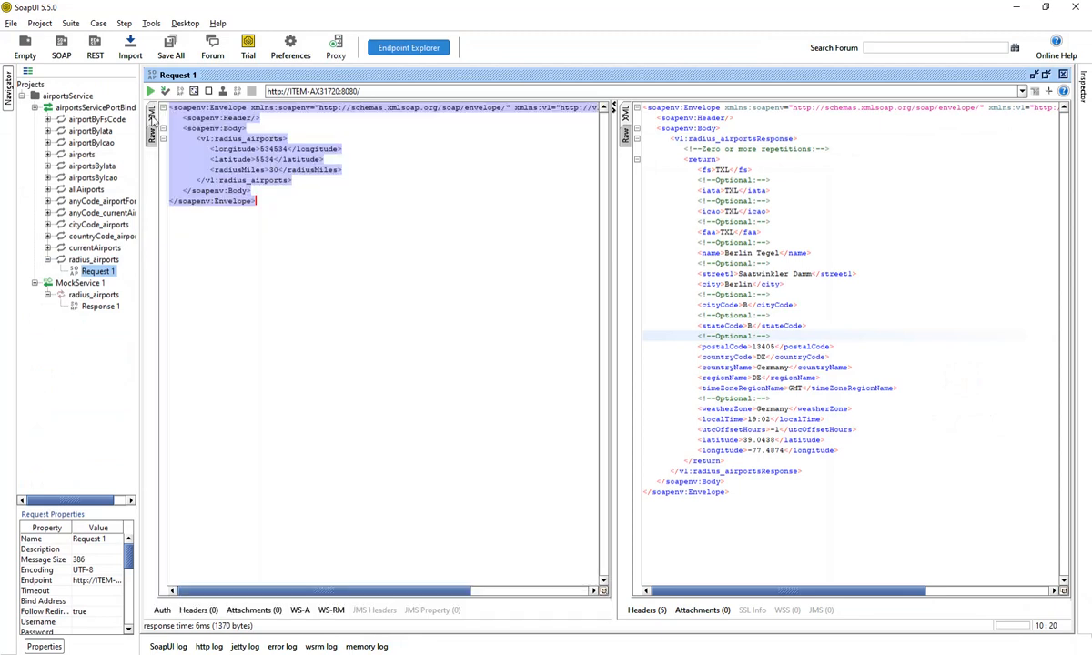
left_click(211, 164)
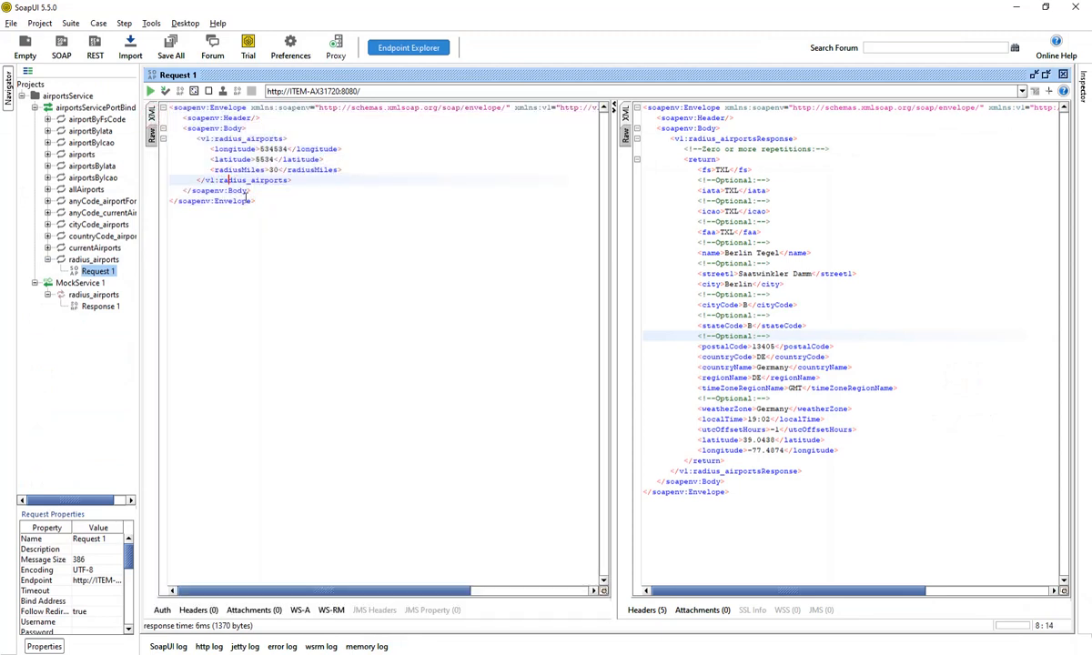
left_click_drag(260, 208, 183, 107)
left_click(151, 91)
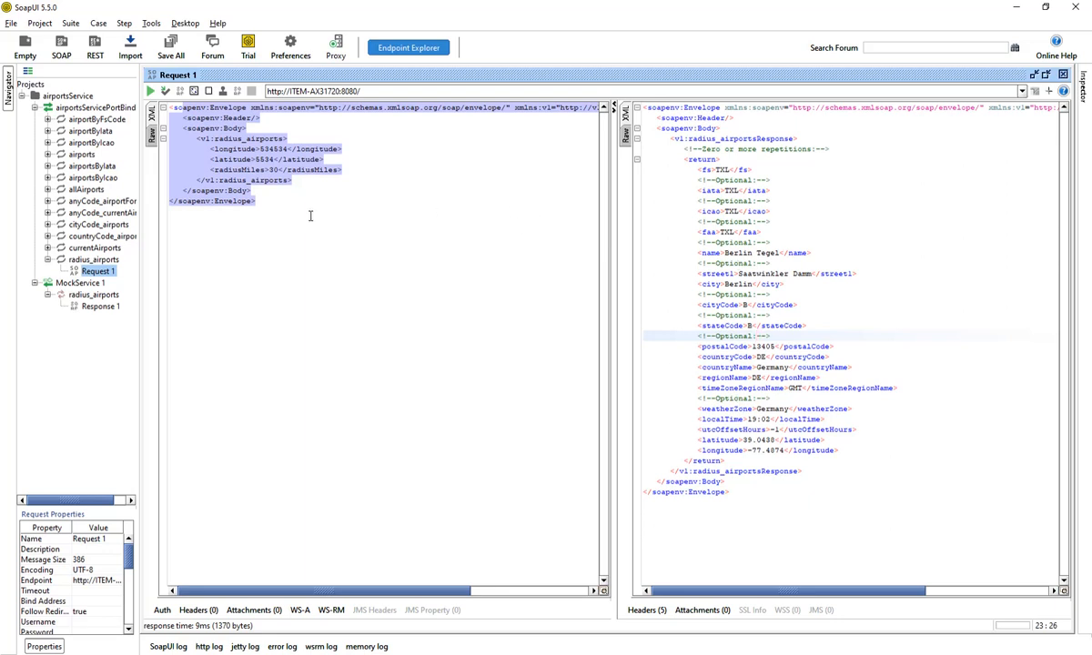
left_click_drag(286, 207, 160, 109)
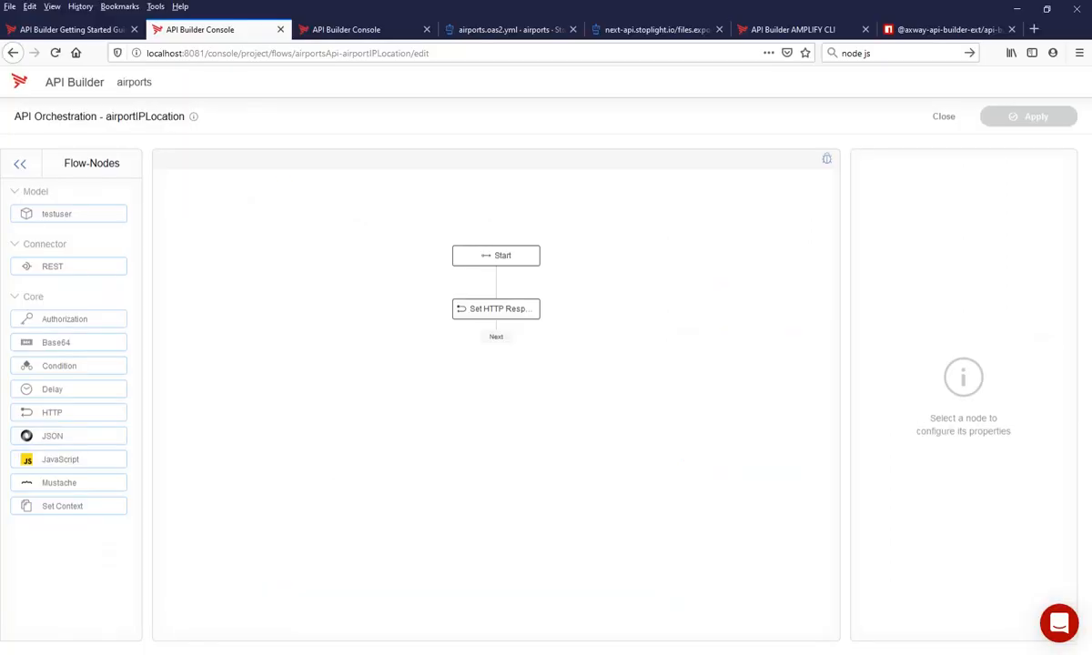
- Add a Mustache node to the API Builder flow and rename it "Set SOAP-Message"
left_click_drag(91, 484, 344, 401)
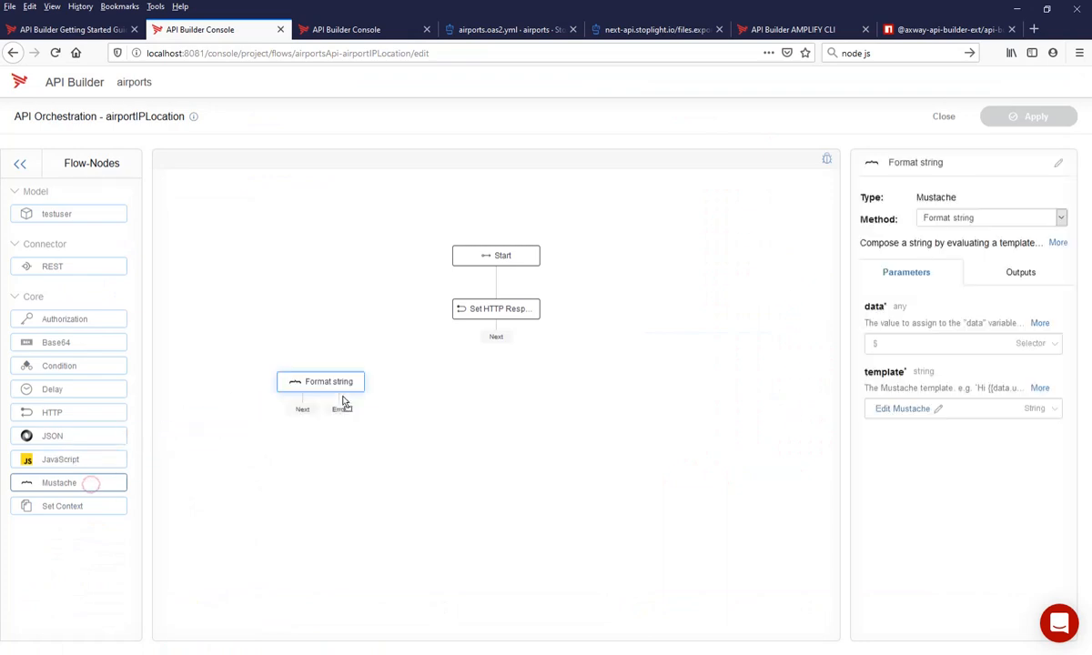
left_click(905, 163)
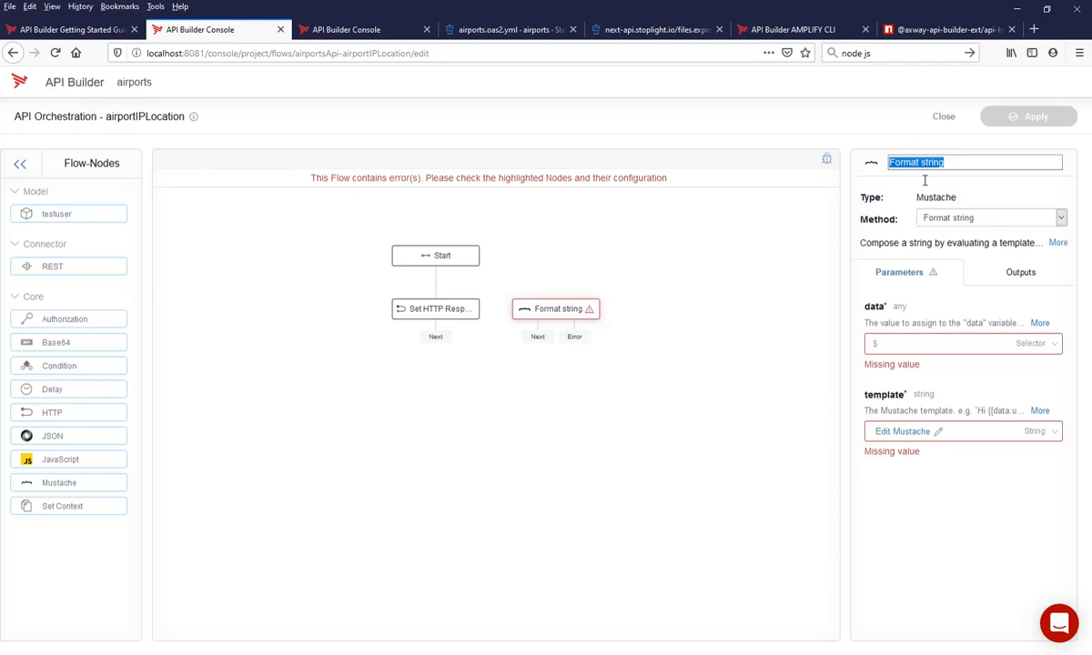
type("Set SOAP-Message")
key("Return")
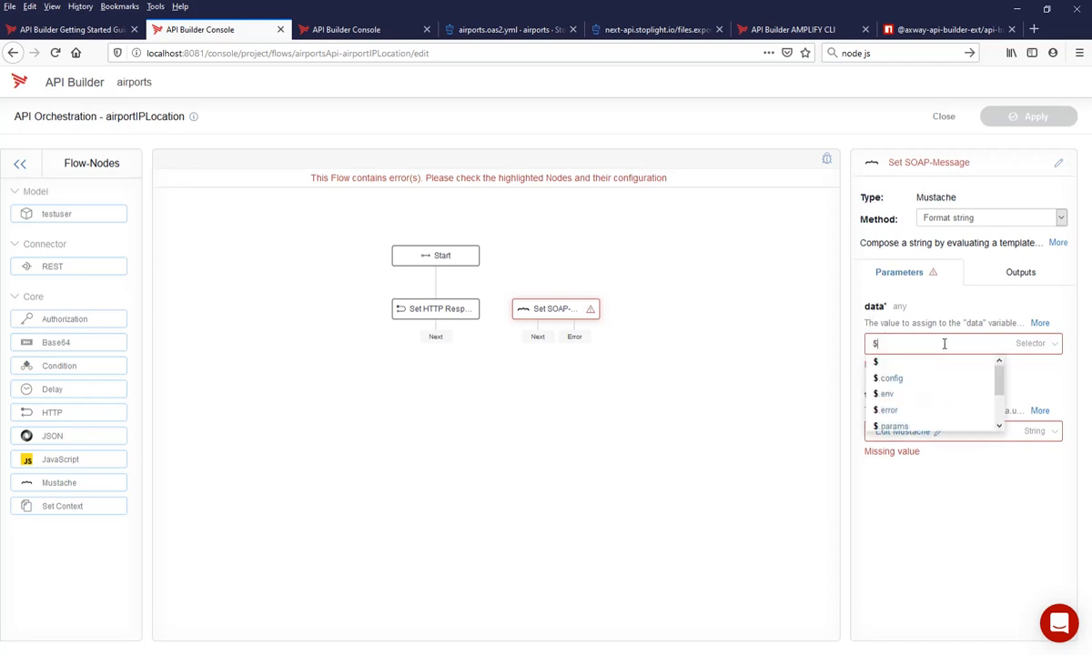
- Set the data parameter of the Set SOAP-Message node to the selector $.params
left_click(778, 374)
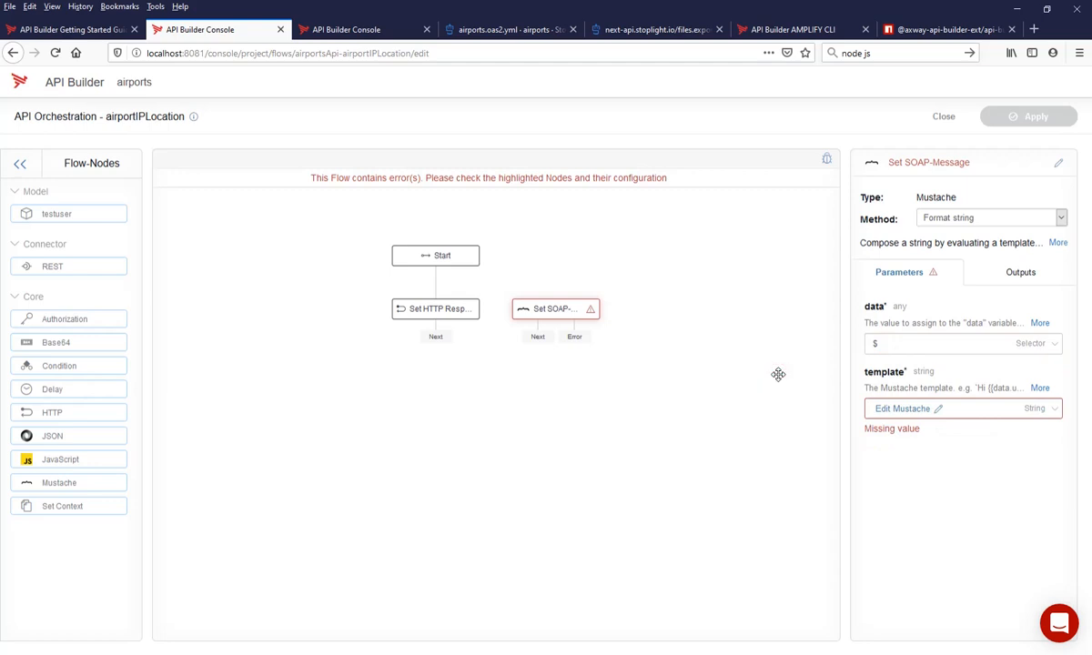
type(".")
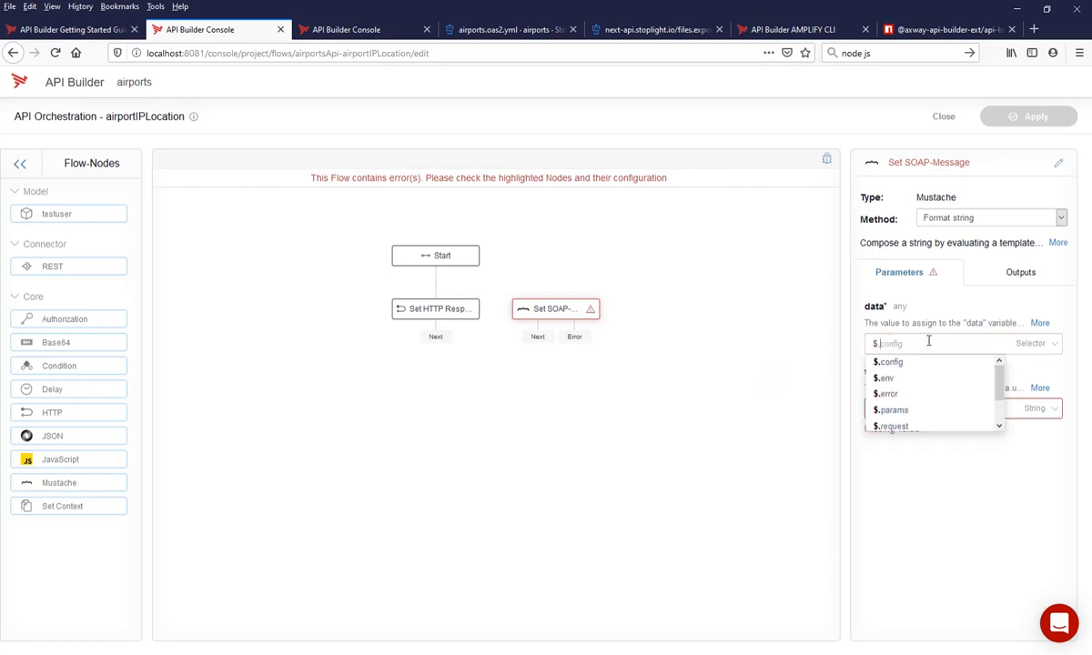
type("params")
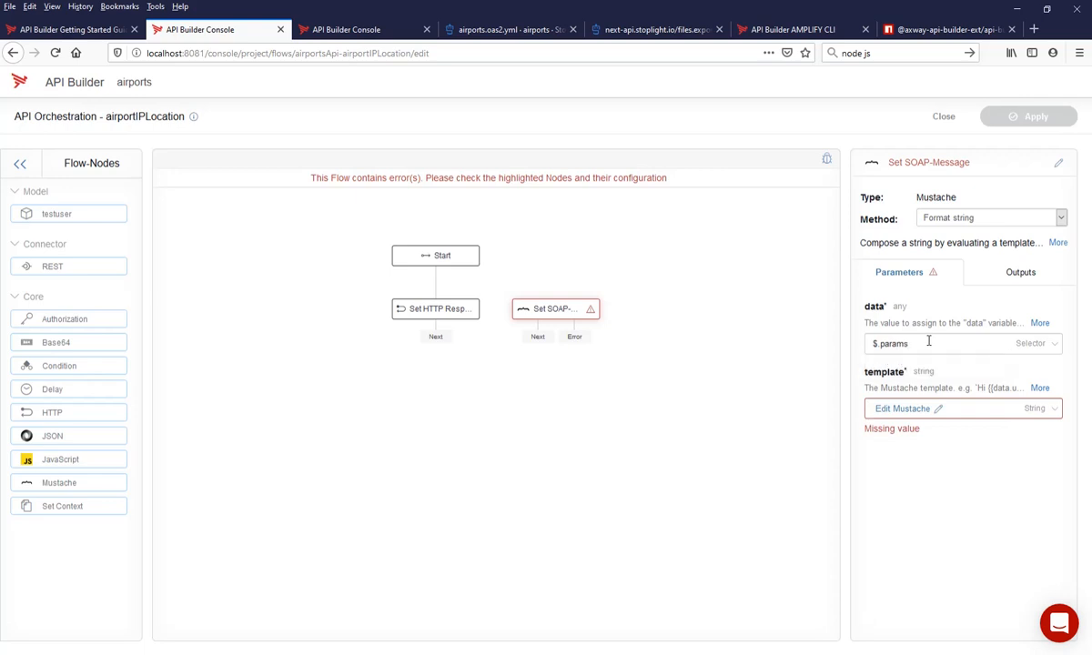
left_click(800, 386)
- Insert the copied SOAP envelope as the Mustache template and replace its longitude, latitude and radiusMiles values with {{data.user}}
left_click(916, 410)
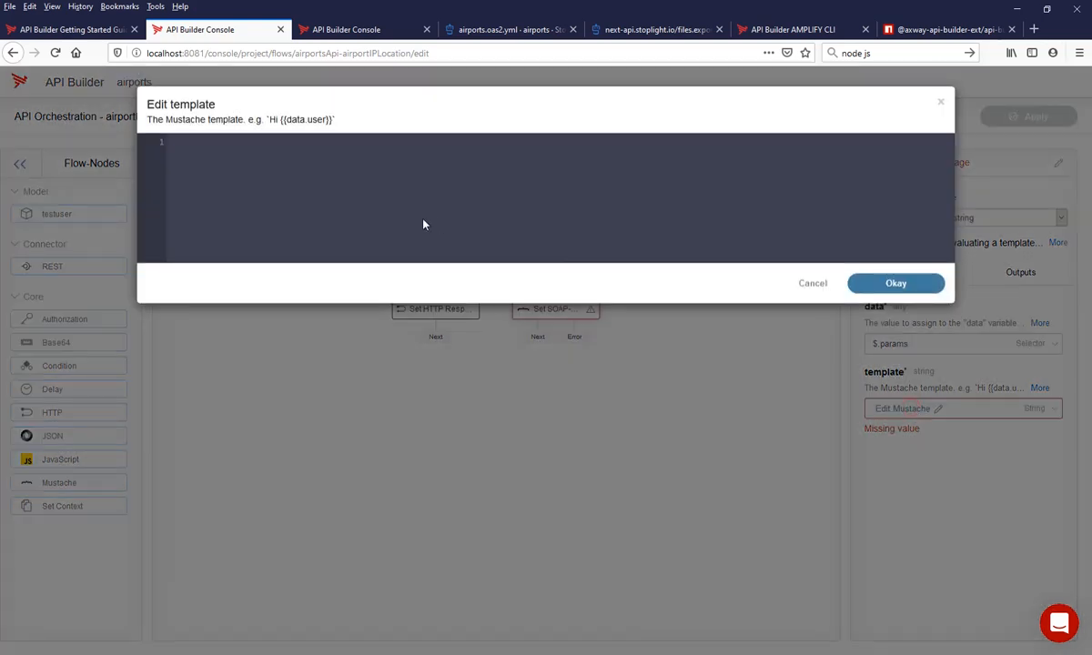
type("<soapenv:Envelope xmlns:soapenv=\"http://schemas.xmlsoap.org/soap/envelope/\" xmlns:v1=\"http://v1.airports.cache.conducivetech.com/\">    <soapenv:Header/>    <soapenv:Body>       <v1:radius_airports>          <longitude>534534</longitude>          <latitude>5534</latitude>          <radiusMiles>30</radiusMiles>       </v1:radius_airports>    </soapenv:Body> </soapenv:Envelope>")
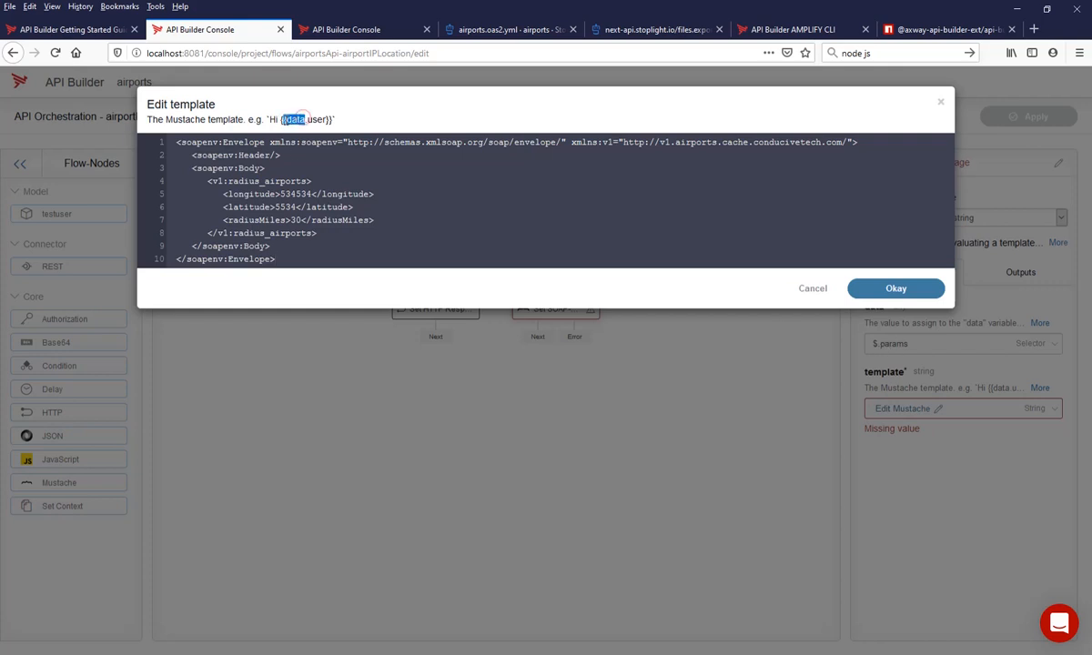
left_click_drag(279, 119, 333, 118)
key("ctrl+c")
double_click(295, 193)
key("ctrl+v")
double_click(287, 207)
key("ctrl+v")
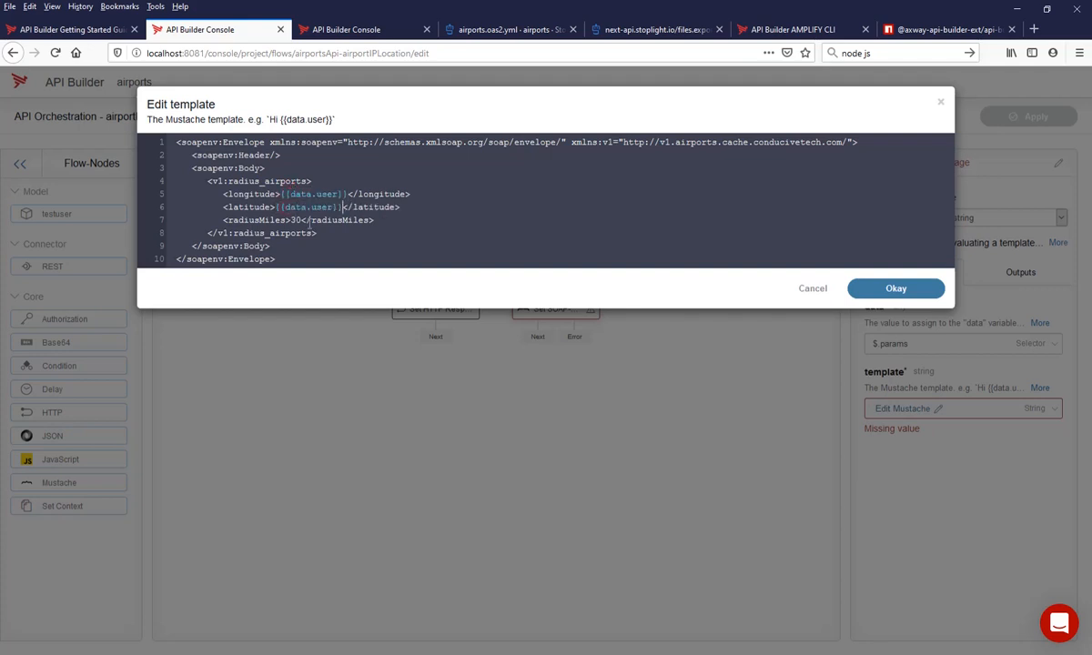
double_click(296, 219)
key("ctrl+v")
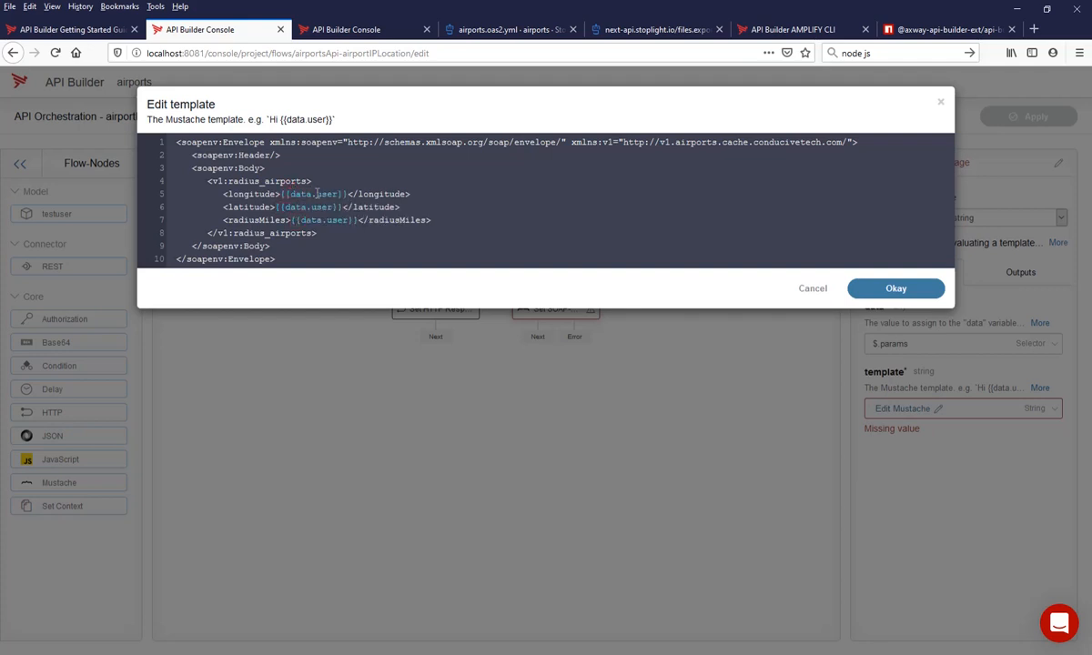
- Change the template placeholders to data.lon, data.lat and data.radiusMiles for longitude, latitude and radiusMiles, and accept the template
left_click_drag(316, 194, 341, 193)
type("lon")
left_click_drag(312, 207, 332, 208)
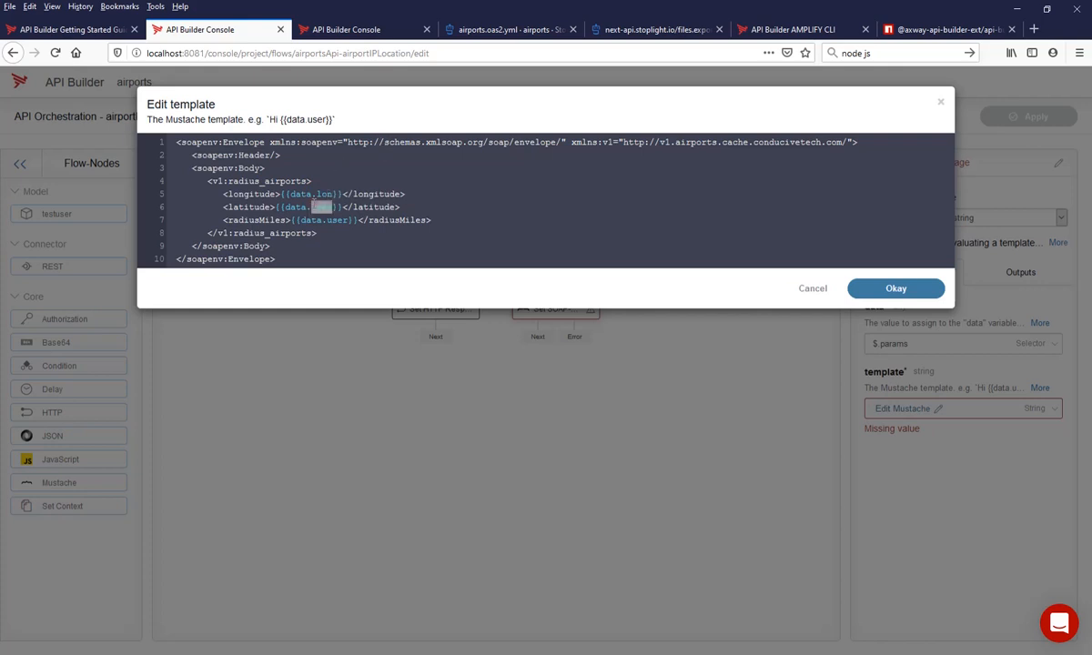
type("lat")
double_click(330, 220)
type("radiusMile")
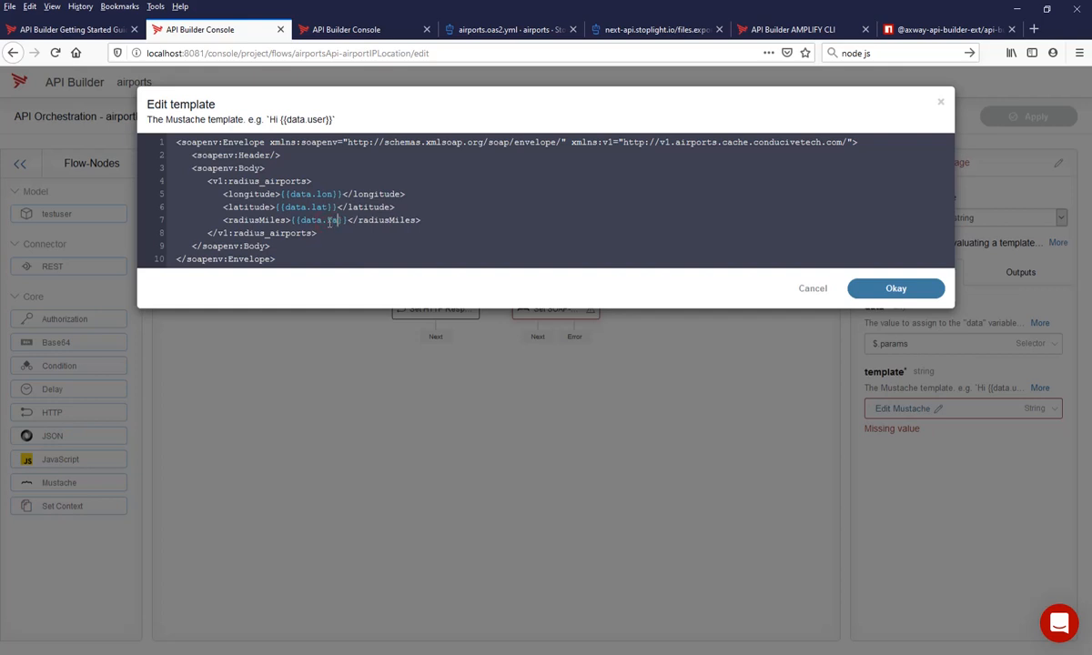
type("s")
left_click(888, 290)
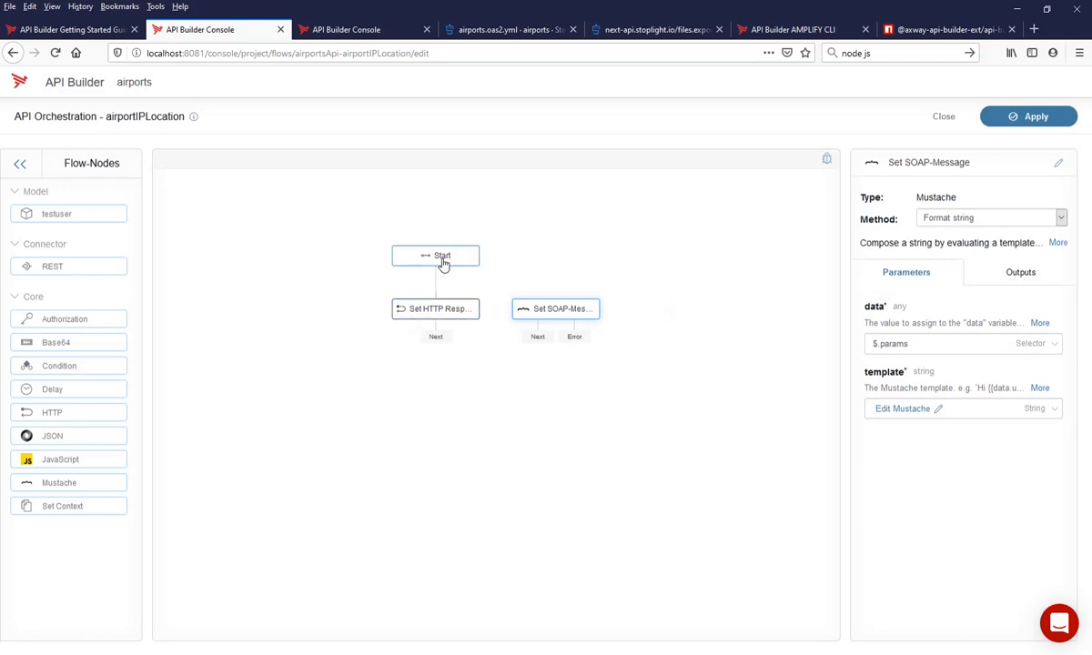
- Connect Start to the Set SOAP-Message node and save that node's Next output as $.soapMessage
left_click_drag(443, 264, 560, 310)
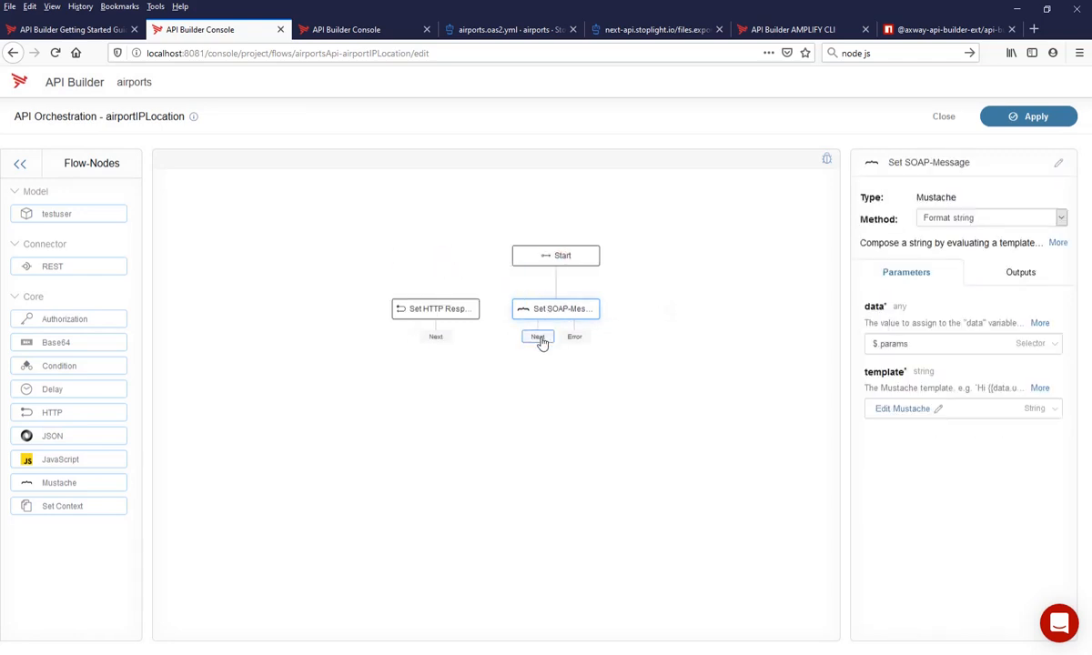
left_click(540, 337)
triple_click(881, 342)
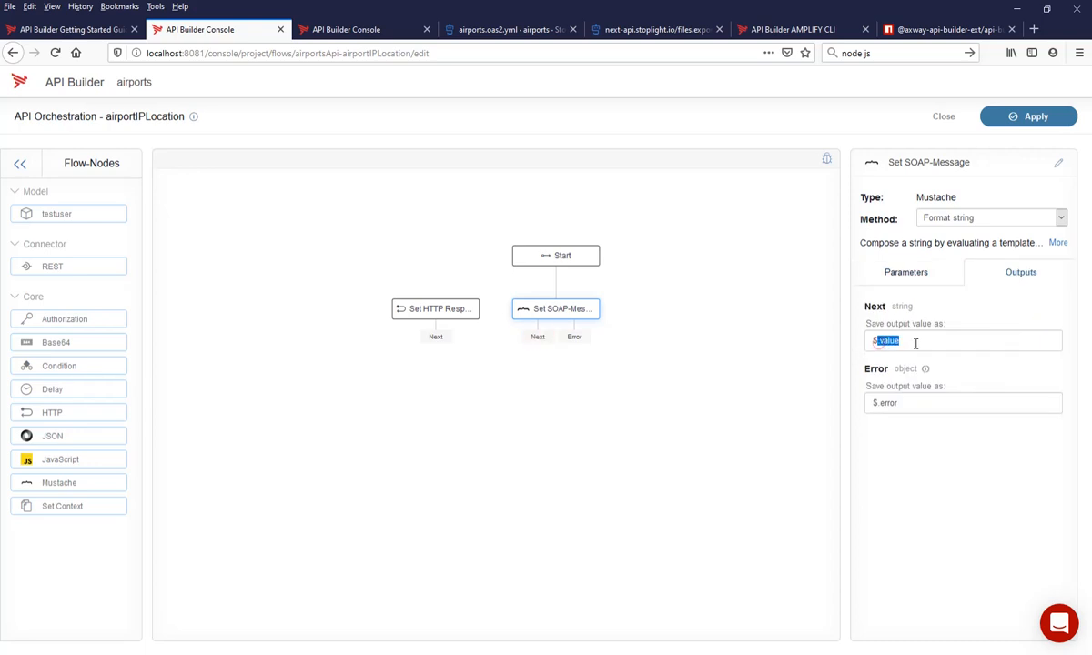
type("$.soa")
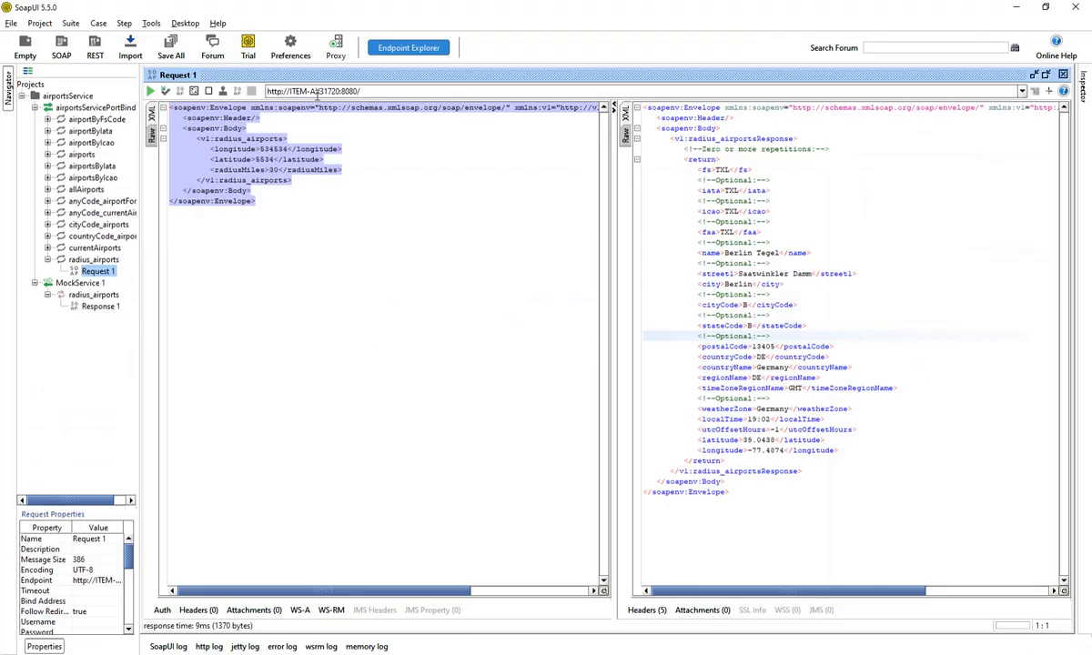
- Copy the request's endpoint URL in SoapUI and add a REST node with method POST after Set SOAP-Message in the API Builder flow
left_click_drag(362, 92, 265, 92)
key("ctrl+c")
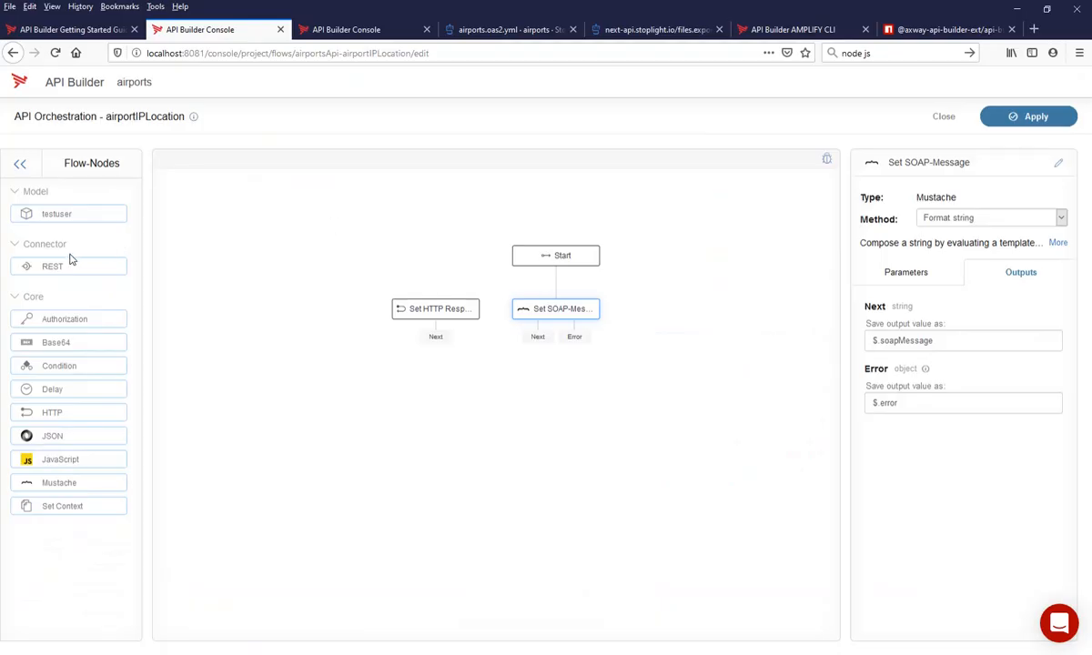
left_click_drag(42, 265, 451, 417)
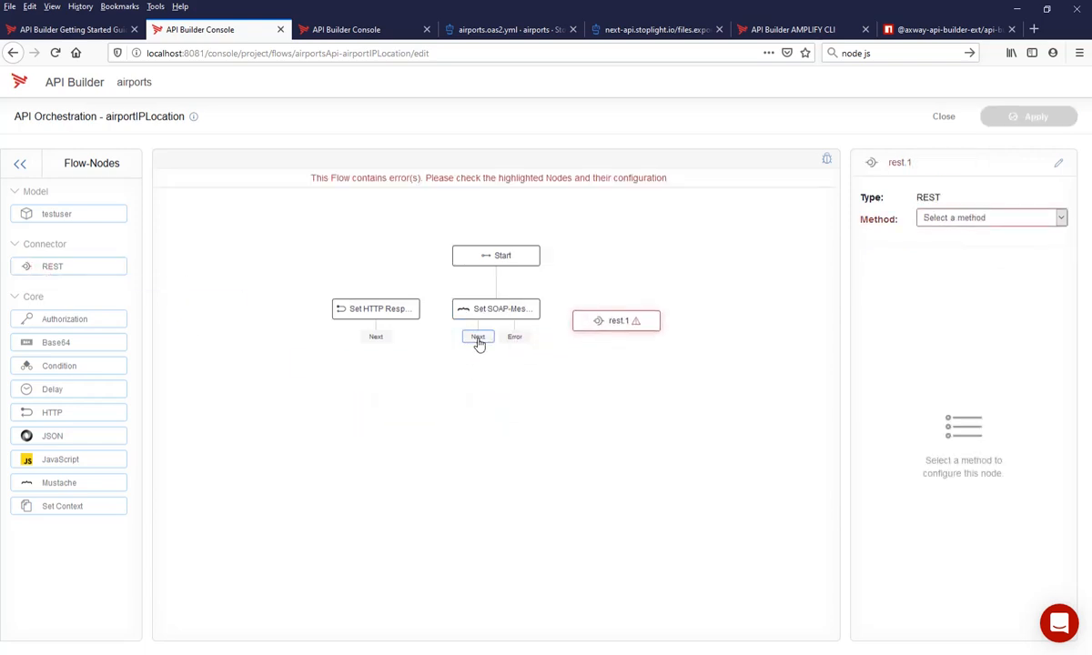
left_click_drag(478, 338, 621, 328)
left_click(970, 217)
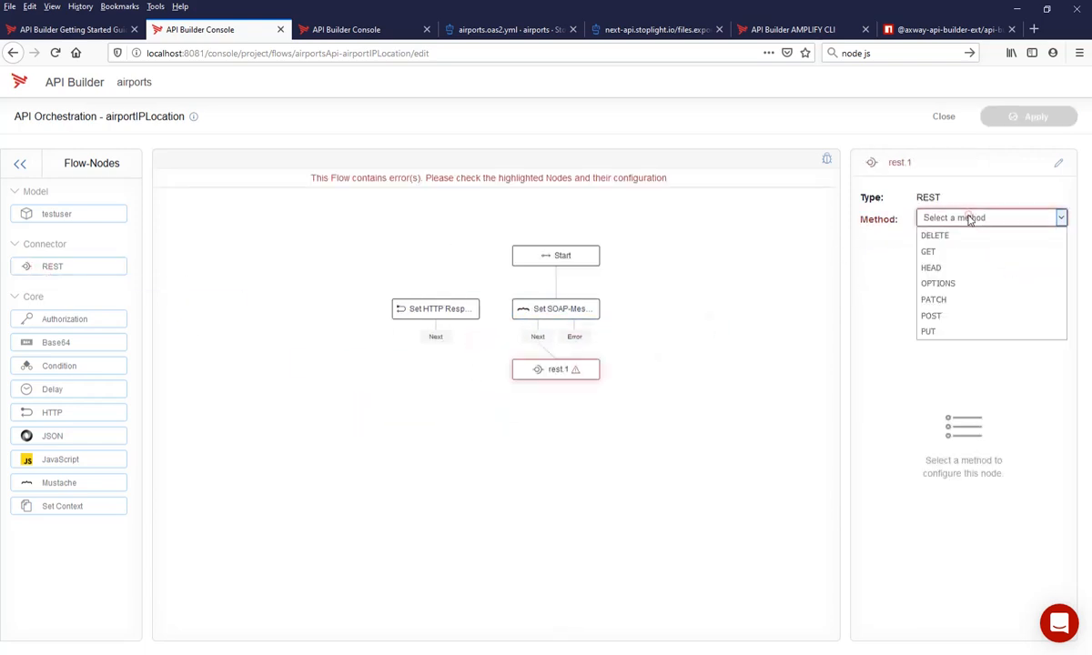
left_click(947, 316)
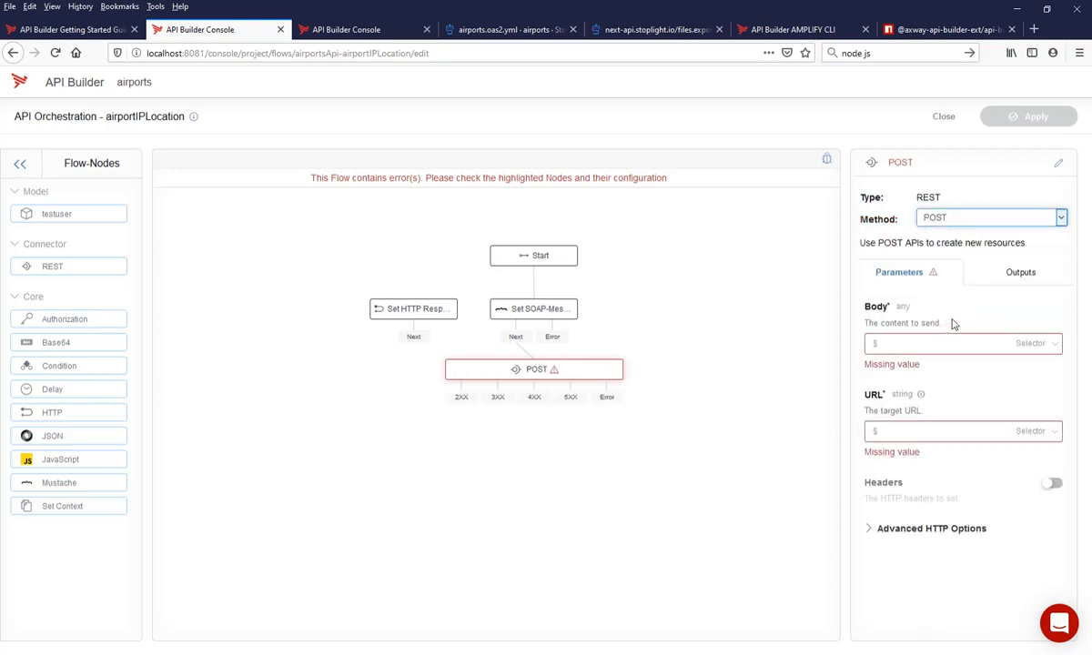
- Rename the POST node as Send SOAP-Request
left_click(901, 162)
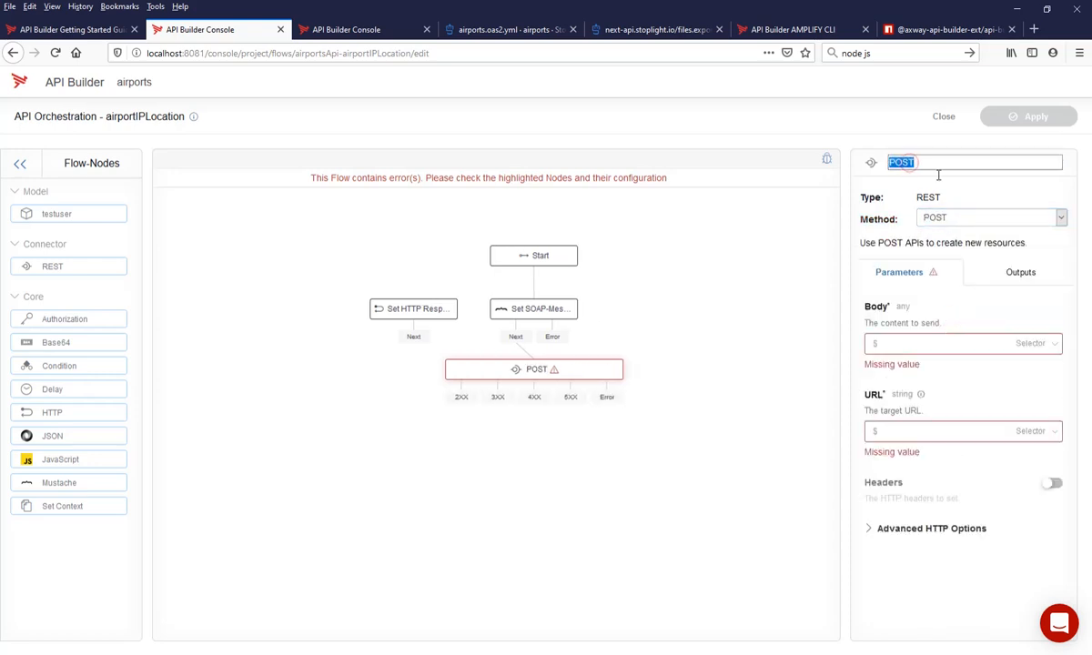
key("BackSpace")
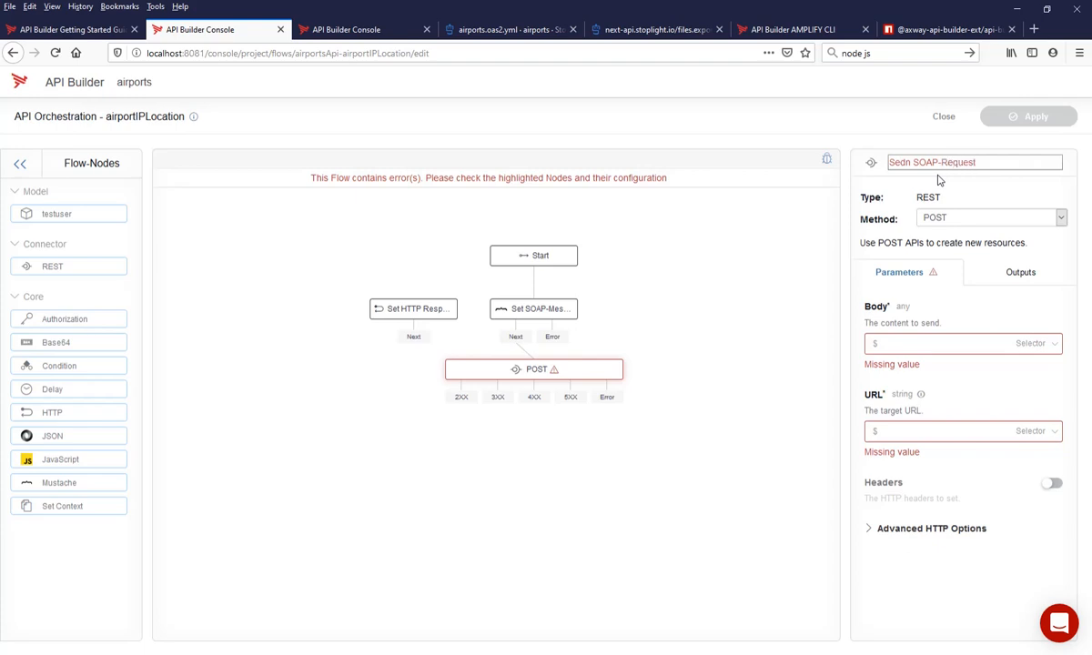
type("Sedn SOAP-Request")
key("Return")
left_click(901, 166)
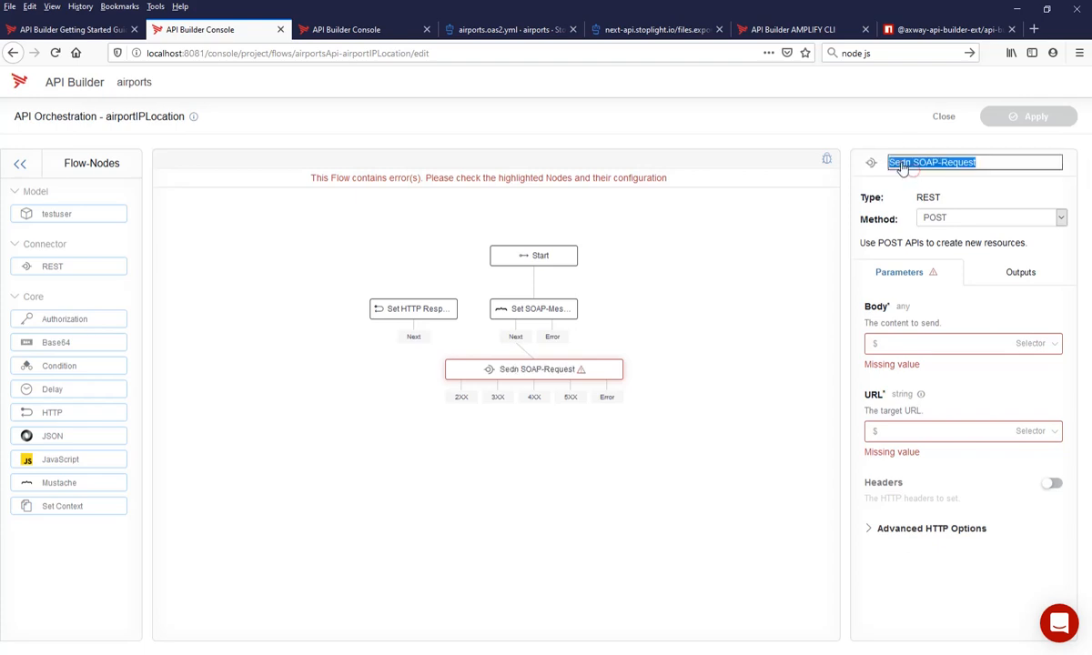
key("Left")
key("Right")
key("Right")
key("Delete")
key("Right")
type("d")
key("Return")
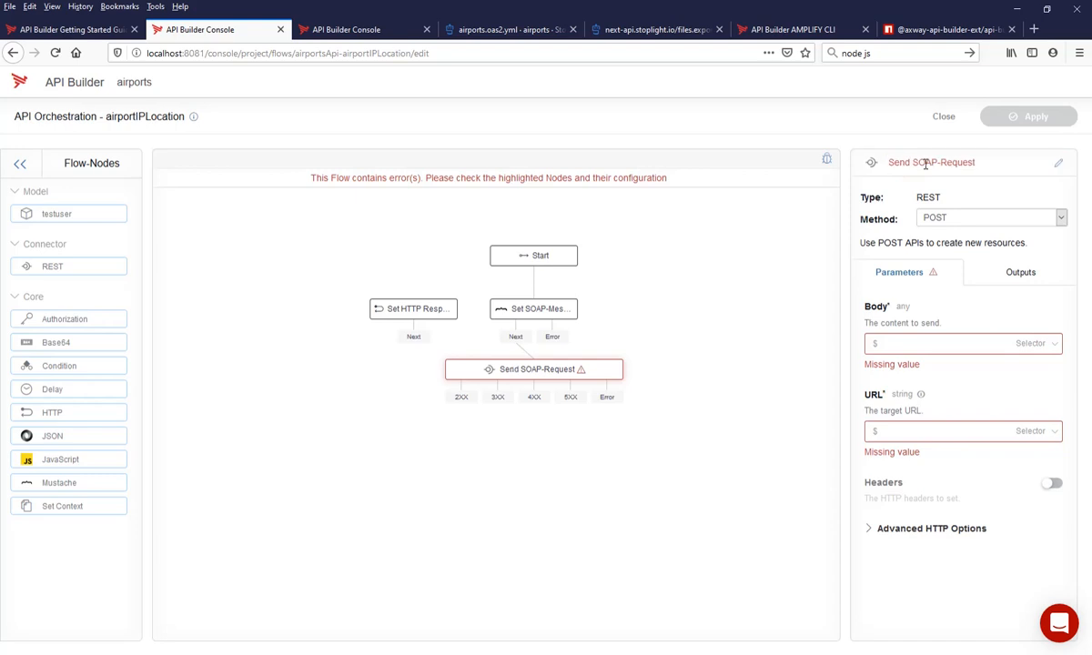
left_click(935, 343)
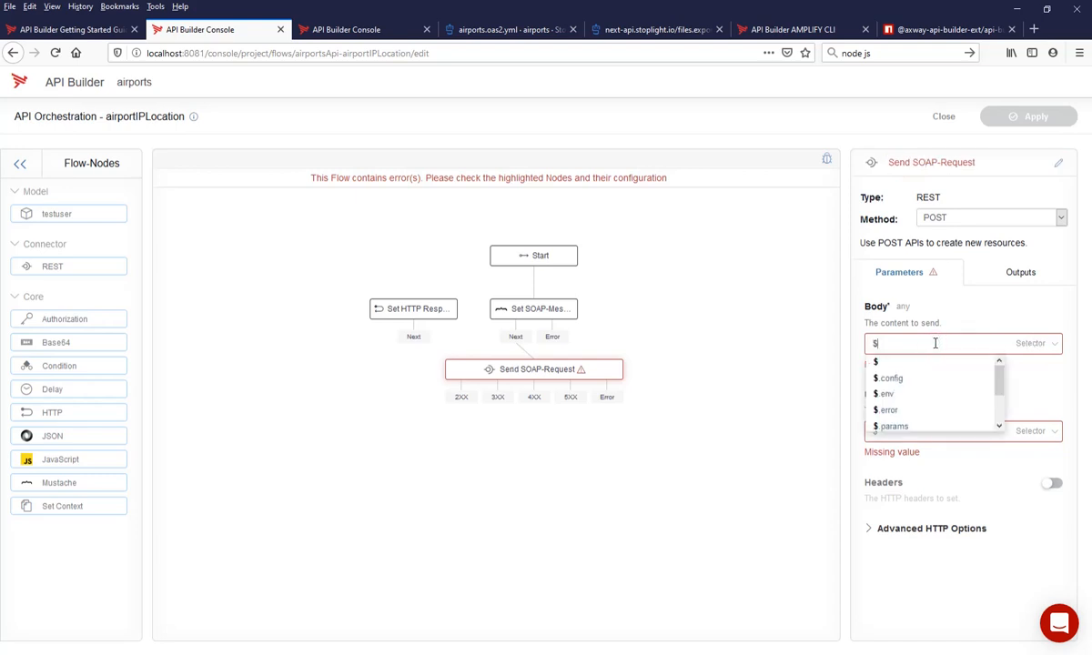
type(".so")
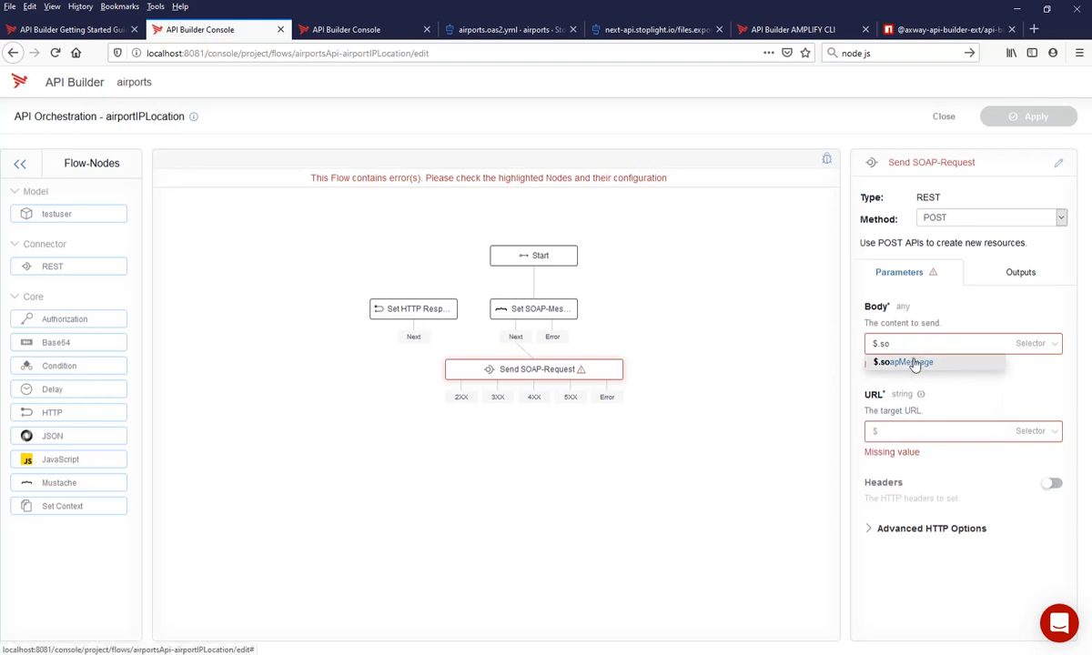
left_click(910, 362)
left_click(1034, 409)
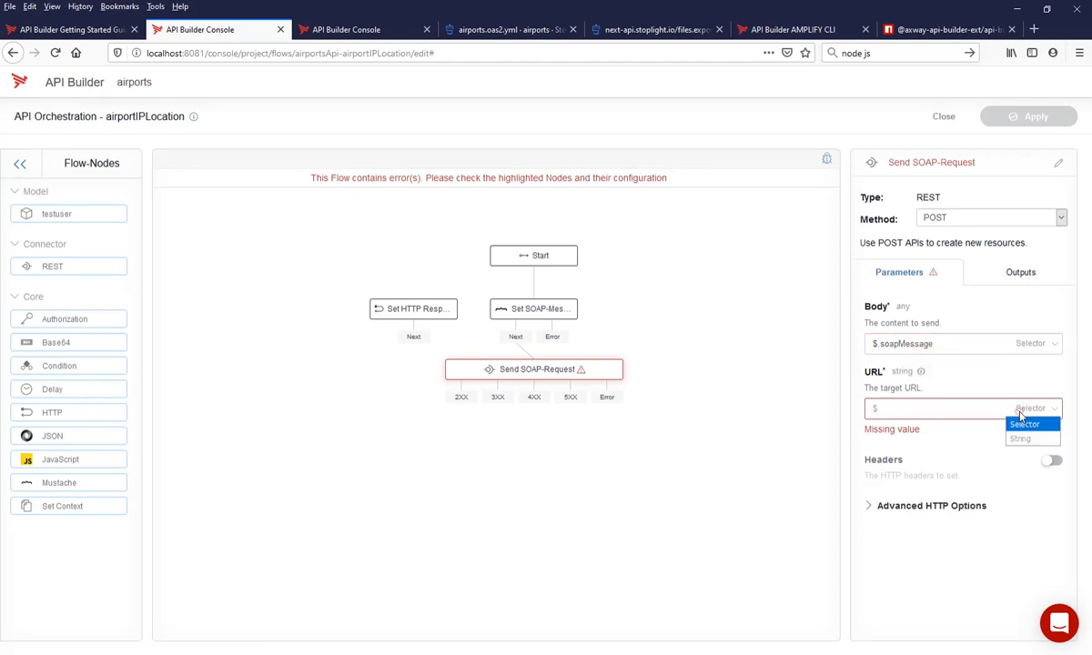
left_click(1035, 434)
left_click(890, 409)
key("ctrl+v")
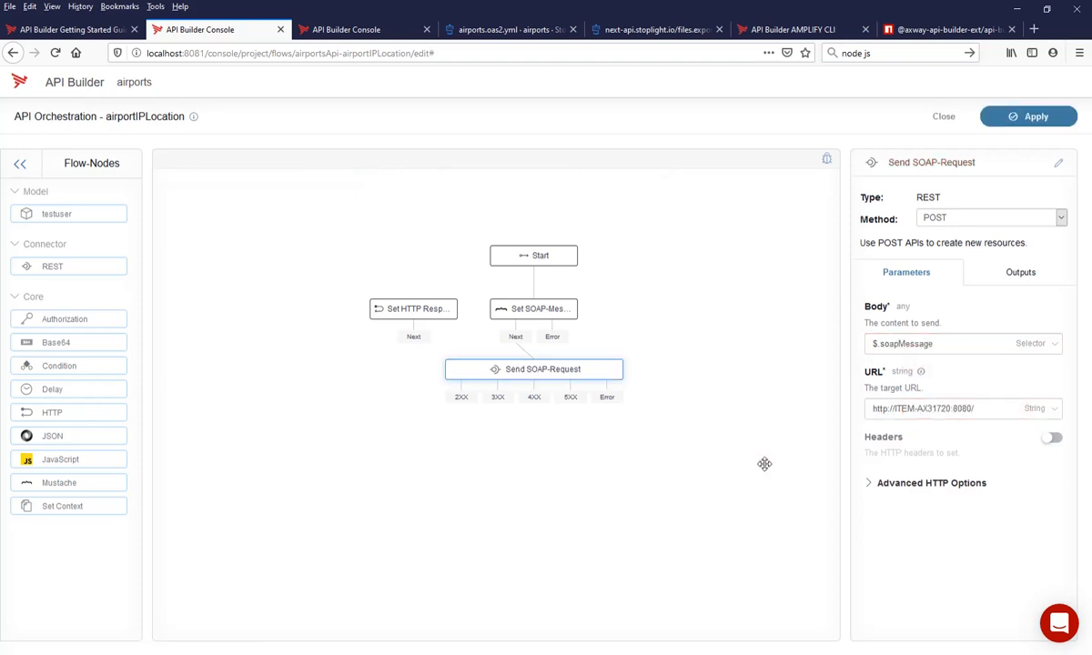
- Enable the HTTP headers of the Send SOAP-Request node and supply them as an Object
left_click(1052, 438)
left_click(1034, 474)
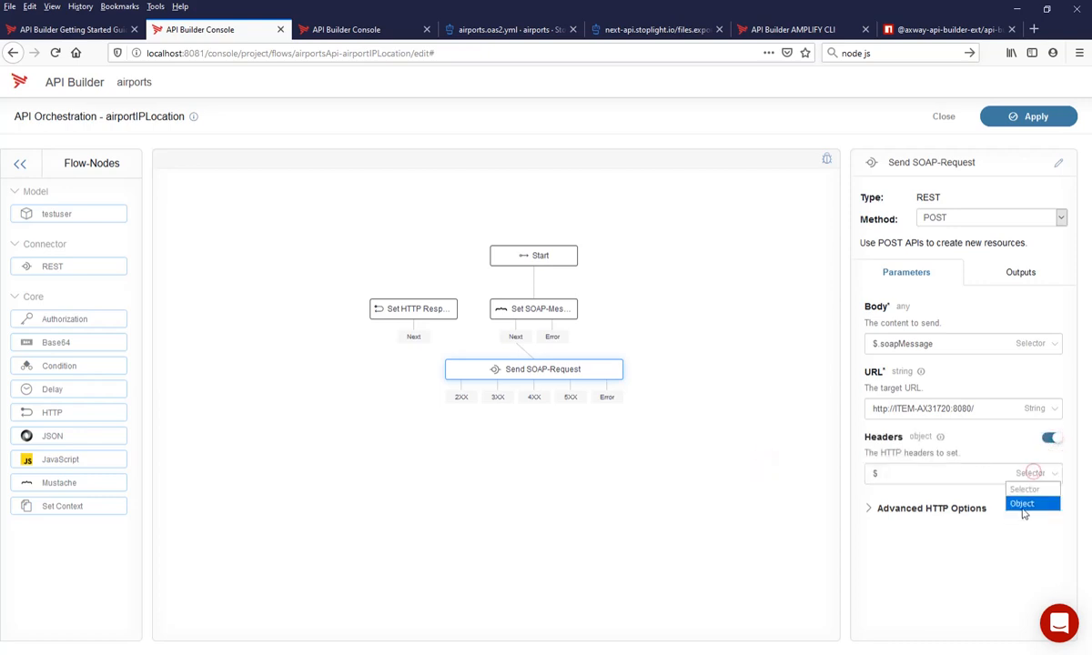
left_click(1023, 504)
- Copy the Content-Type: text/xml;charset=UTF-8 line from the raw request in SoapUI and return to the headers editor in API Builder
left_click(1007, 474)
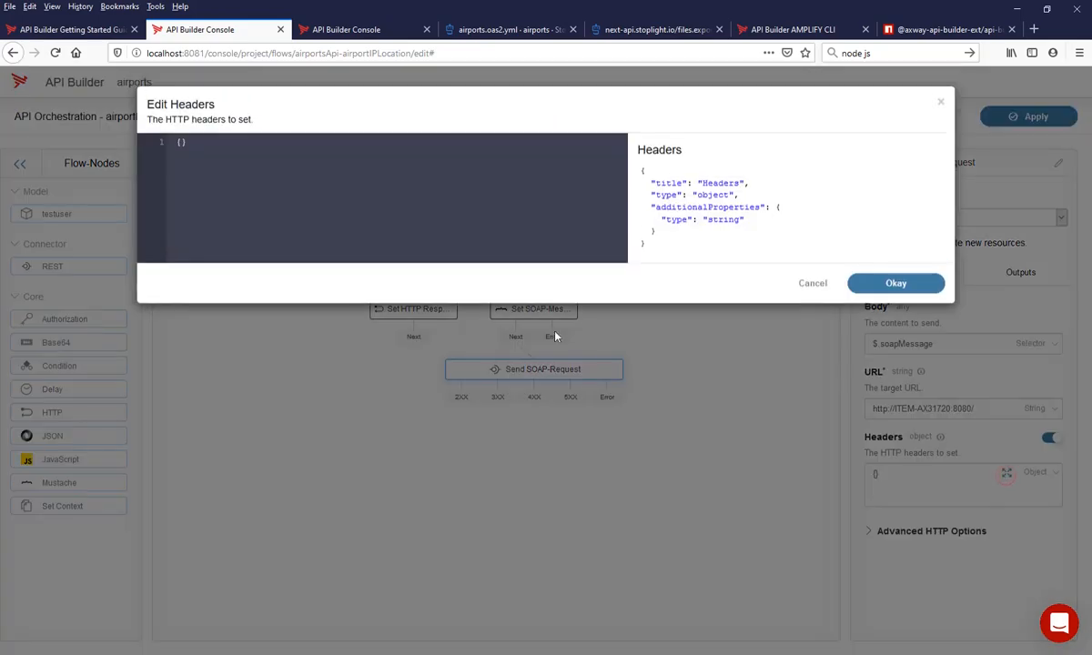
key("alt+Tab")
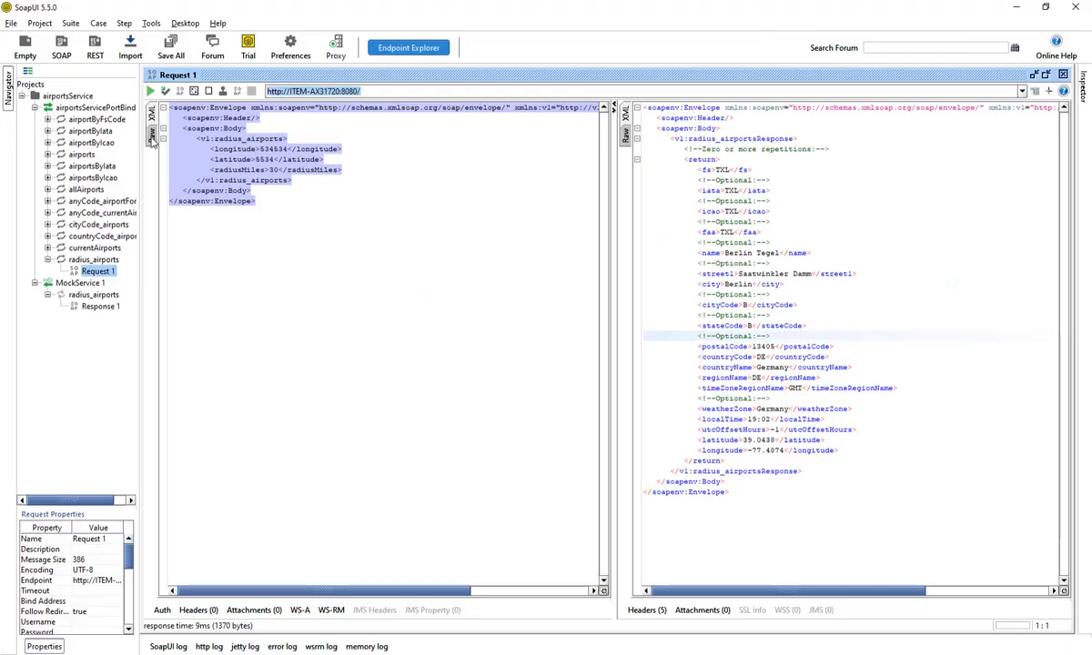
left_click(149, 129)
left_click_drag(161, 130, 297, 135)
key("ctrl+c")
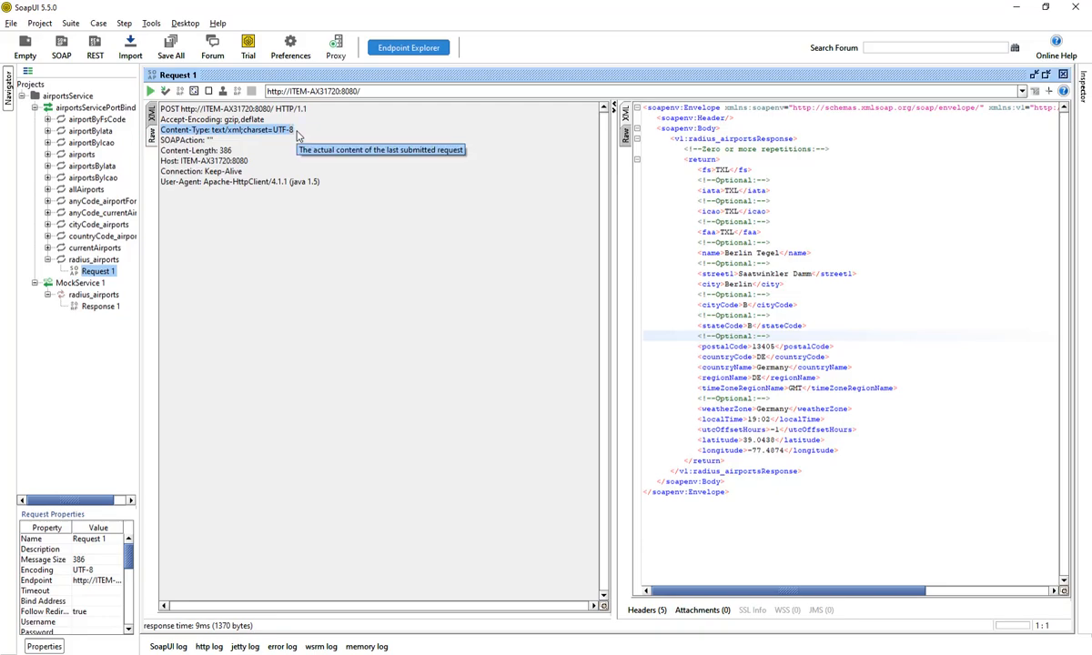
key("alt+Tab")
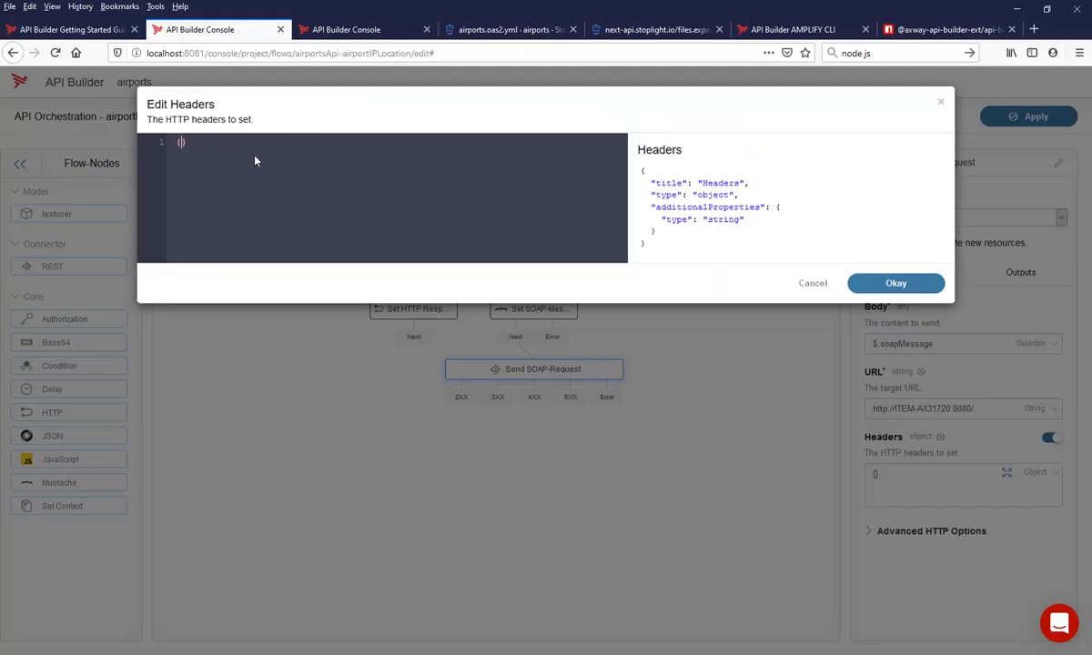
- Set the headers to {"Content-Type": "text/xml;charset=UTF-8"} as valid JSON, accept them and apply the flow
type("\"")
key("ctrl+v")
type("\"")
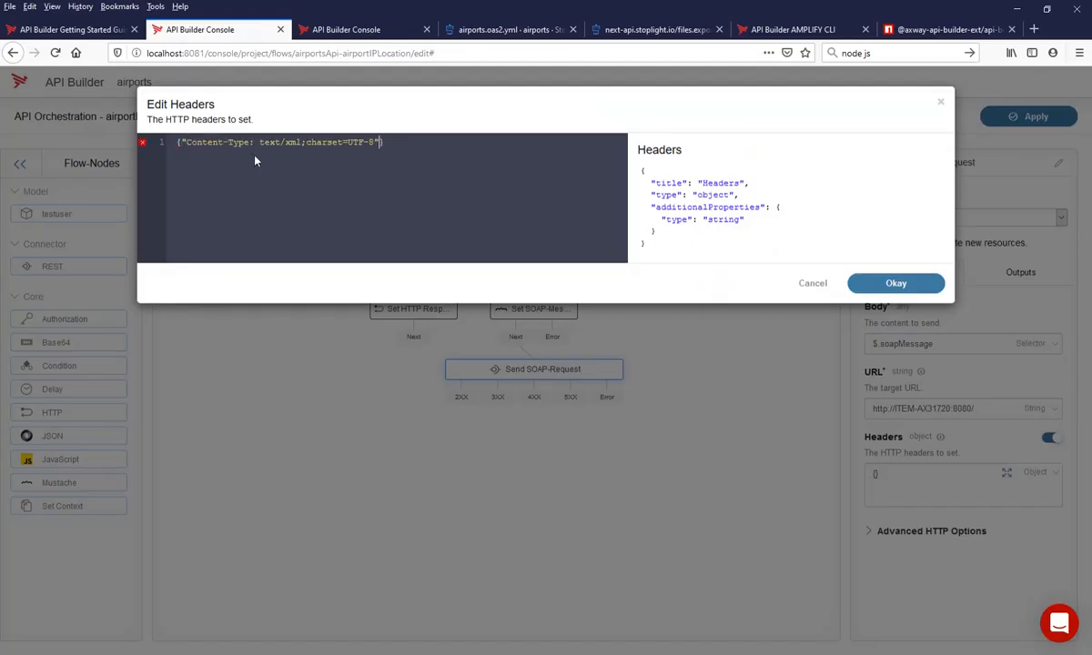
left_click(253, 142)
type("\"")
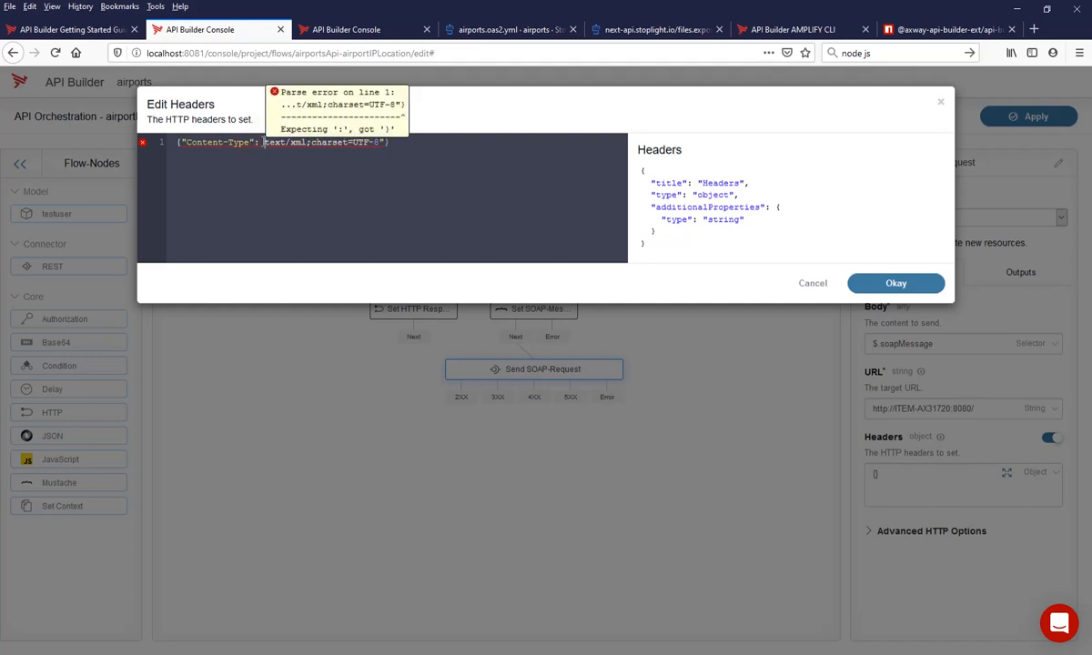
left_click(263, 143)
type("\"")
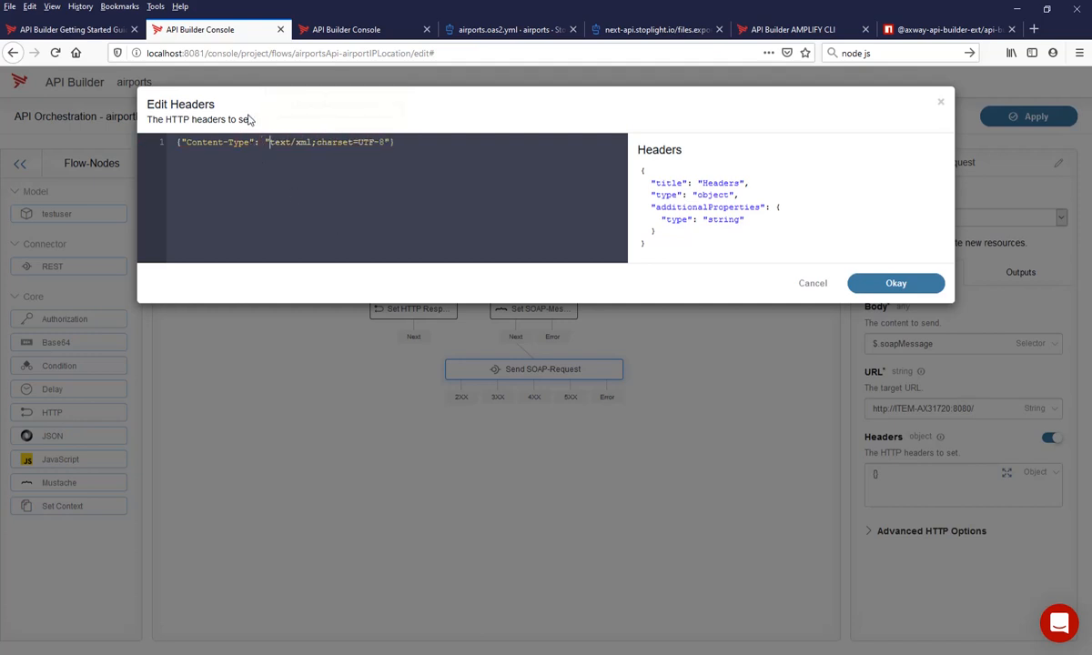
left_click(896, 284)
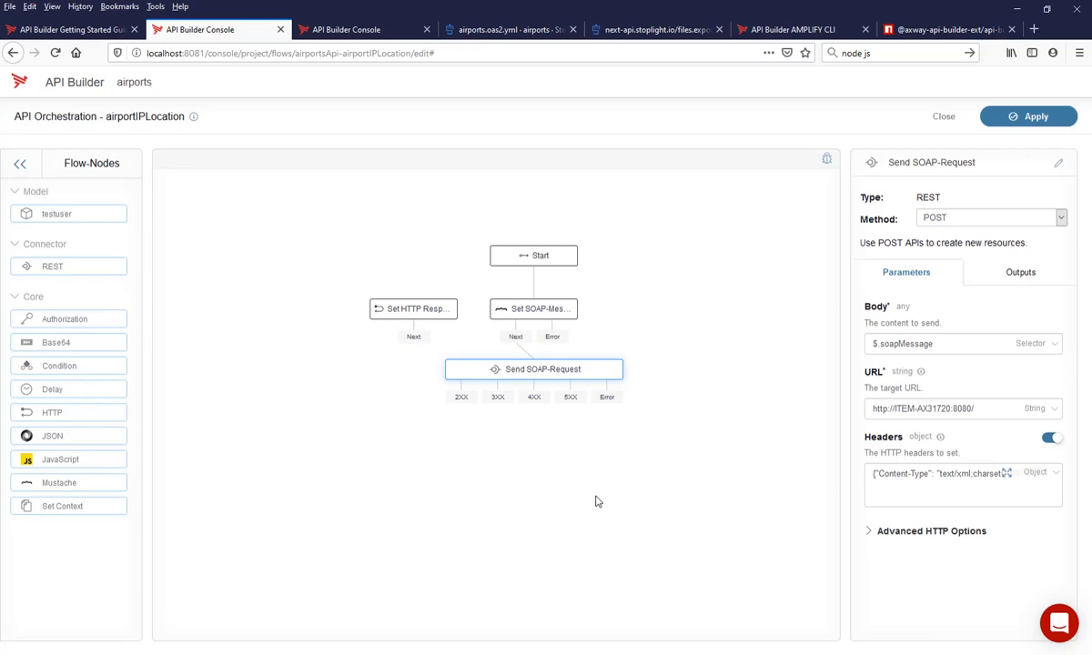
left_click(1031, 116)
left_click(565, 240)
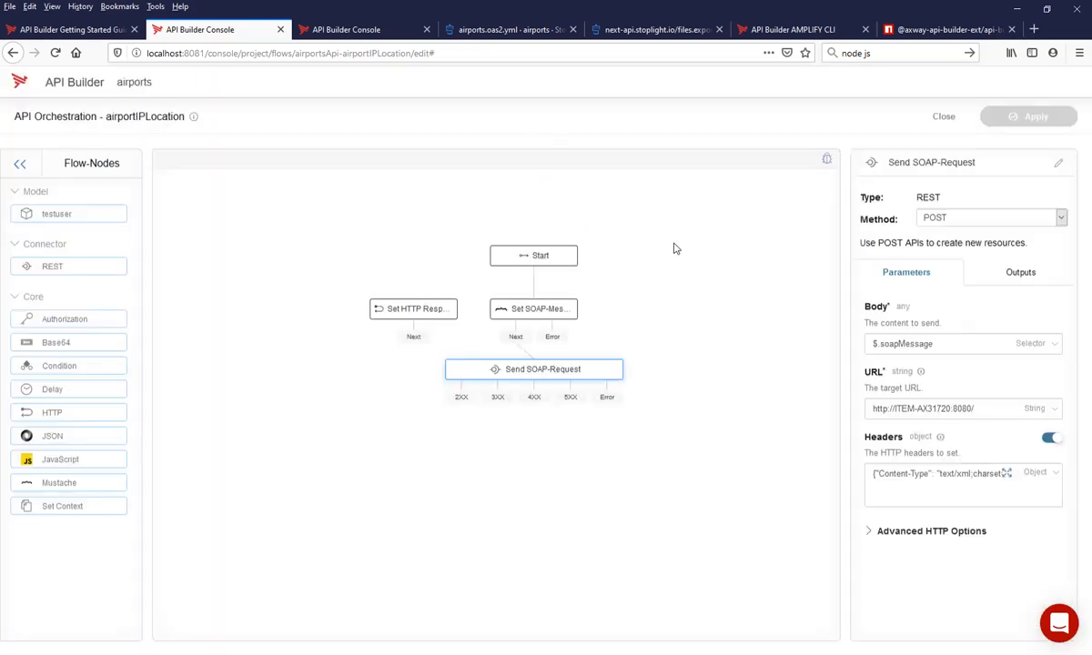
- Open the Airports API documentation in the other console tab and expand its GET airportIPLocation method for testing
left_click(358, 30)
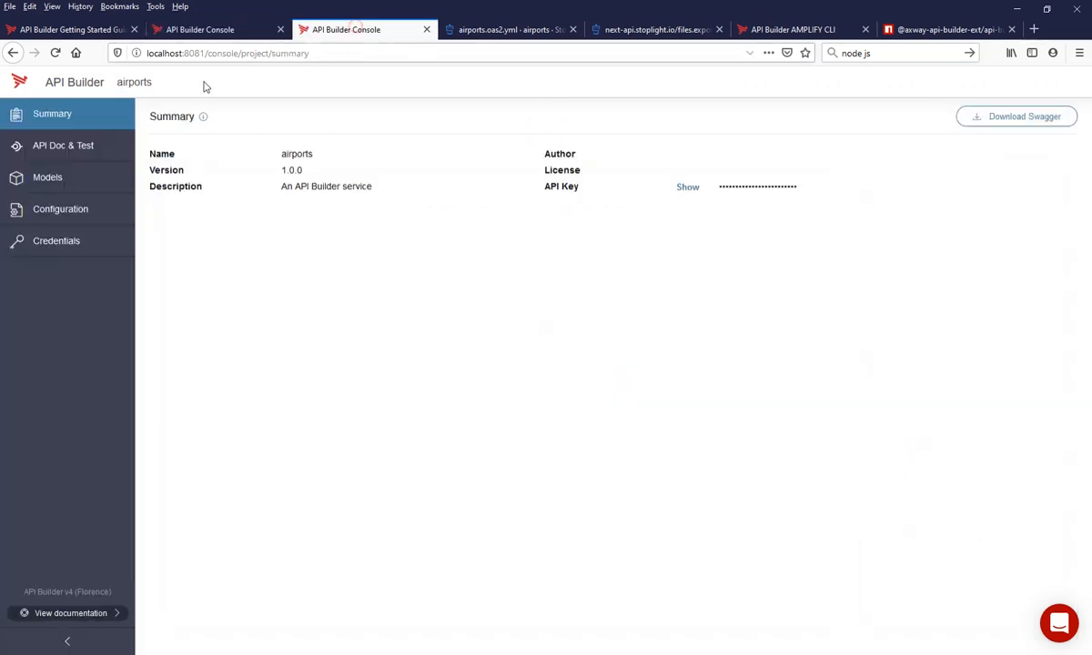
left_click(79, 152)
left_click(168, 170)
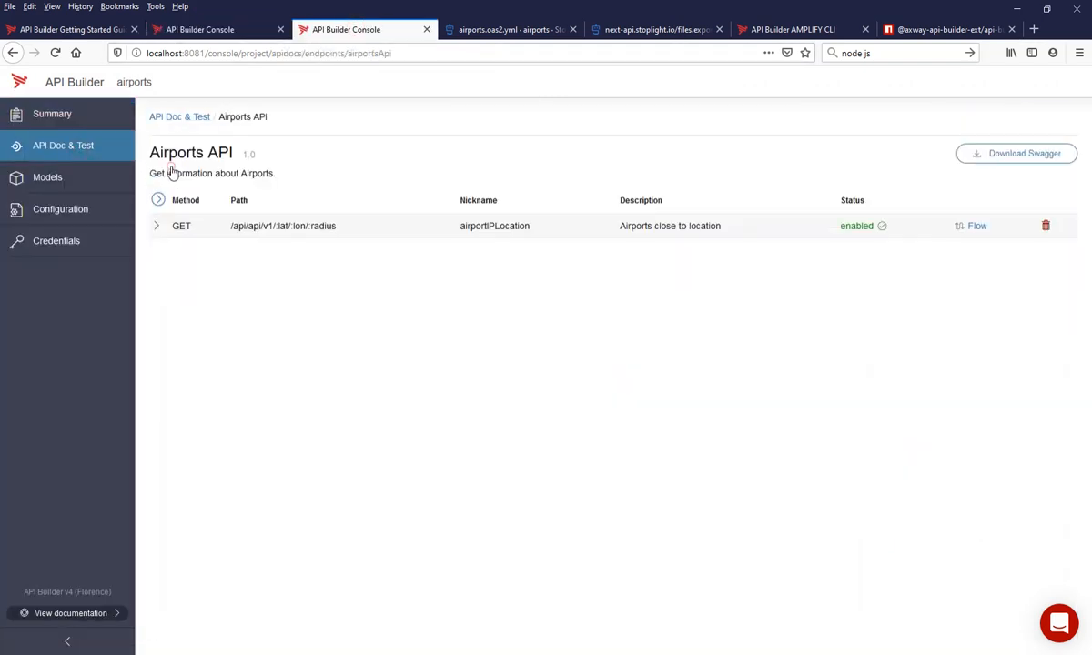
left_click(171, 228)
scroll(204, 307, "down", 10)
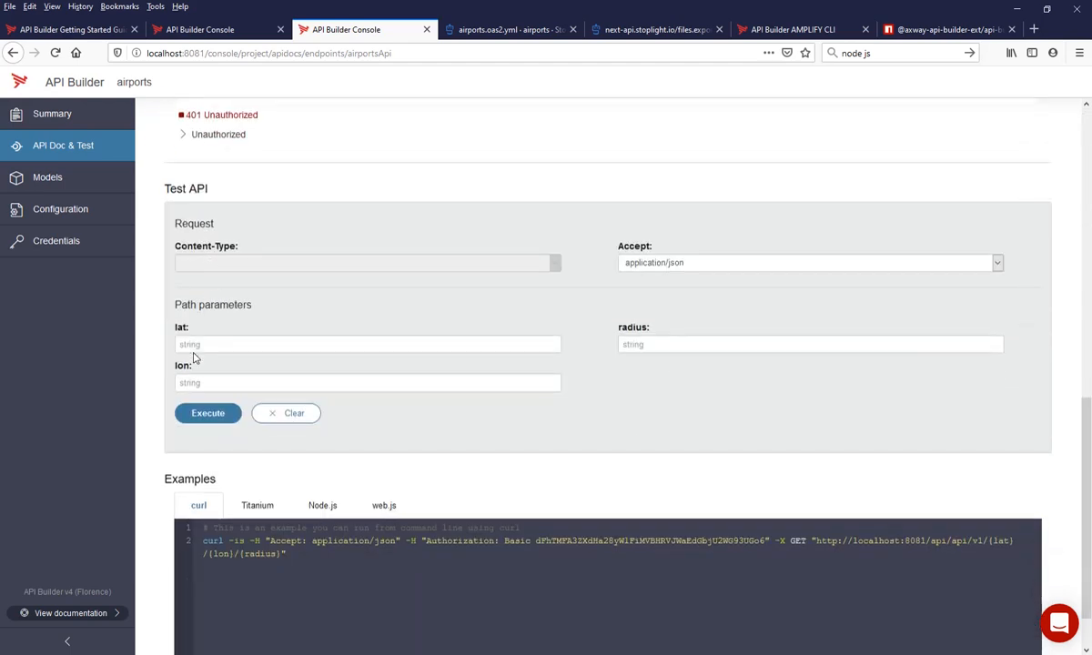
- Copy the latitude 39.0438 from the Atom note into the test request's lat parameter
left_click(239, 345)
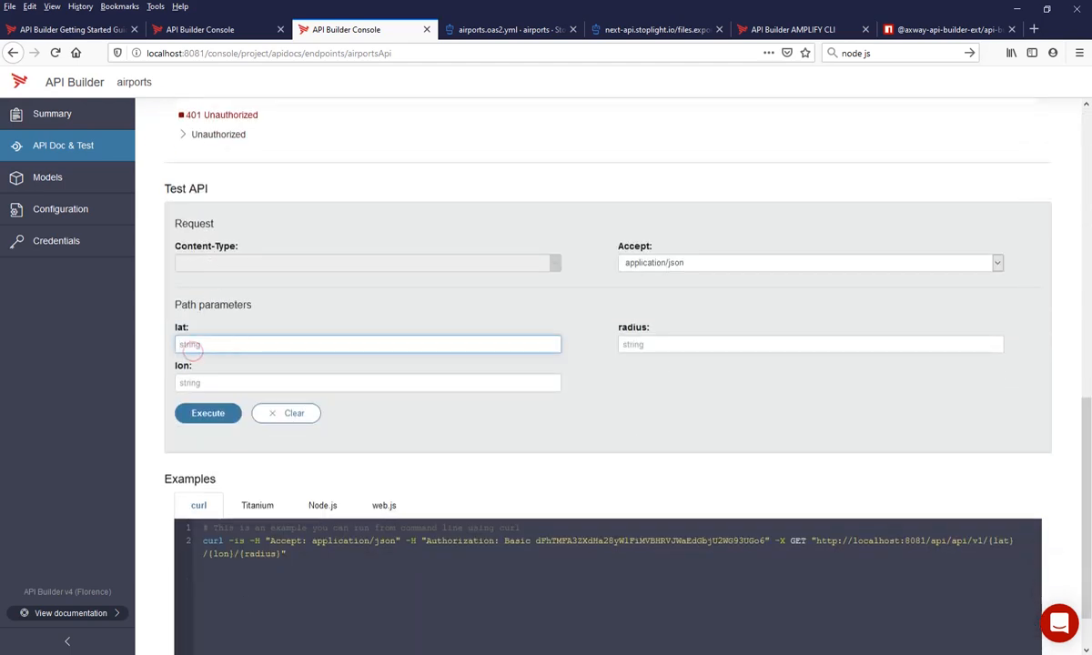
key("alt+Tab")
left_click_drag(406, 142, 365, 142)
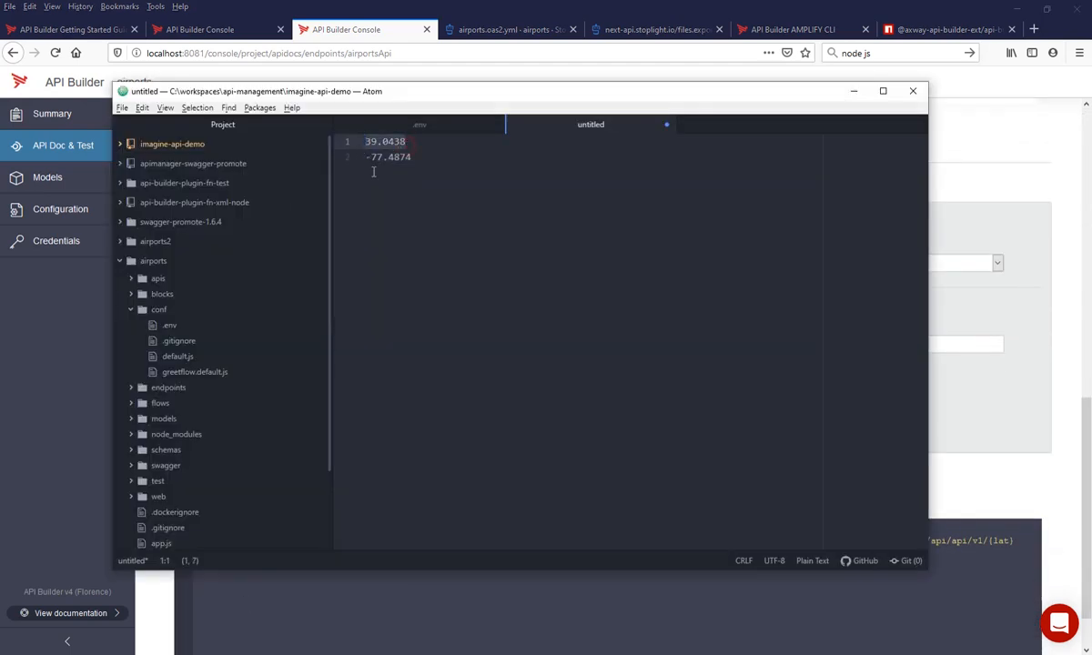
key("ctrl+c")
key("alt+Tab")
key("ctrl+v")
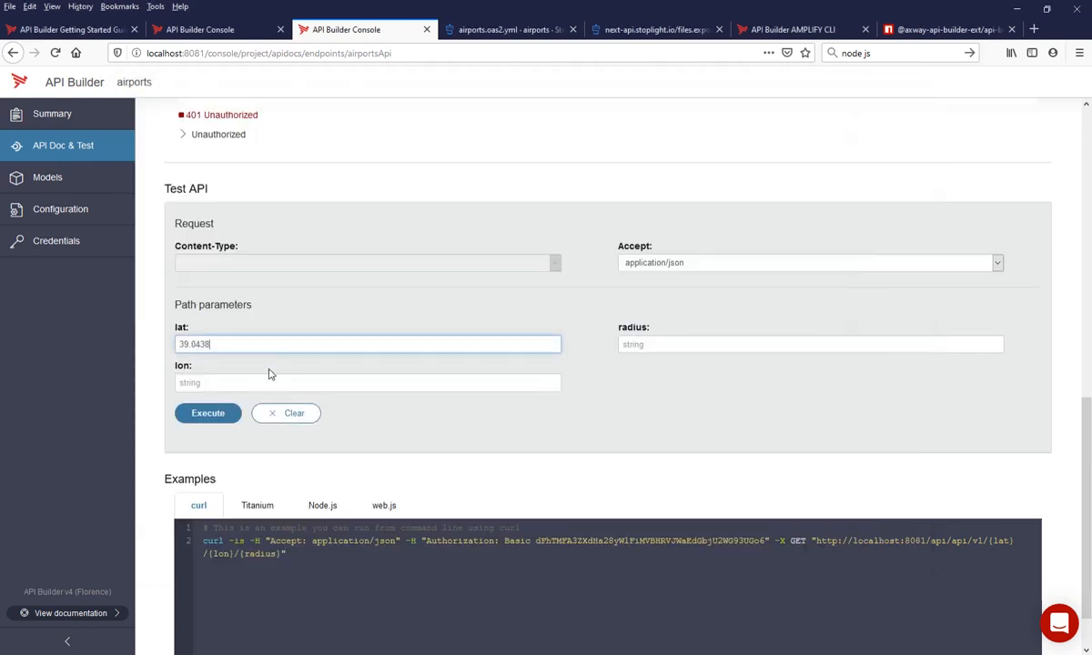
- Copy the longitude -77.4874 from the Atom note into the test request's lon parameter
key("alt+Tab")
left_click_drag(418, 158, 365, 157)
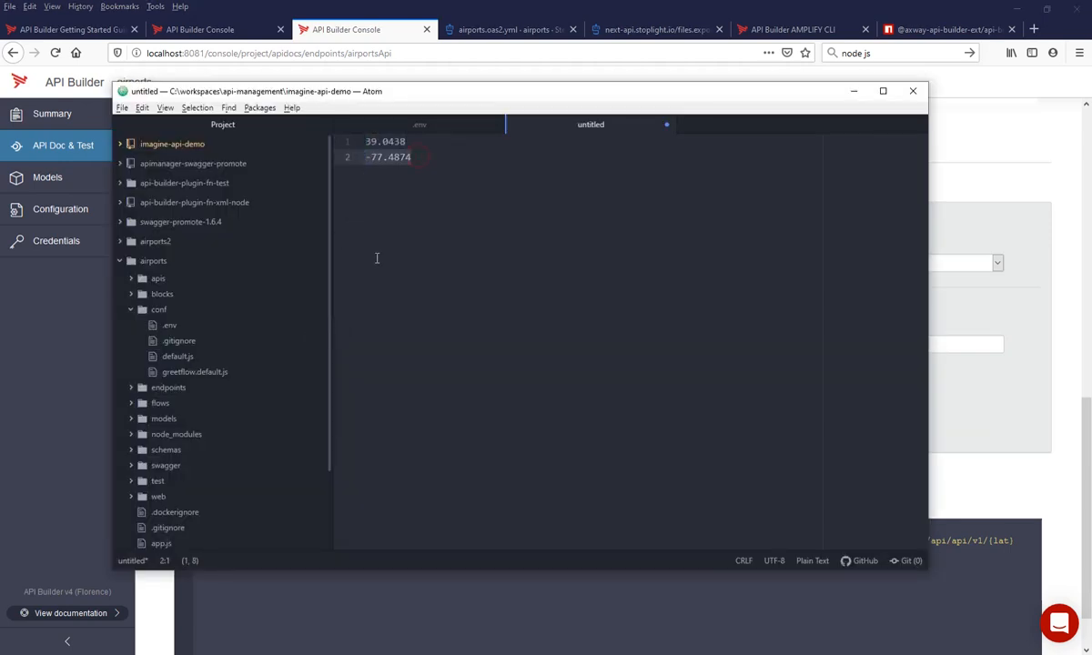
key("ctrl+c")
key("alt+Tab")
left_click(244, 383)
key("ctrl+v")
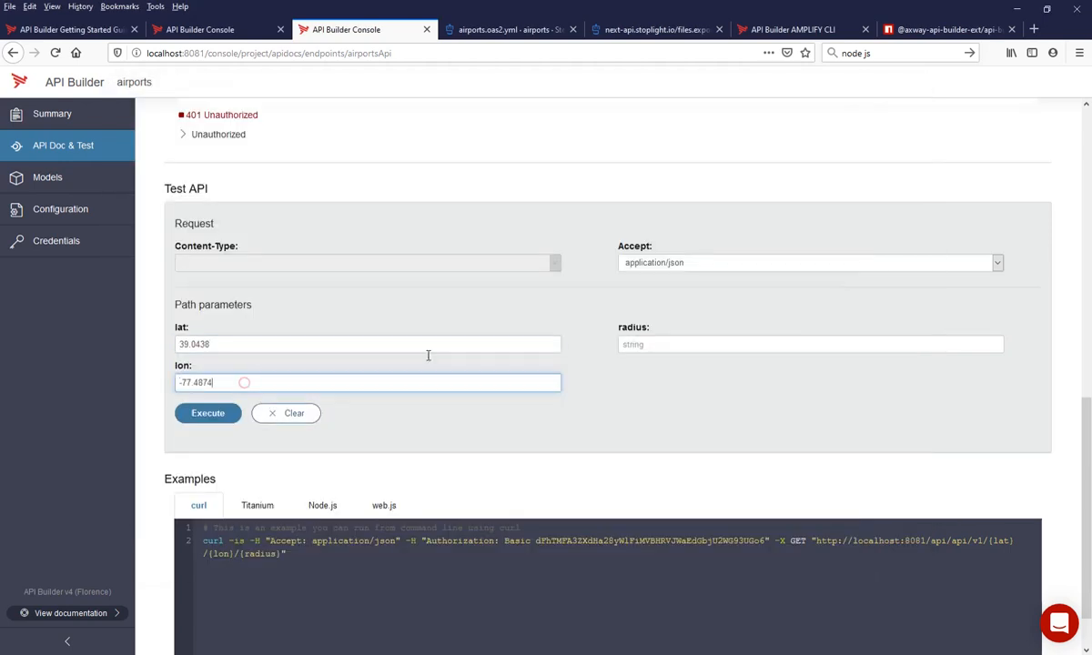
- Set the radius parameter to 30 and execute the test request
left_click(673, 341)
type("30")
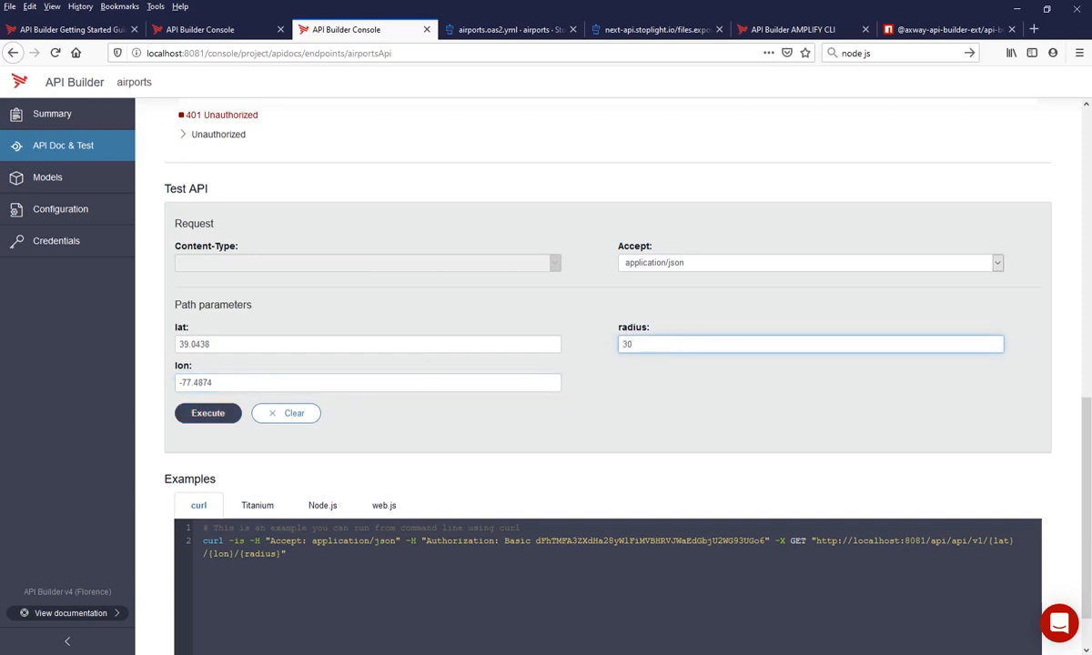
left_click(183, 417)
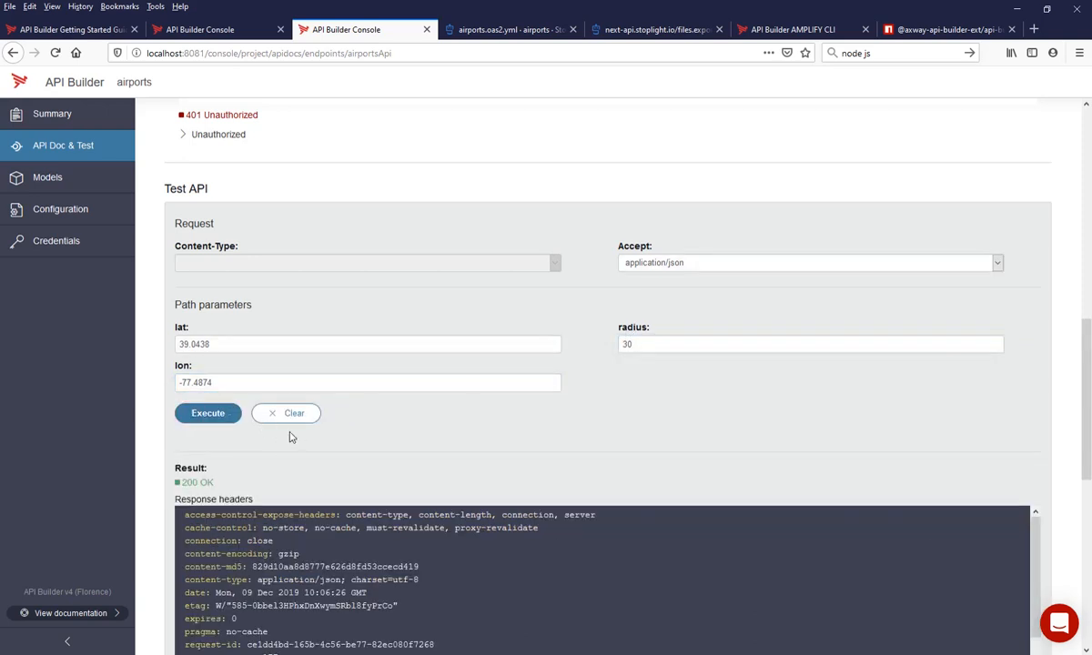
- Examine the test's response headers and body and compare them with the SOAP response in SoapUI
scroll(293, 444, "down", 2)
scroll(293, 445, "down", 5)
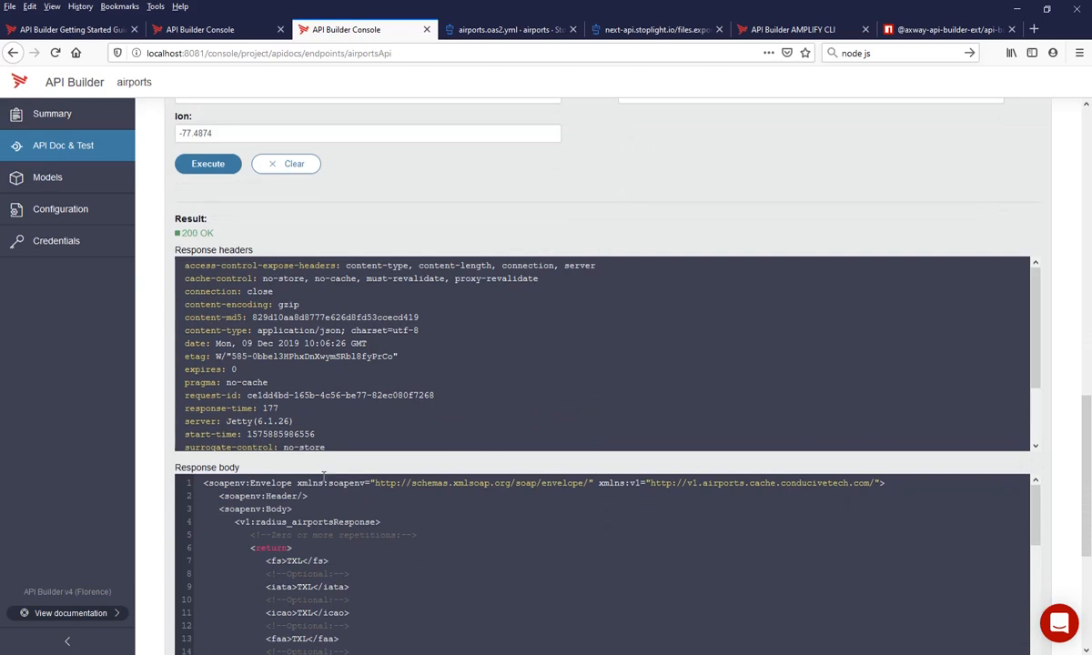
scroll(342, 442, "down", 2)
scroll(348, 510, "down", 1)
left_click_drag(281, 487, 332, 481)
scroll(313, 487, "down", 1)
scroll(314, 495, "down", 1)
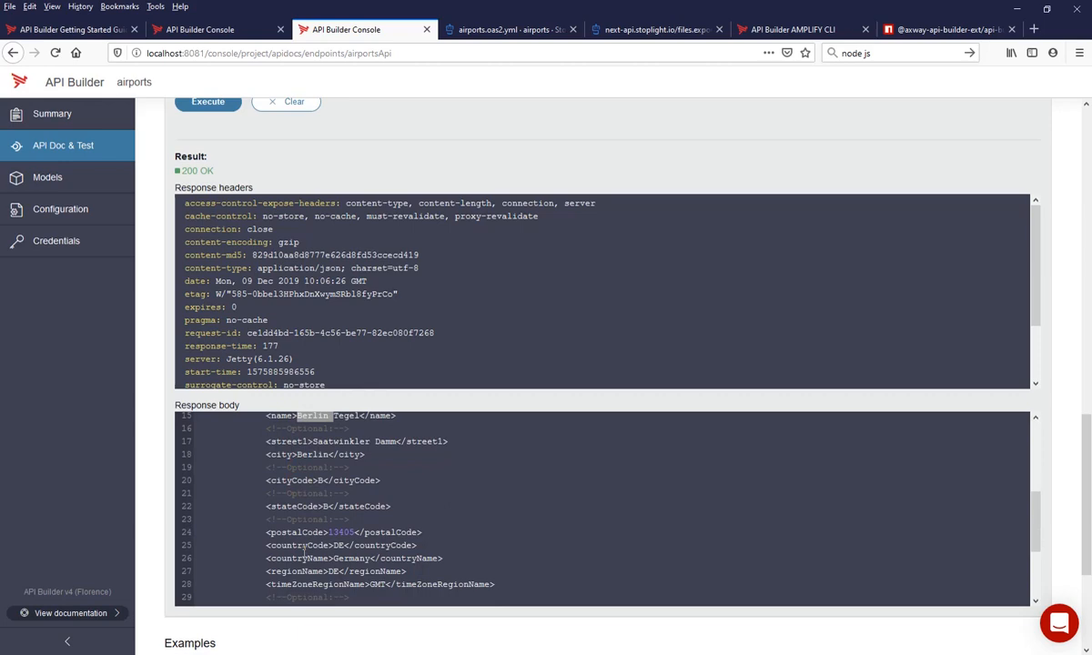
key("alt+Tab")
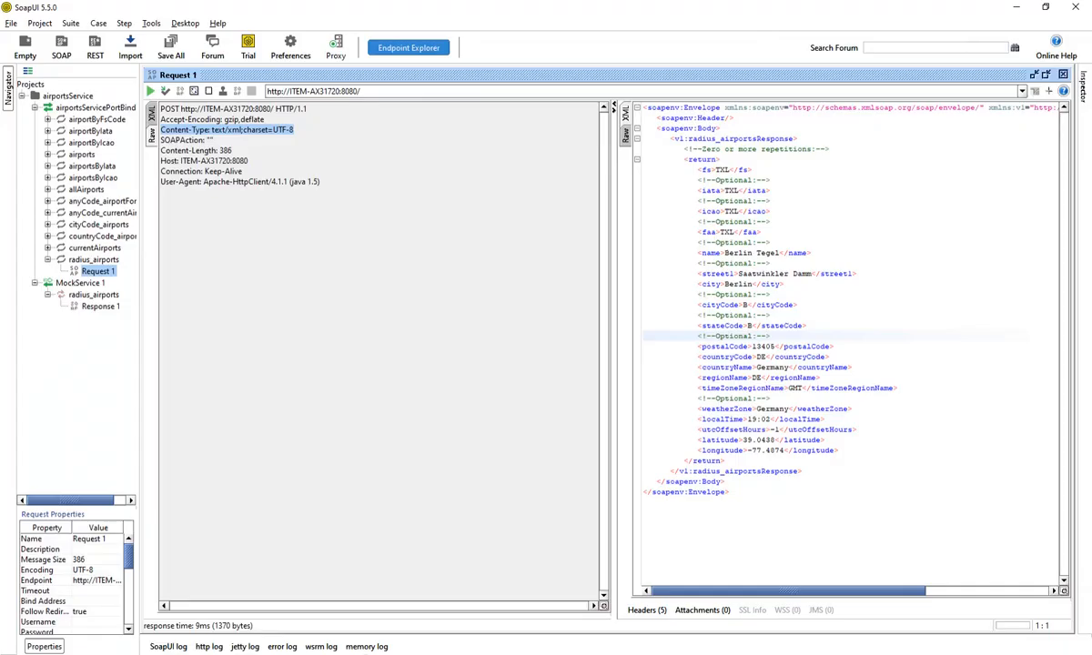
key("alt+Tab")
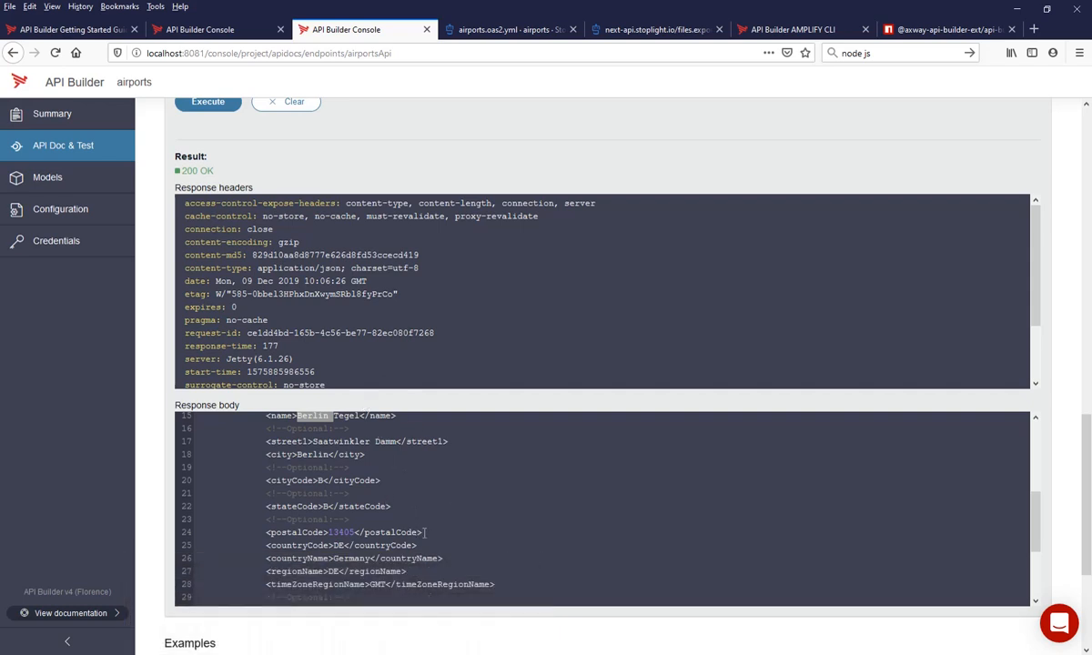
- Look over the airportIPLocation flow and the npm readme of the api-builder-plugin-fn-xml-node extension
left_click(219, 30)
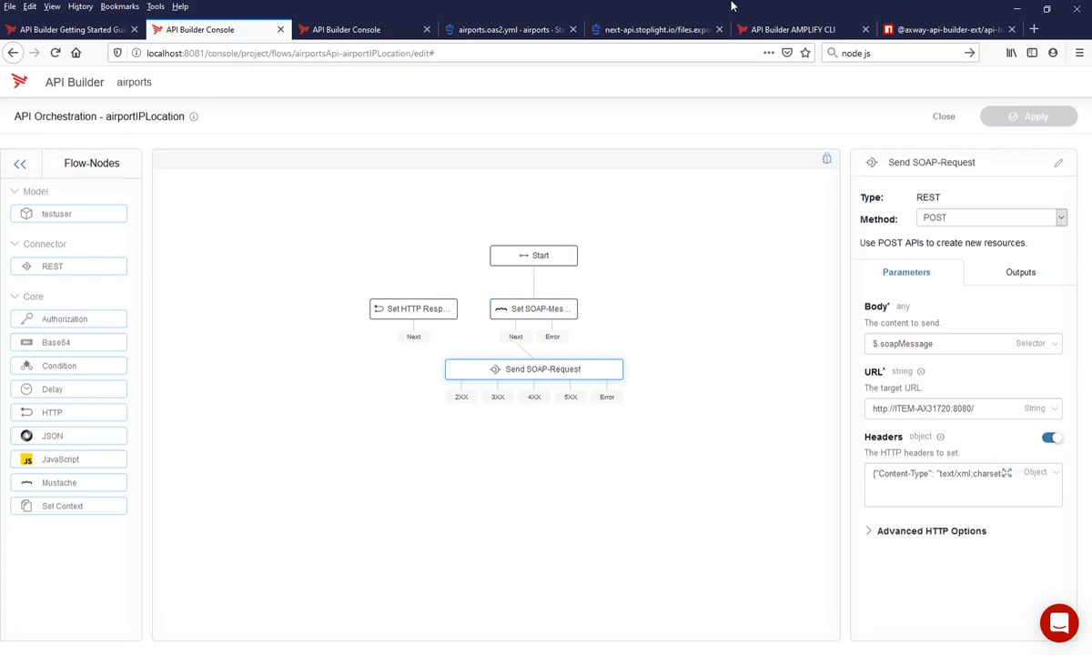
left_click(904, 29)
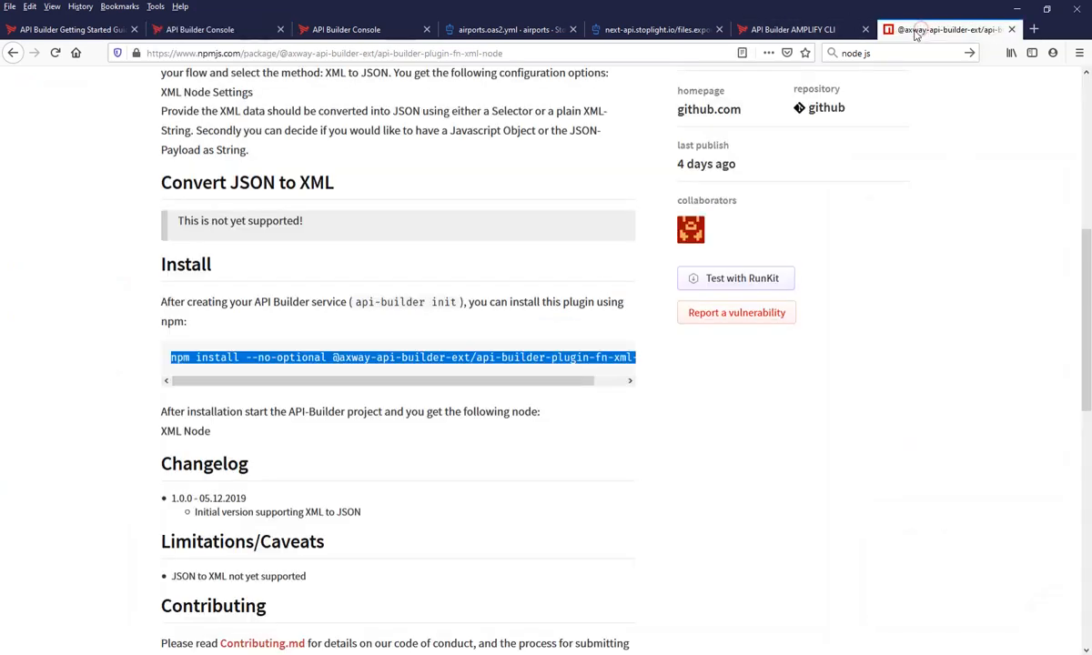
scroll(409, 441, "up", 3)
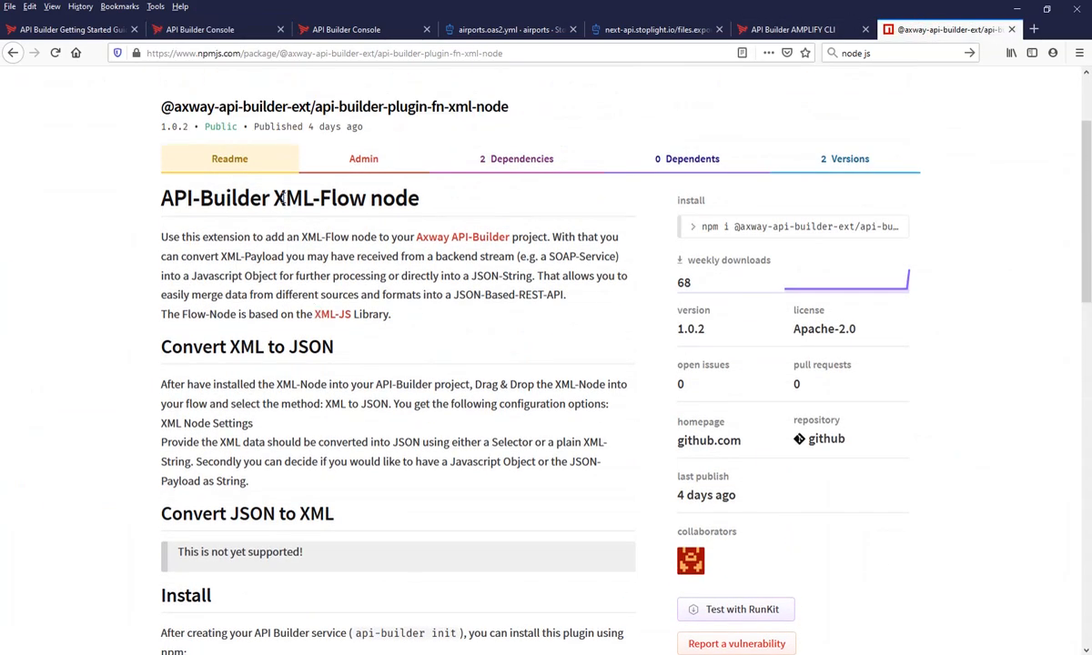
left_click_drag(284, 187, 349, 186)
scroll(283, 337, "down", 2)
scroll(283, 337, "down", 1)
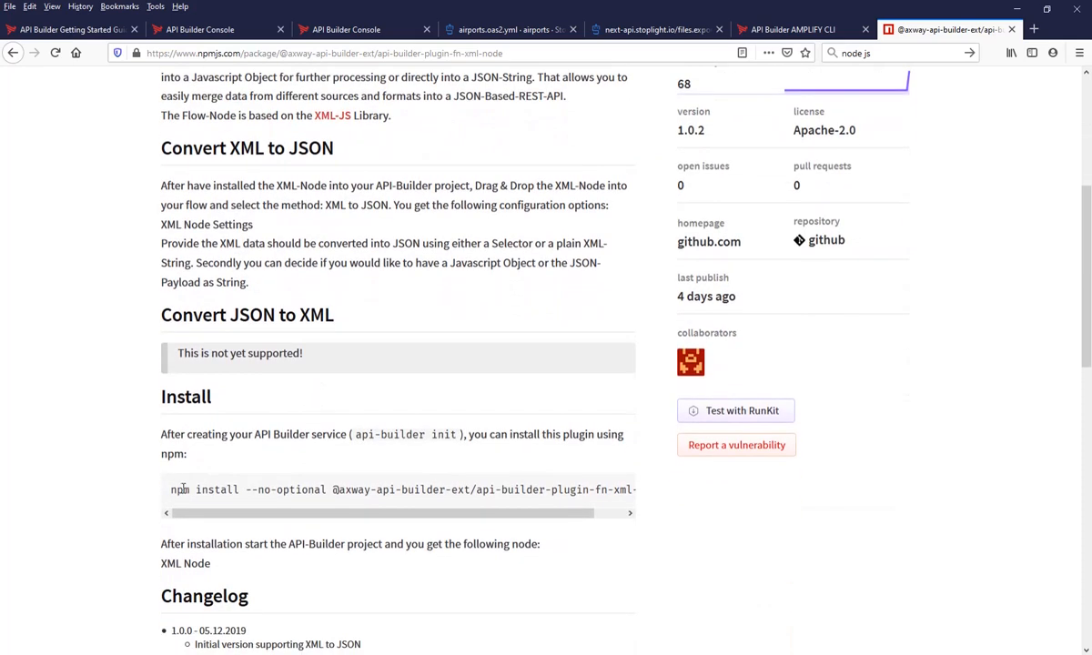
left_click_drag(172, 489, 474, 490)
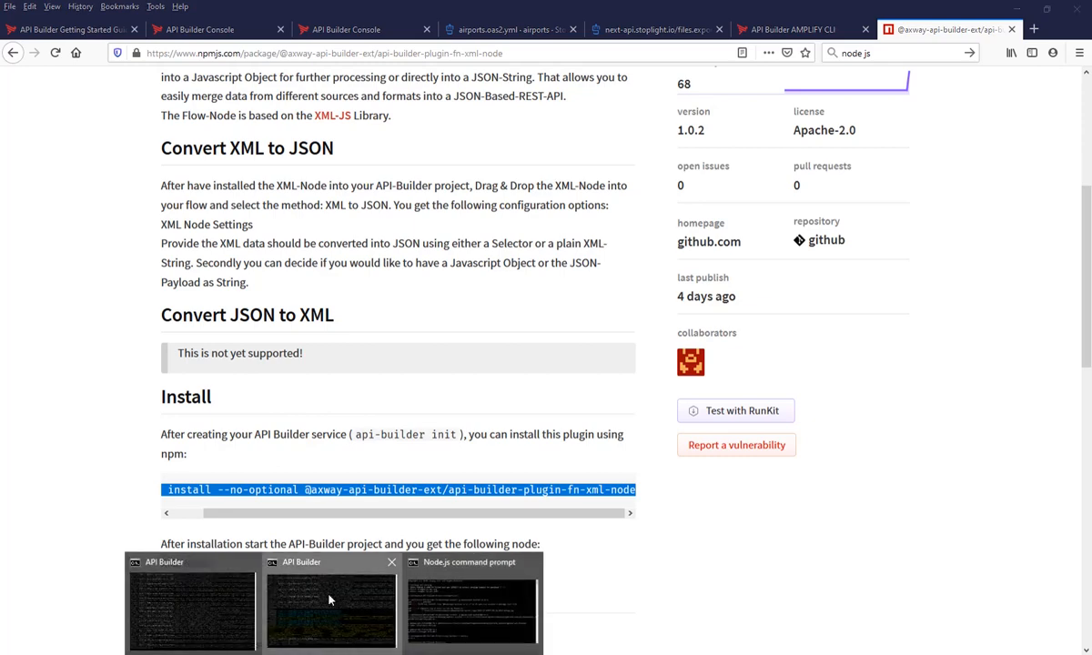
left_click(314, 560)
key("ctrl+c")
key("ctrl+v")
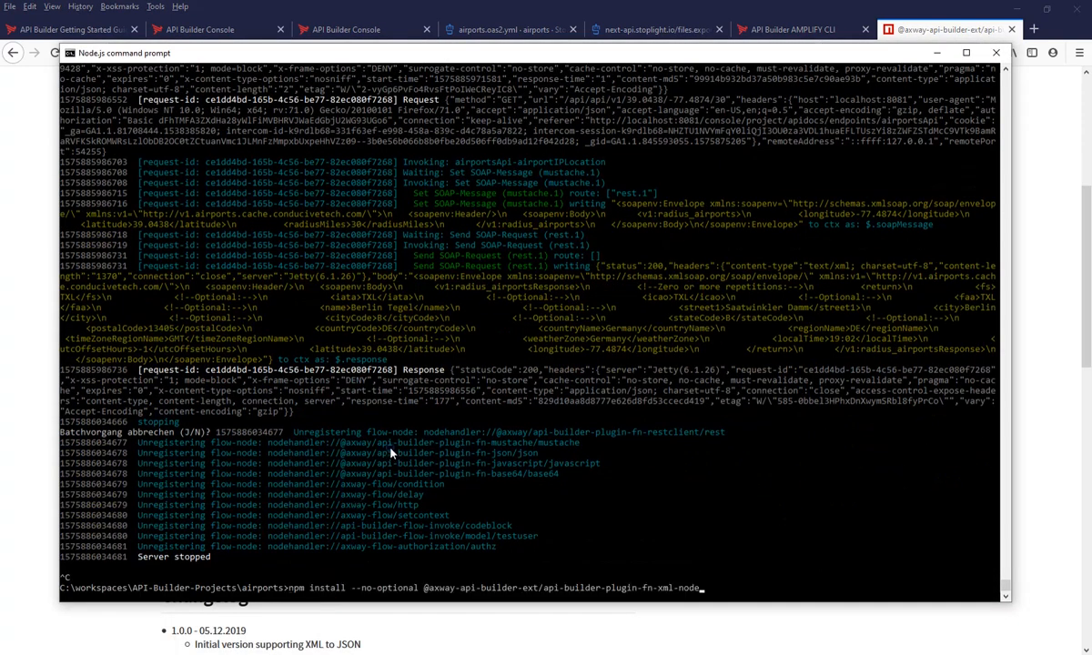
key("Return")
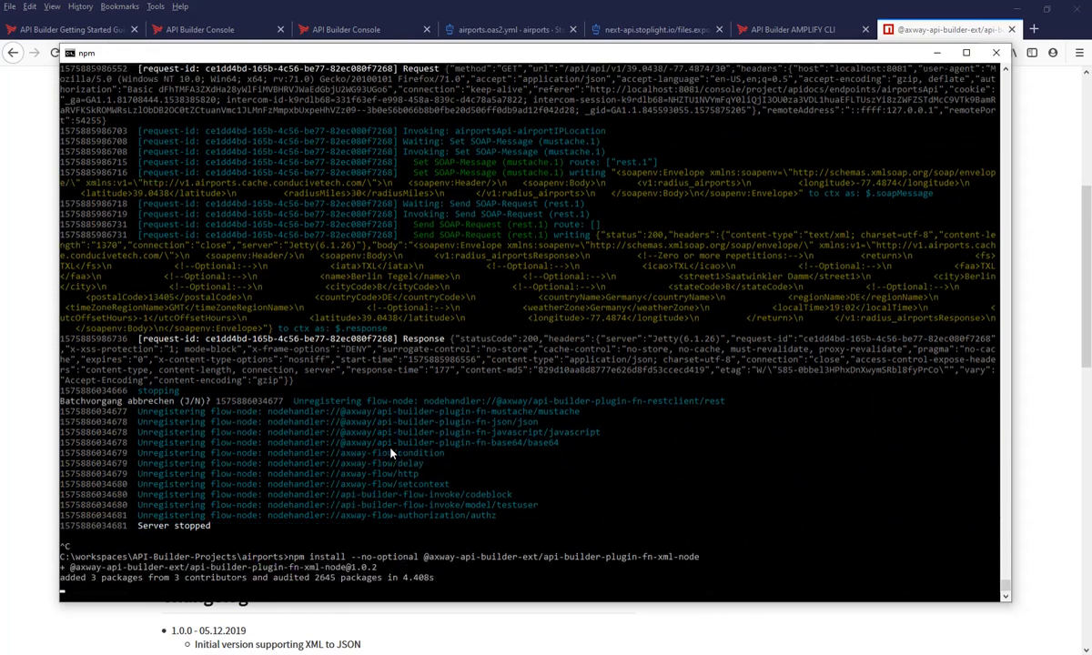
- Restart the airports project with npm start and reload the airportIPLocation flow editor
key("Up")
key("Up")
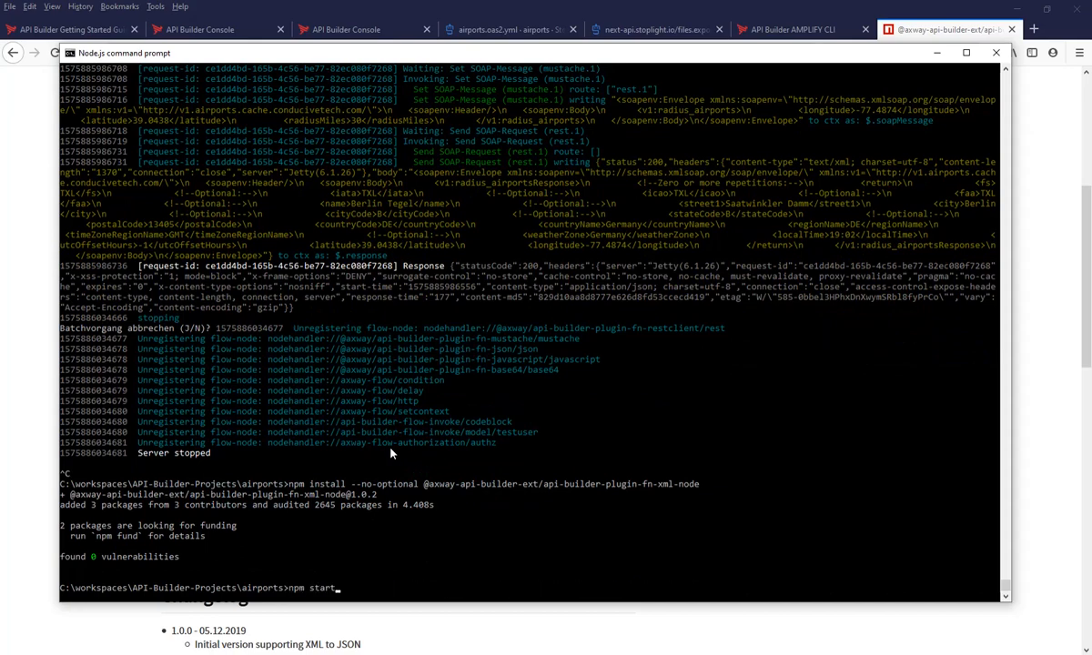
key("Return")
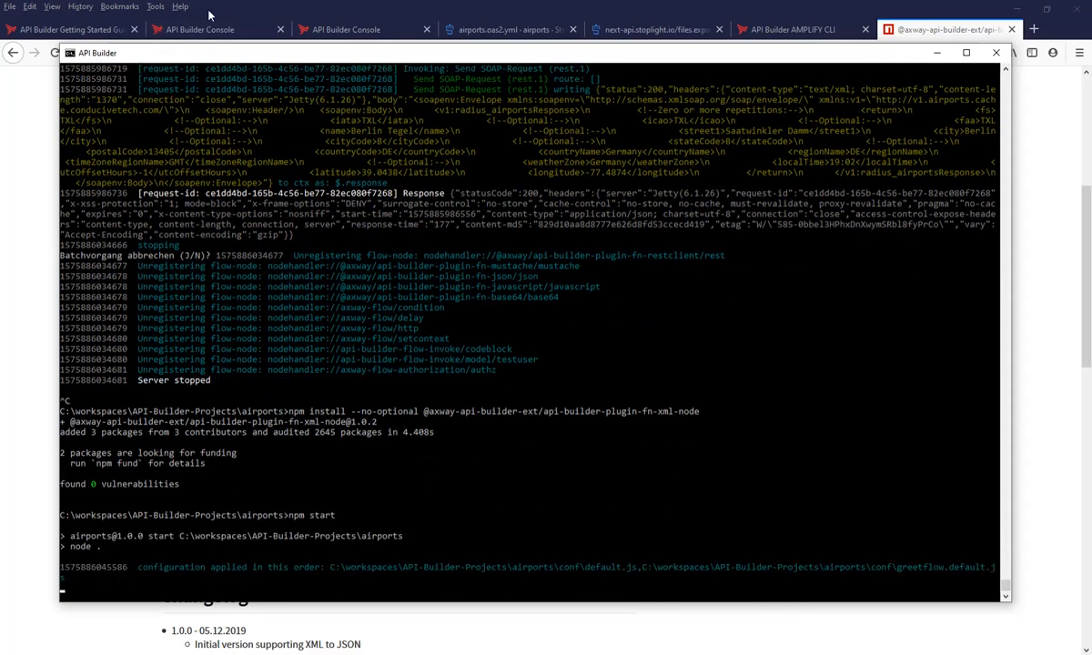
left_click(228, 35)
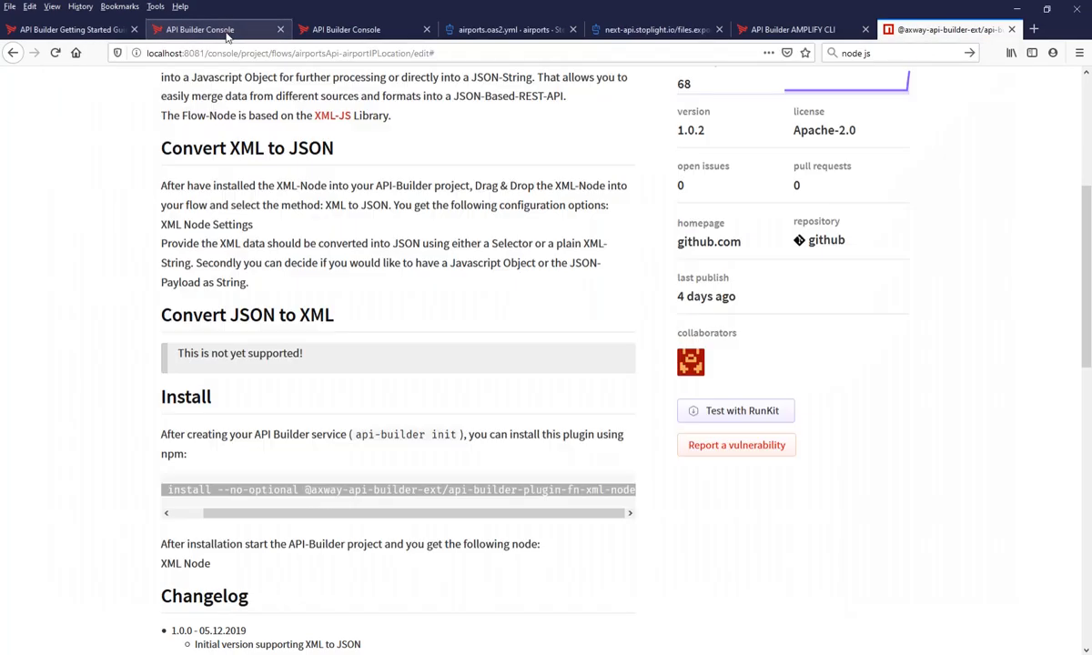
left_click(471, 53)
key("Return")
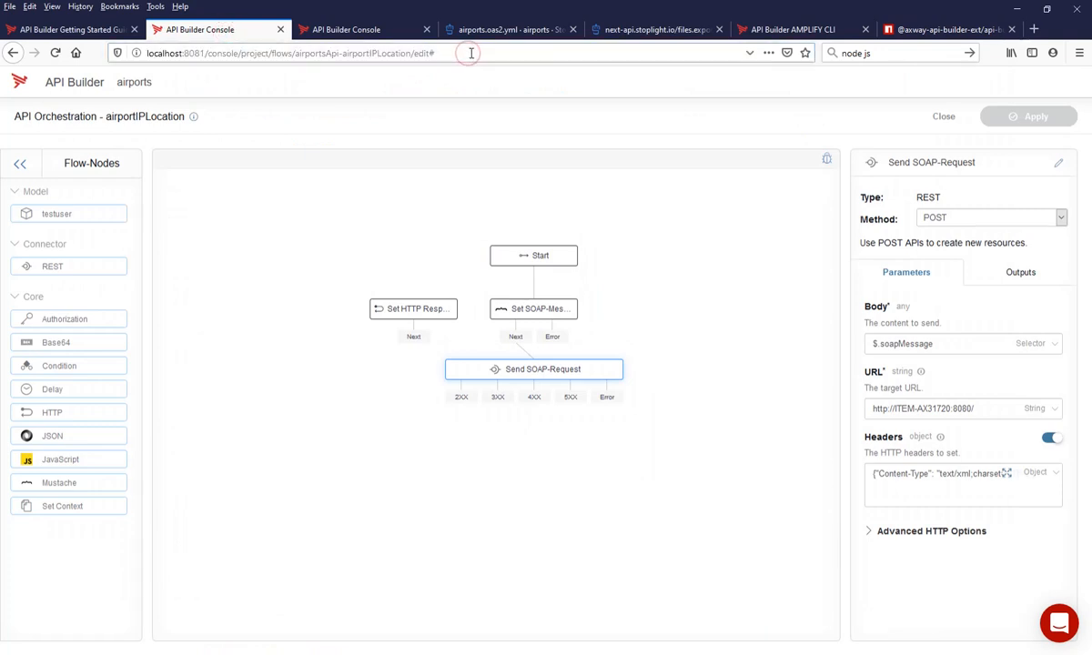
left_click(55, 53)
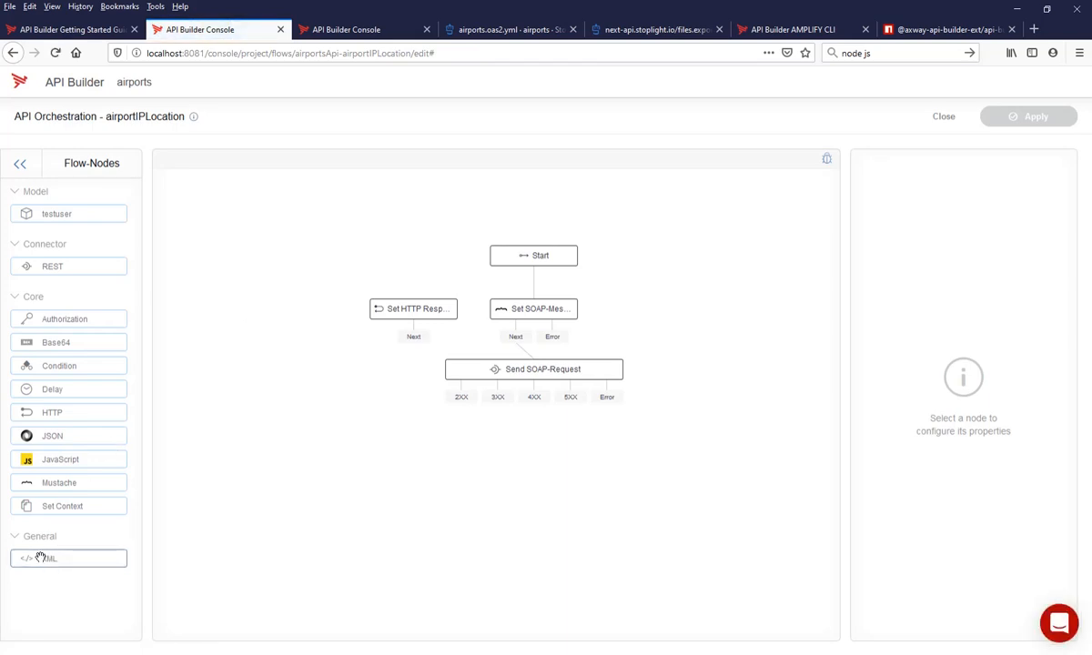
- Add an XML node with the XML to JSON method and save the 2XX output of Send SOAP-Request as $.soapResponse
left_click_drag(42, 558, 394, 519)
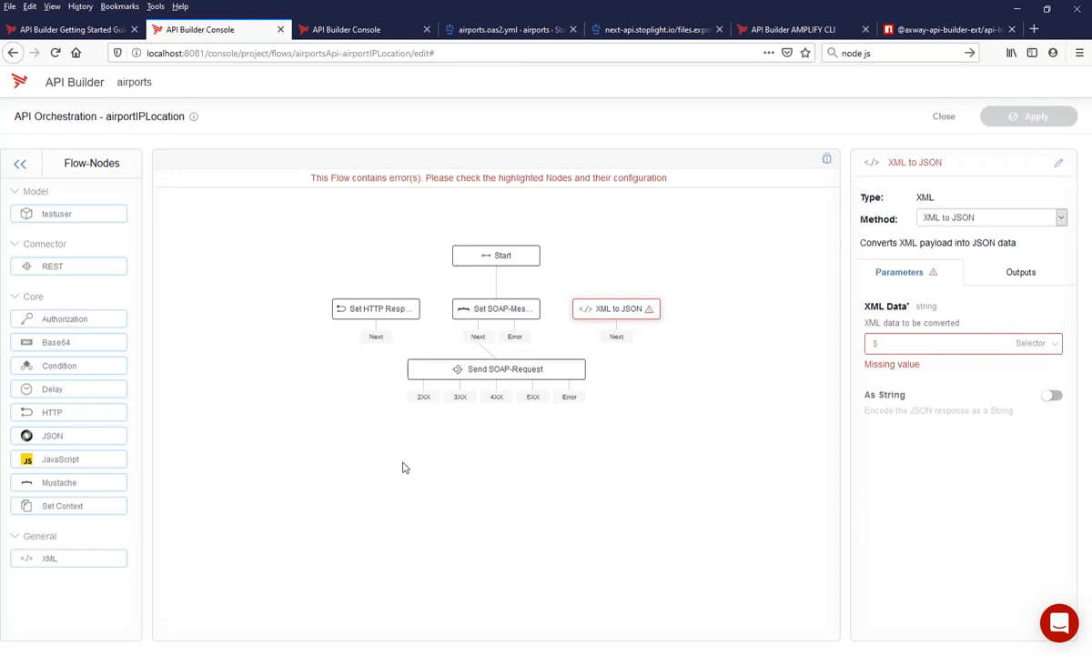
left_click(423, 399)
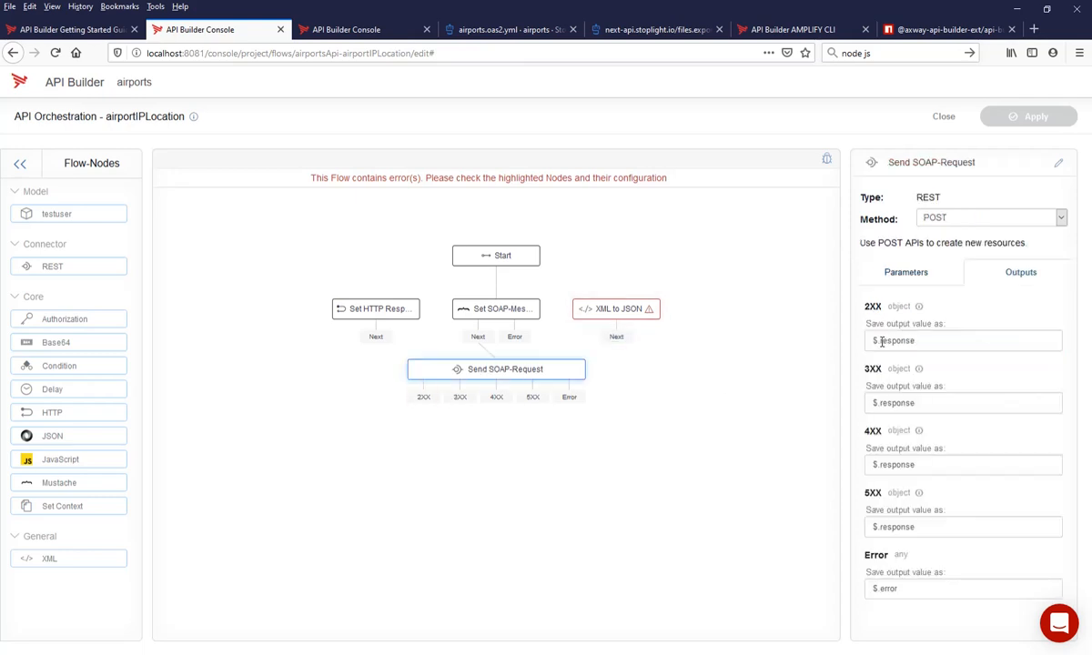
left_click_drag(882, 342, 981, 337)
type("soap")
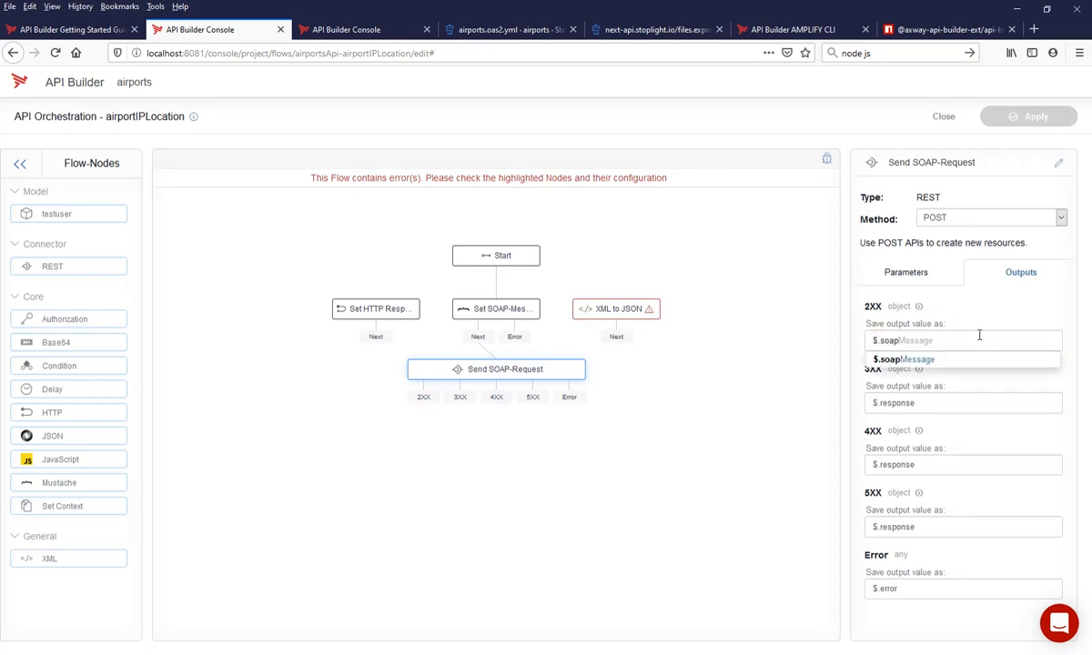
type("Response")
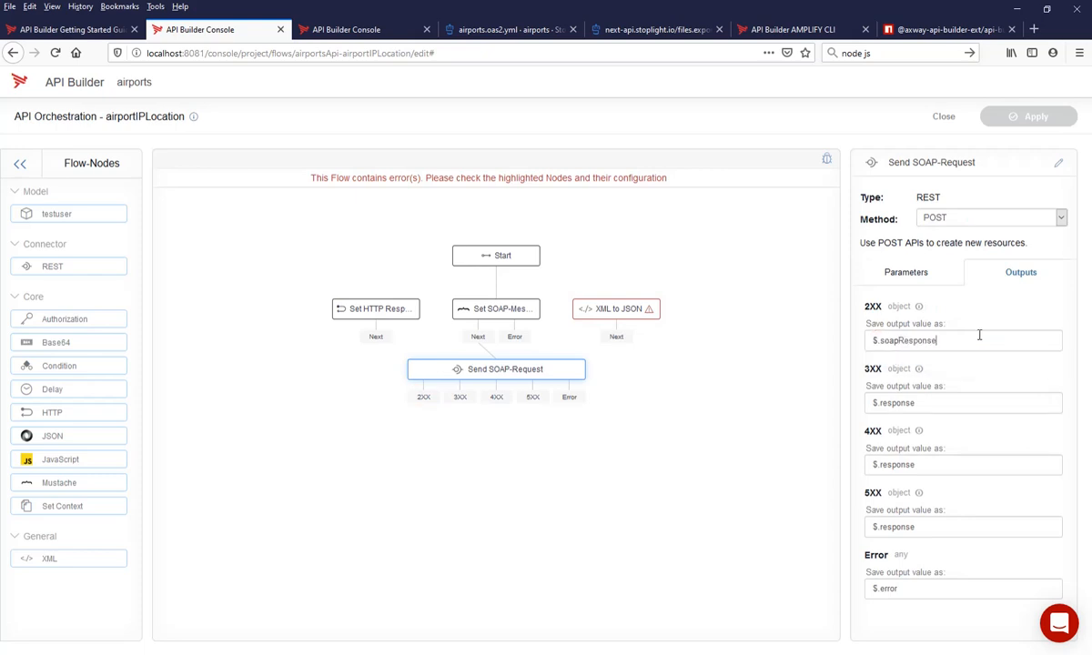
- Connect the 2XX output of Send SOAP-Request to the XML to JSON node and open its XML Data parameter for editing
left_click(429, 399)
left_click_drag(424, 397, 618, 310)
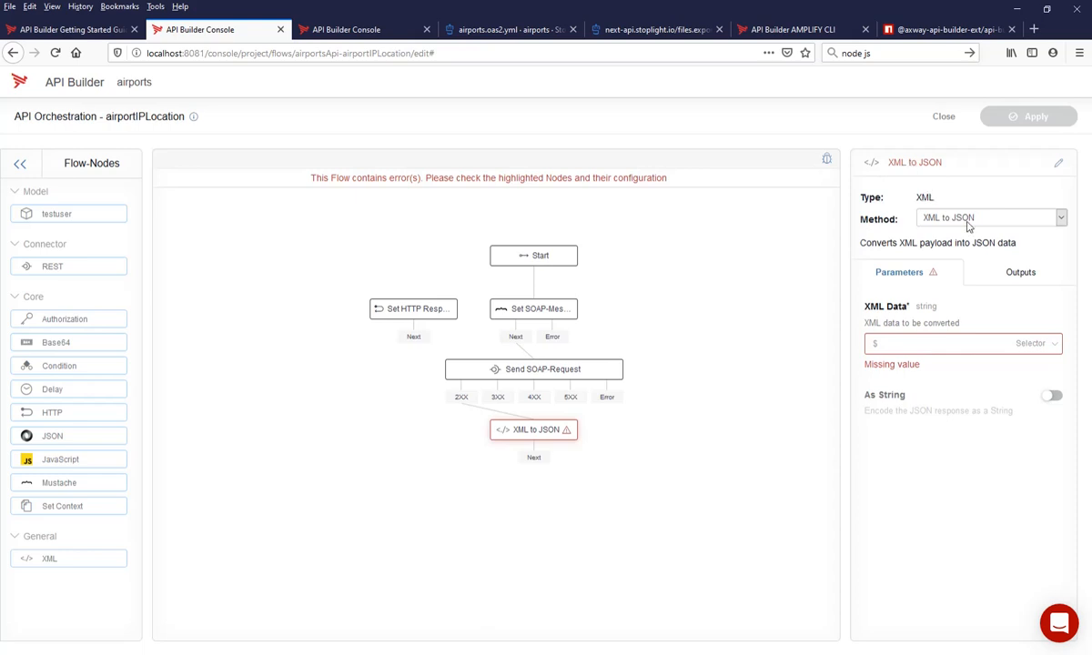
left_click(909, 343)
- Execute the Airports API test request again with the existing lat, lon and radius values
key("alt+Tab")
left_click(330, 30)
left_click(207, 101)
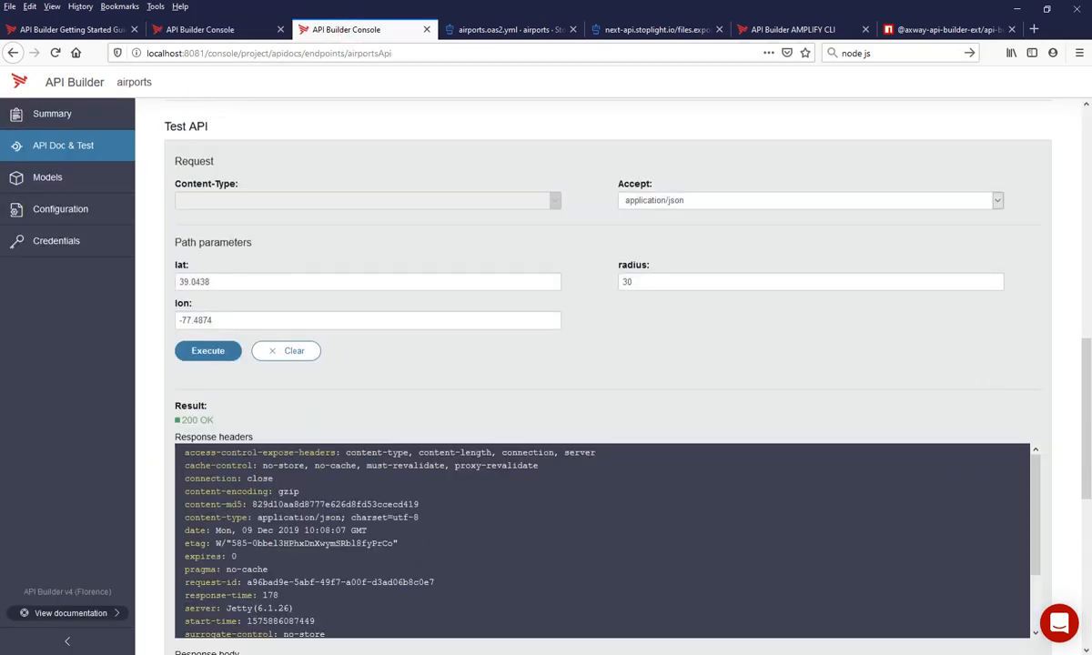
- Examine the server log for the status, headers and body that Send SOAP-Request writes to the context
left_click(339, 623)
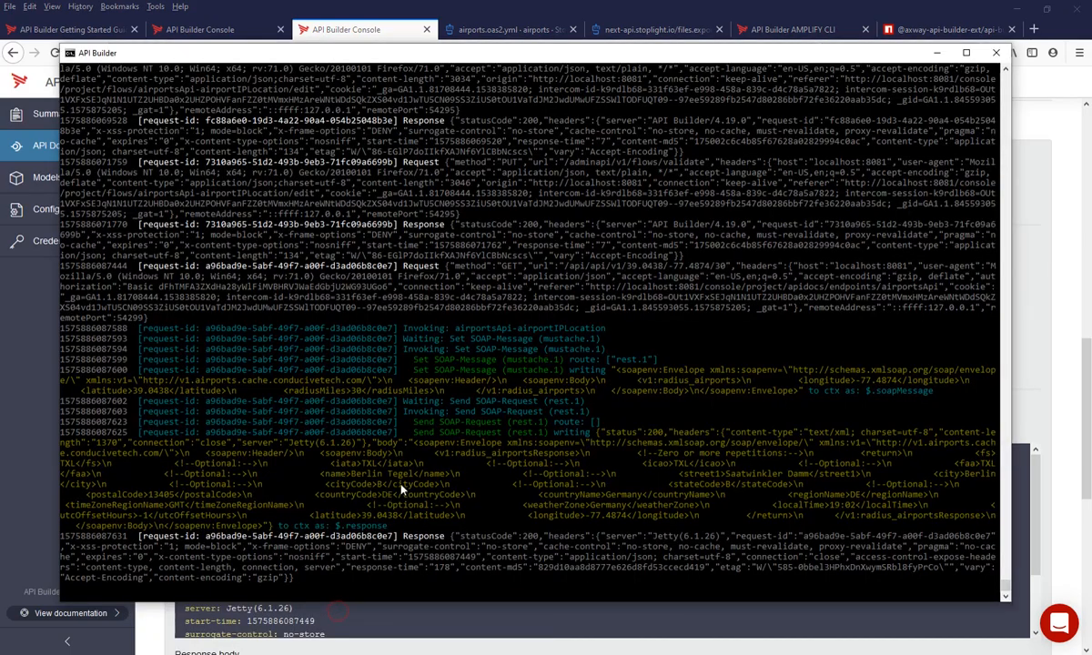
left_click_drag(609, 434, 631, 436)
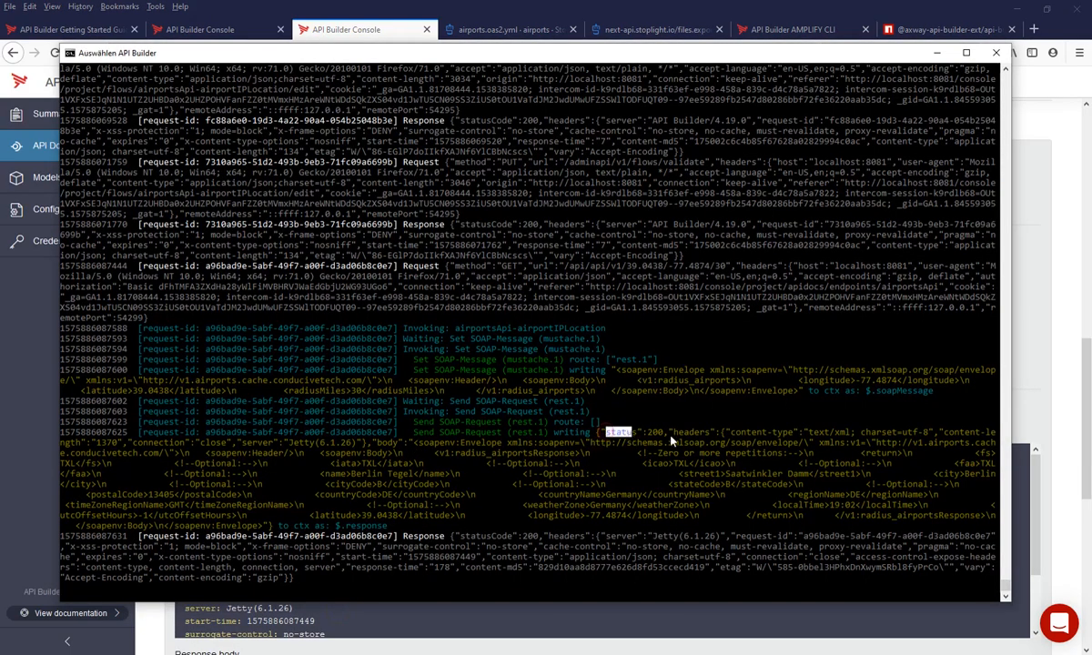
left_click(629, 432)
double_click(690, 434)
double_click(690, 434)
left_click(390, 445)
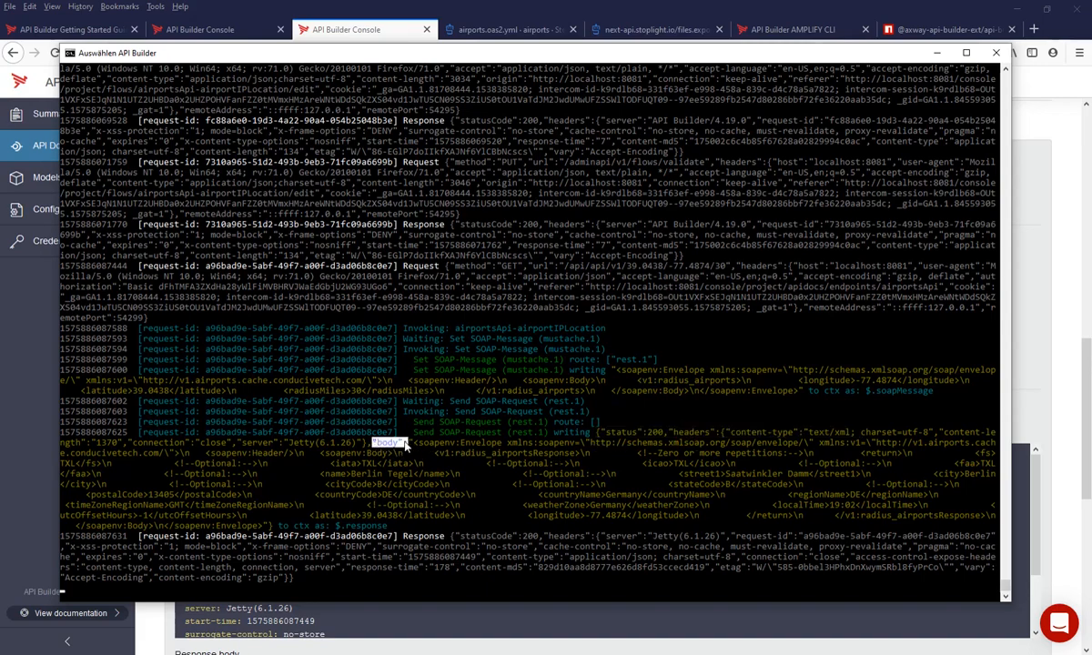
left_click(336, 526)
left_click_drag(337, 526, 359, 536)
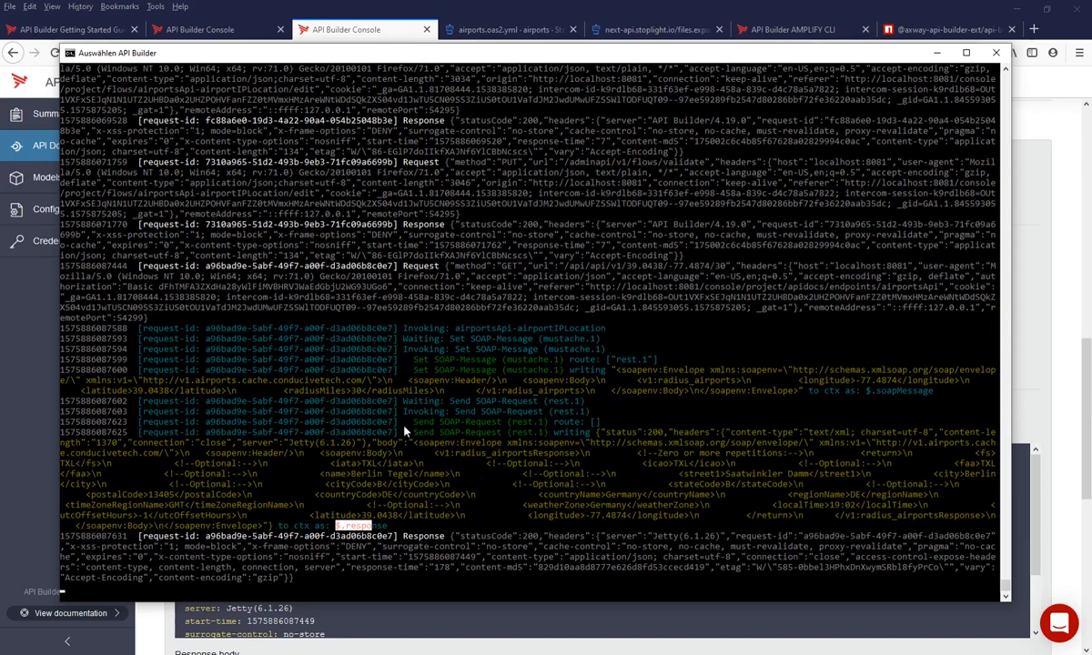
left_click_drag(415, 442, 459, 504)
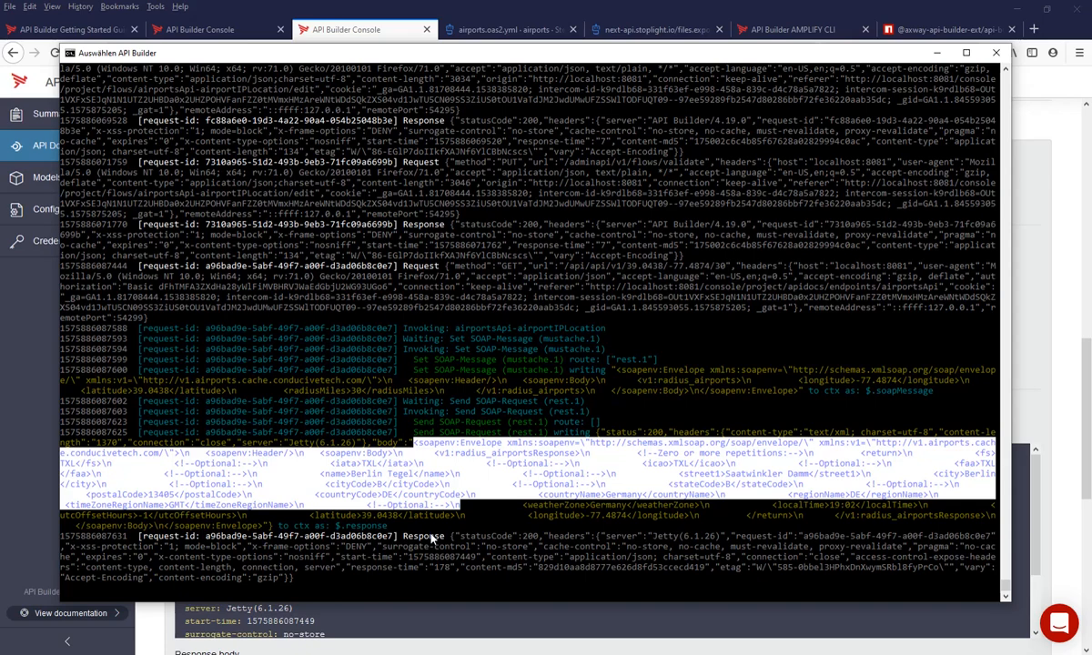
- Set the XML to JSON node's XML Data parameter to the selector $.soapResponse.body
left_click(205, 33)
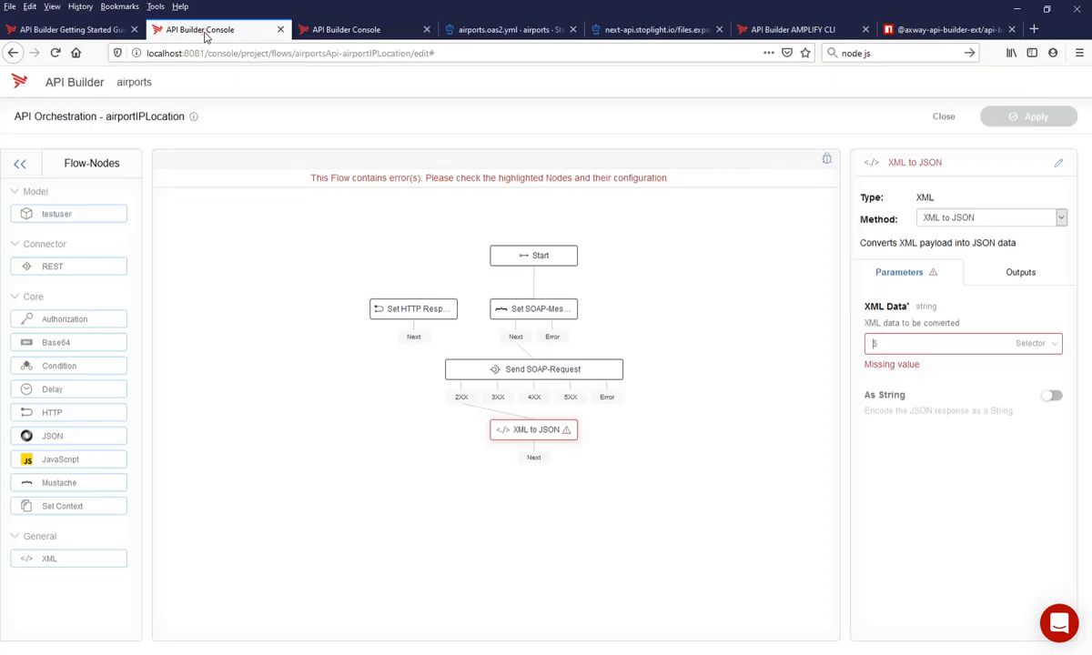
type("$.soap")
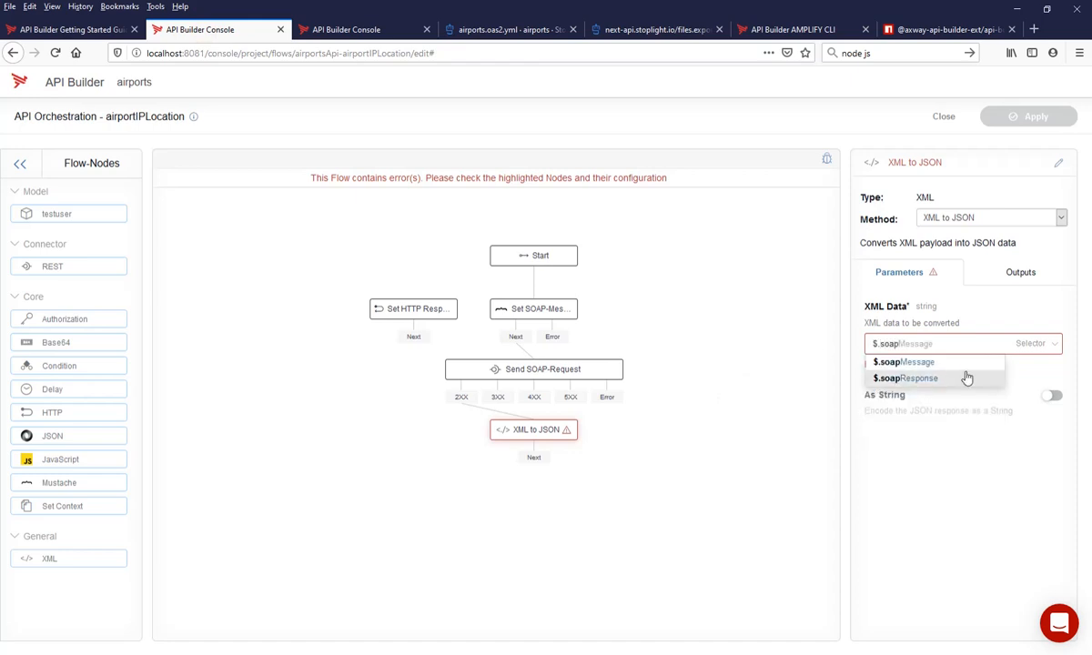
left_click(927, 379)
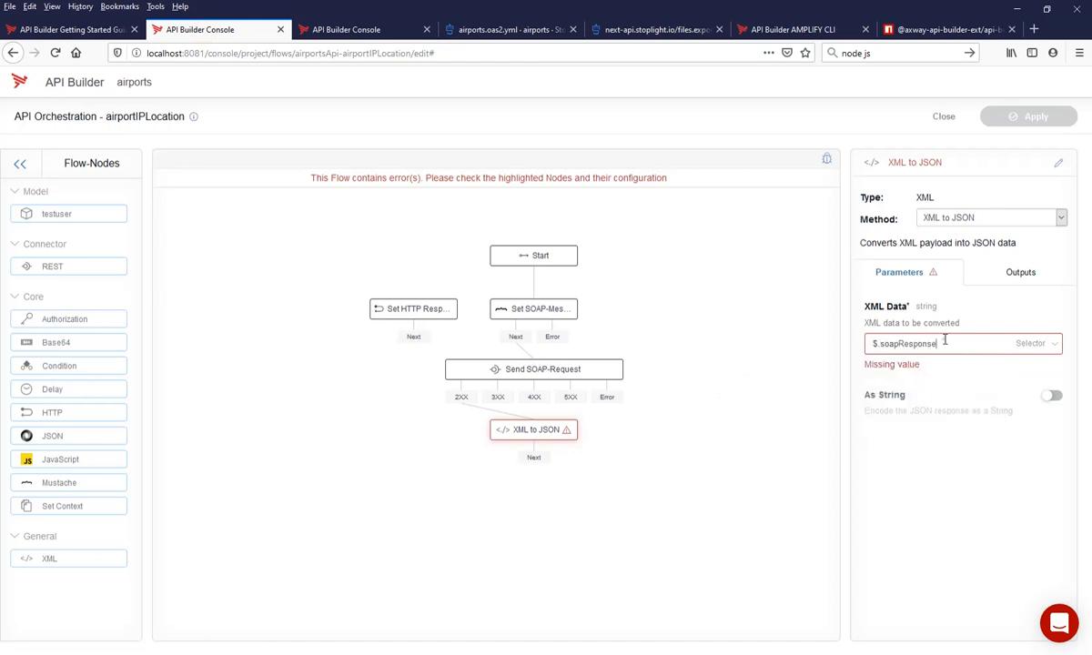
type(".body")
key("alt+Tab")
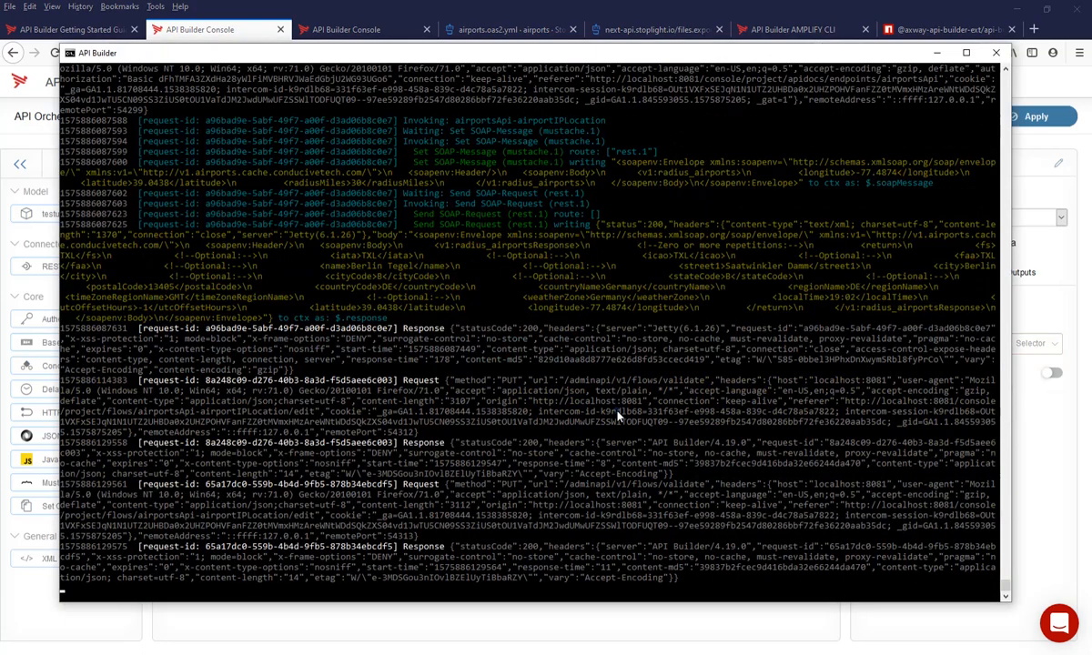
key("alt+Tab")
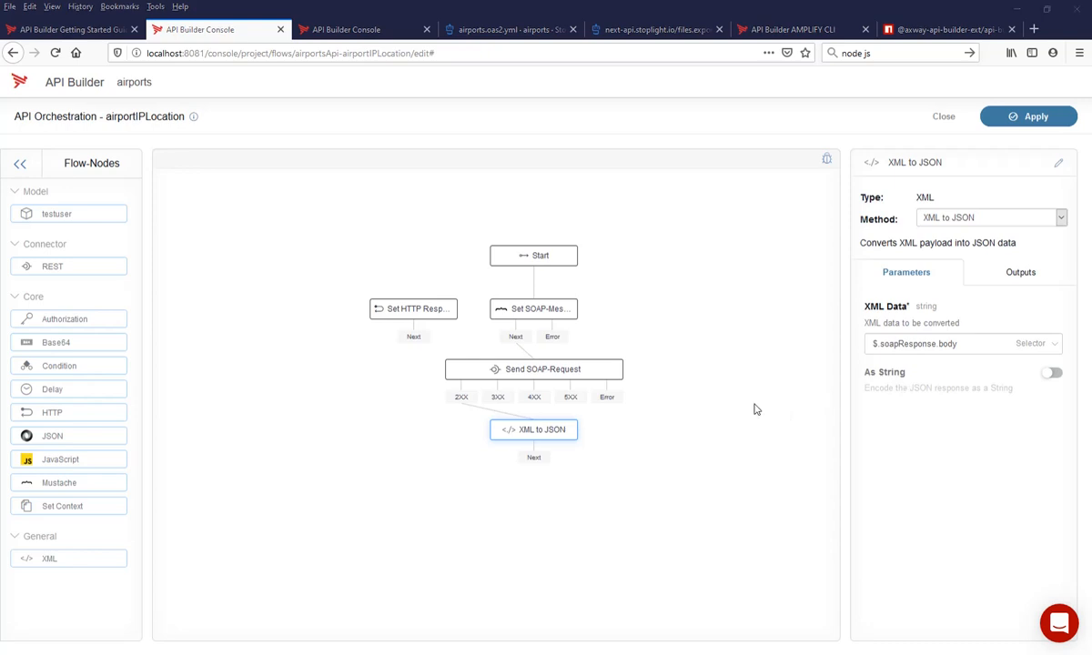
- Check the XML to JSON node's output setting and save the airportIPLocation flow, accepting the server restart
left_click(1028, 117)
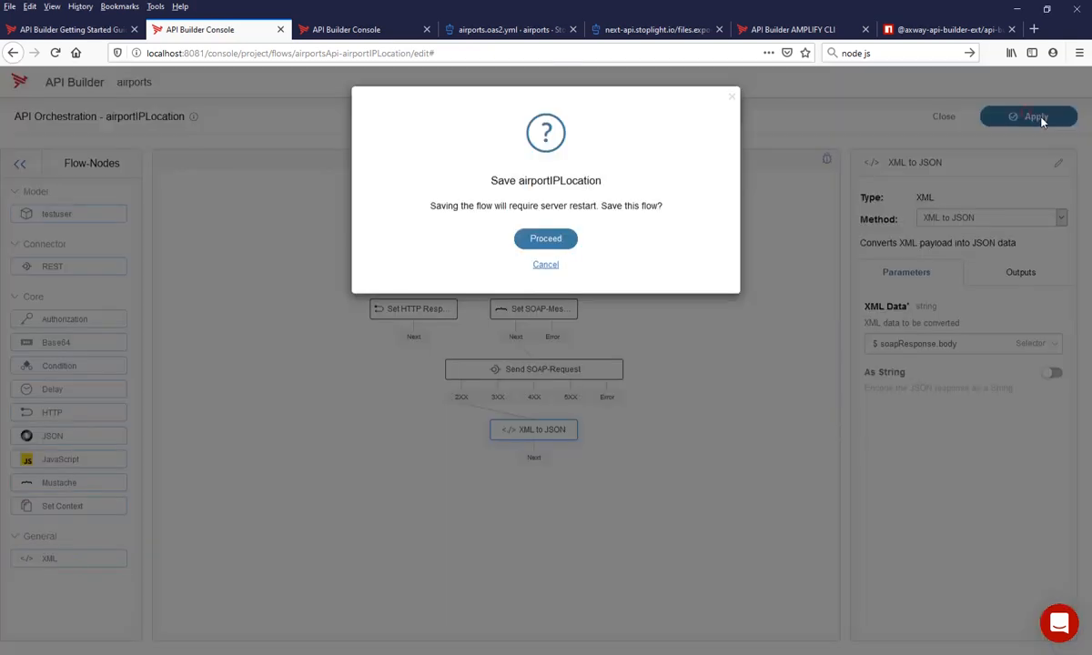
left_click(570, 237)
left_click(1021, 272)
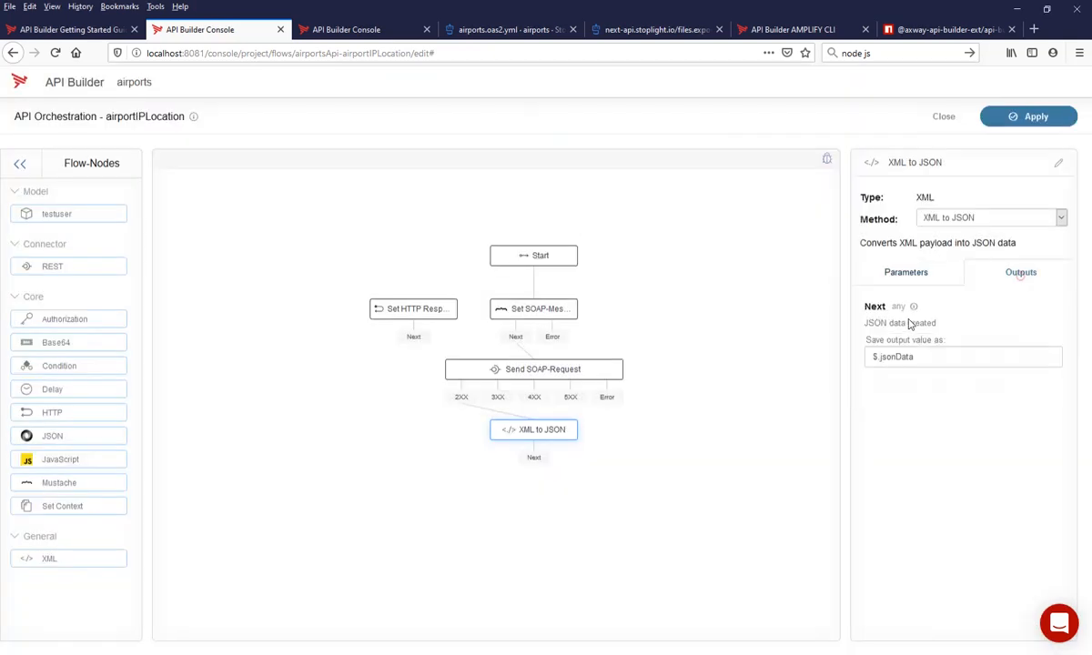
left_click(1045, 111)
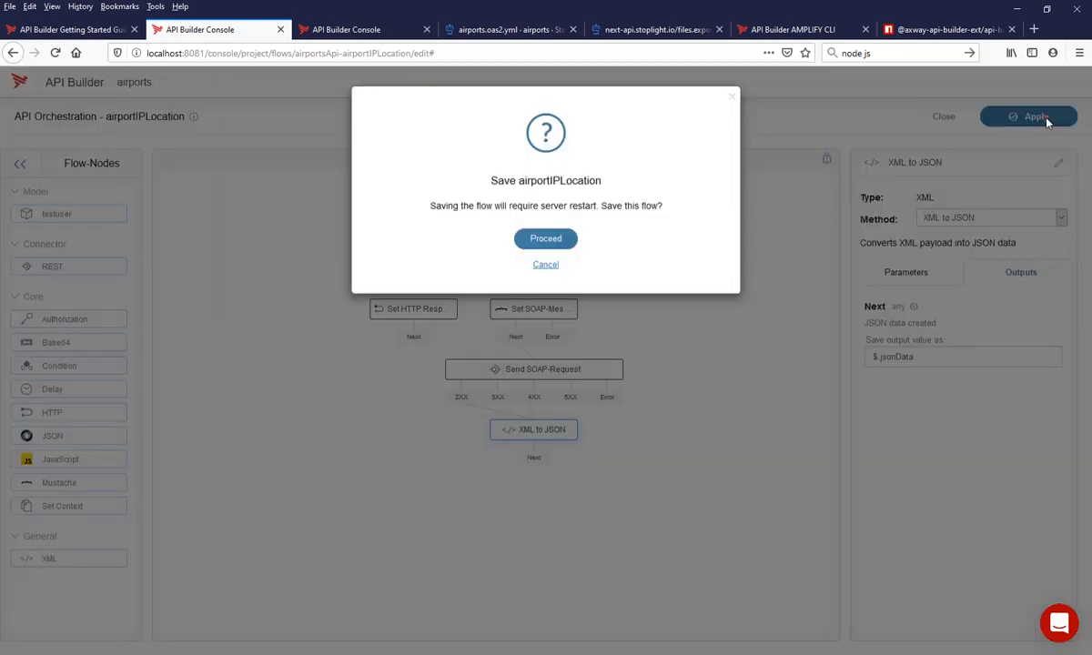
left_click(544, 235)
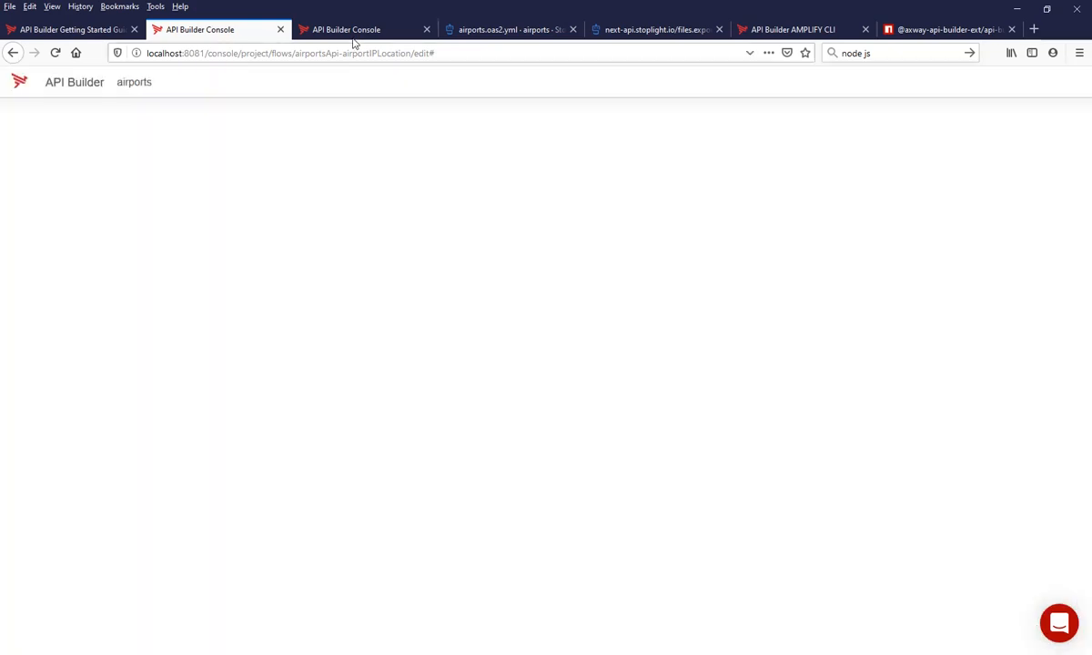
- Rerun the API test against the saved flow and examine the response and the XML to JSON output in the server log
left_click(351, 29)
left_click(209, 353)
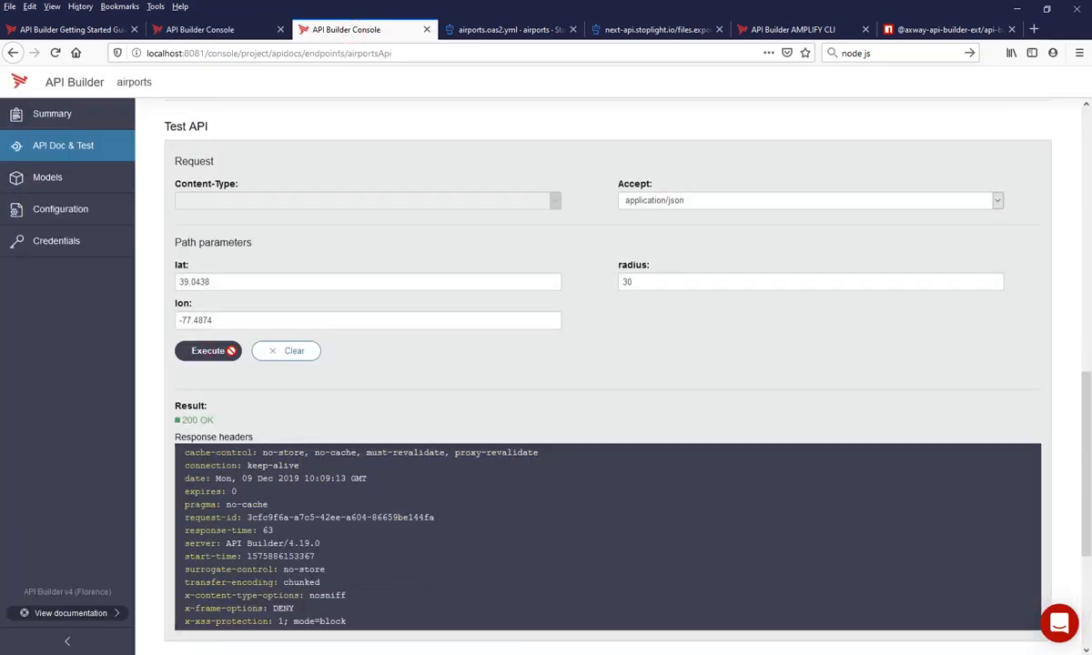
scroll(348, 506, "down", 3)
scroll(348, 506, "down", 2)
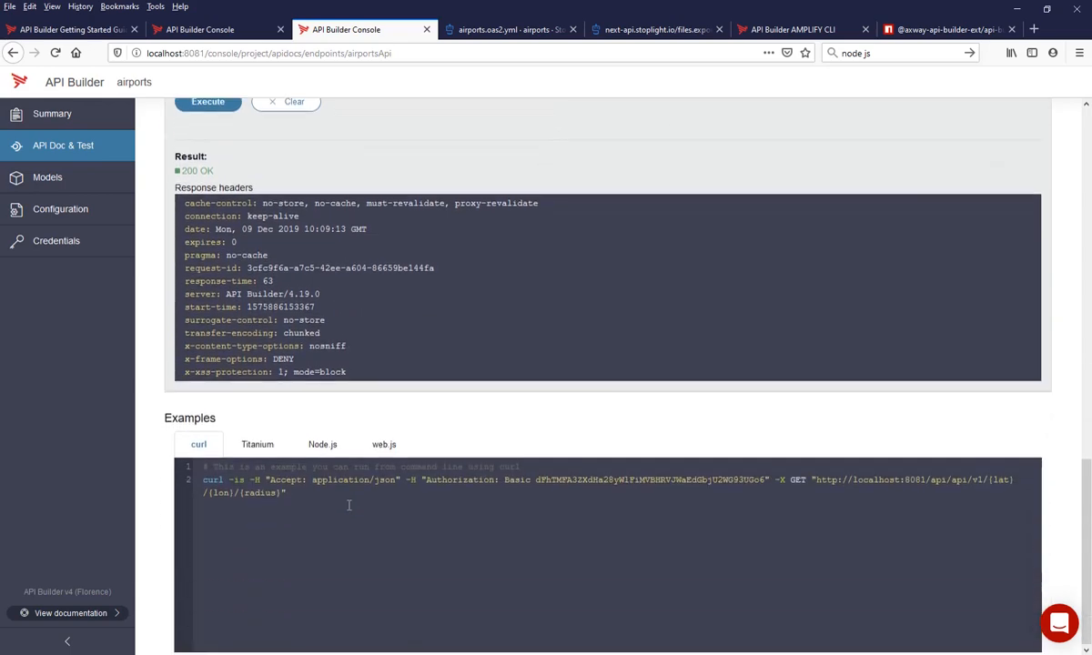
key("alt+Tab")
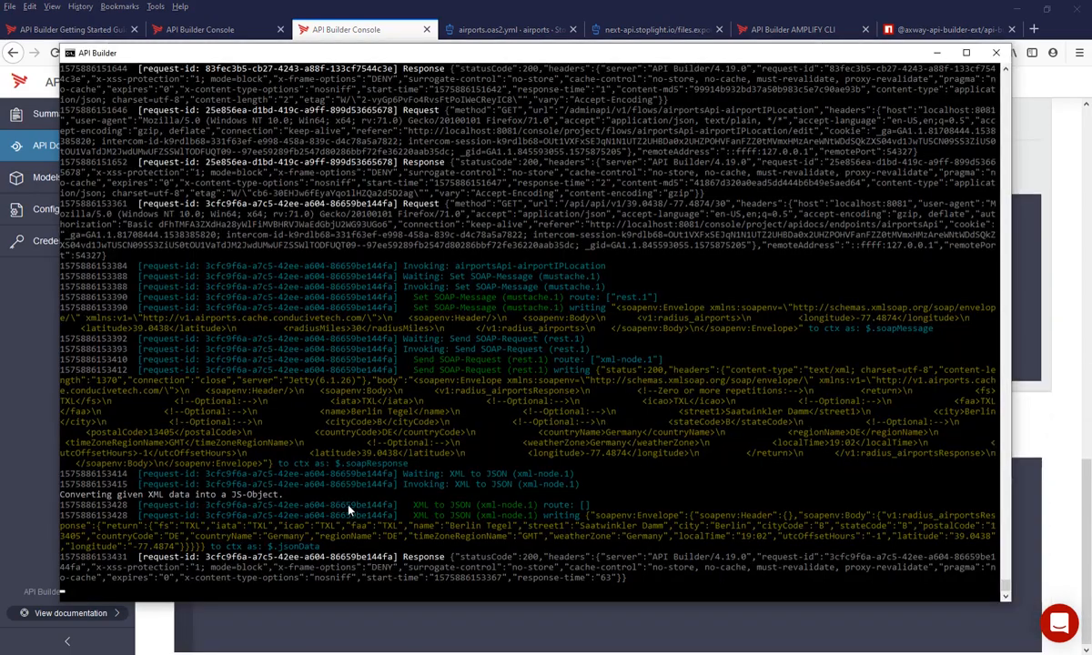
left_click(416, 516)
left_click_drag(587, 516, 624, 516)
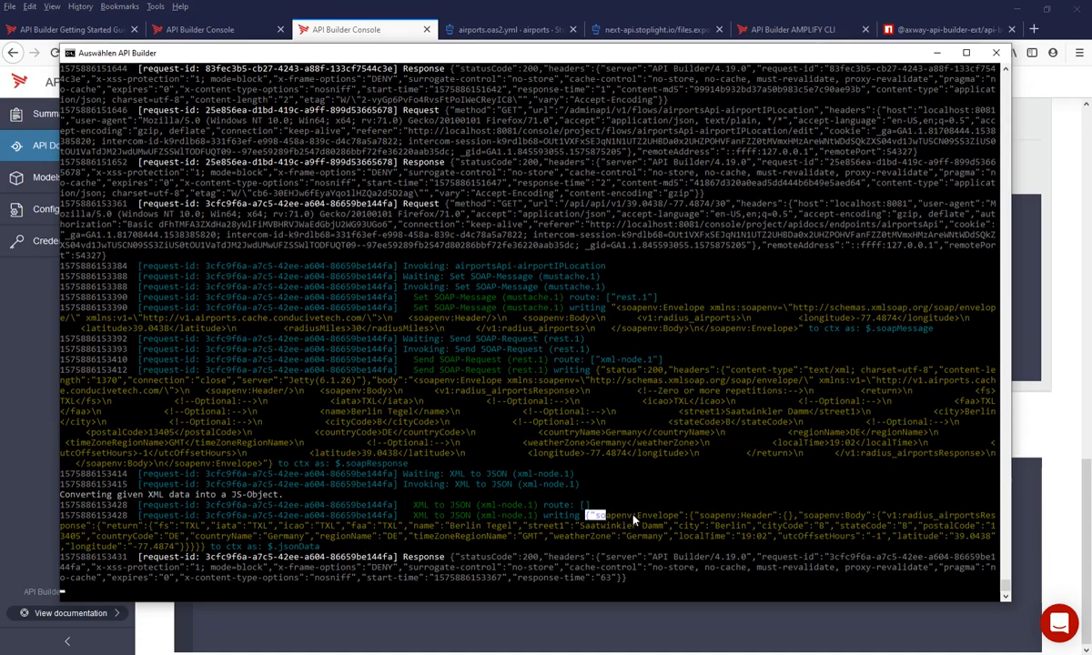
- Add a JSON node to the airportIPLocation flow, connect it to XML to JSON's Next output and name it Get SOAP-Body
left_click(224, 30)
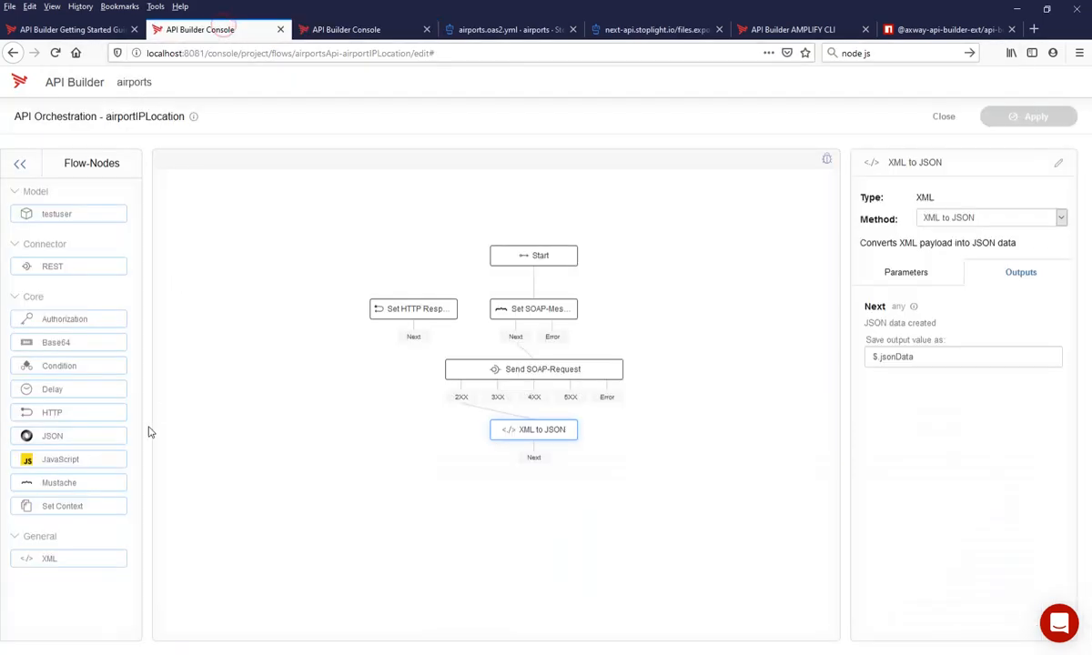
left_click_drag(70, 437, 590, 553)
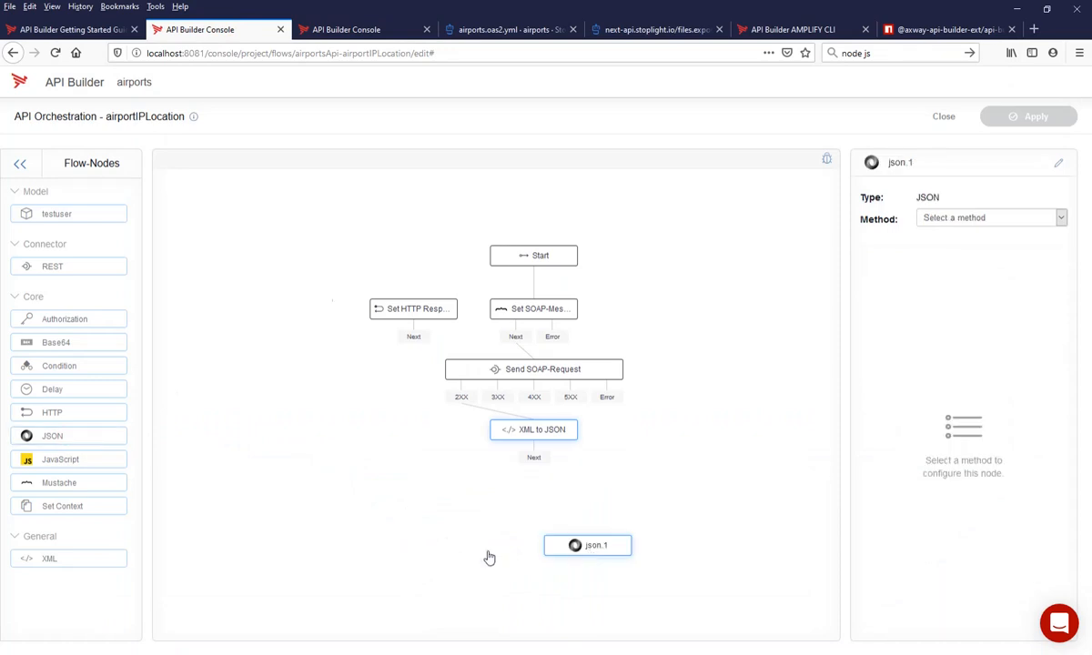
left_click_drag(497, 459, 616, 330)
left_click(899, 163)
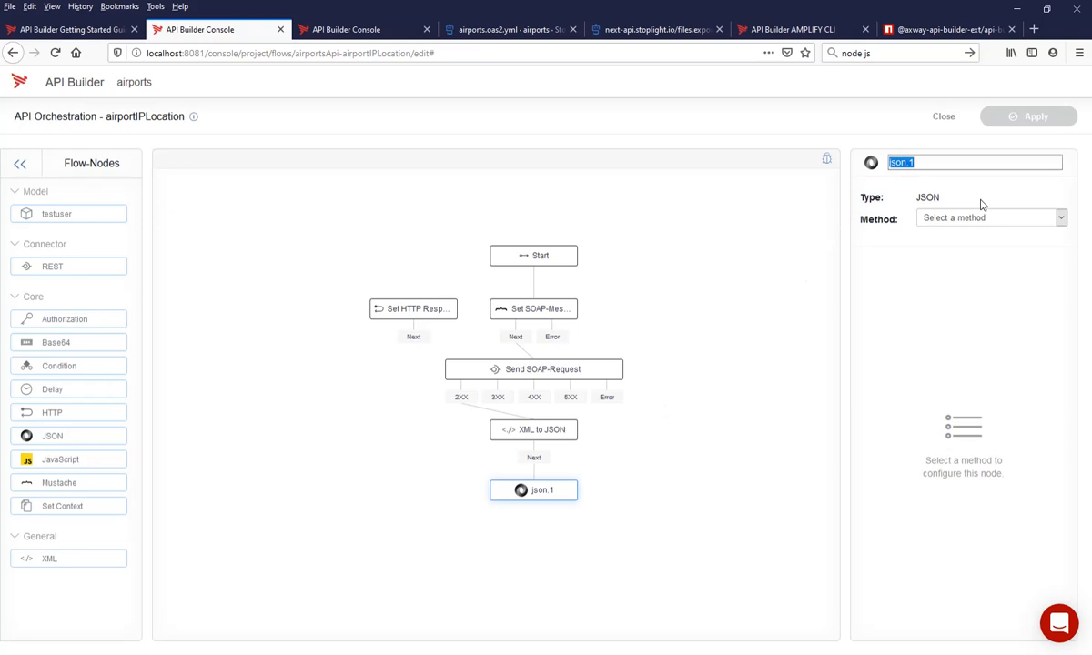
type("Get SOAP-Body")
key("Return")
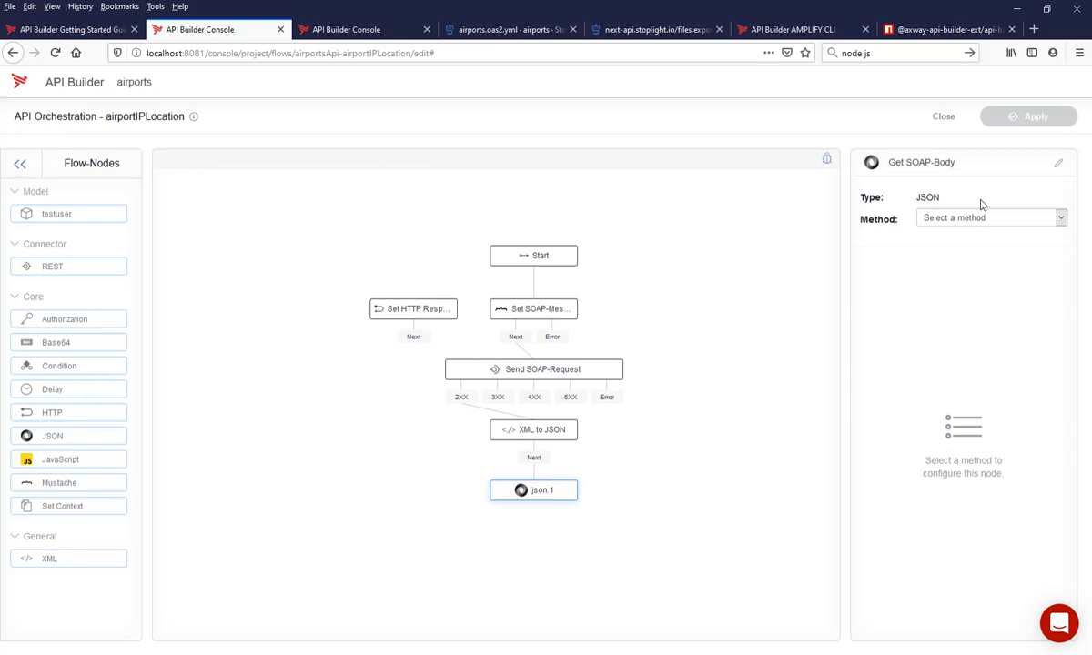
- Set the Get SOAP-Body node's method to Stringify, checking the converted JSON in the server log
left_click(915, 218)
left_click(949, 252)
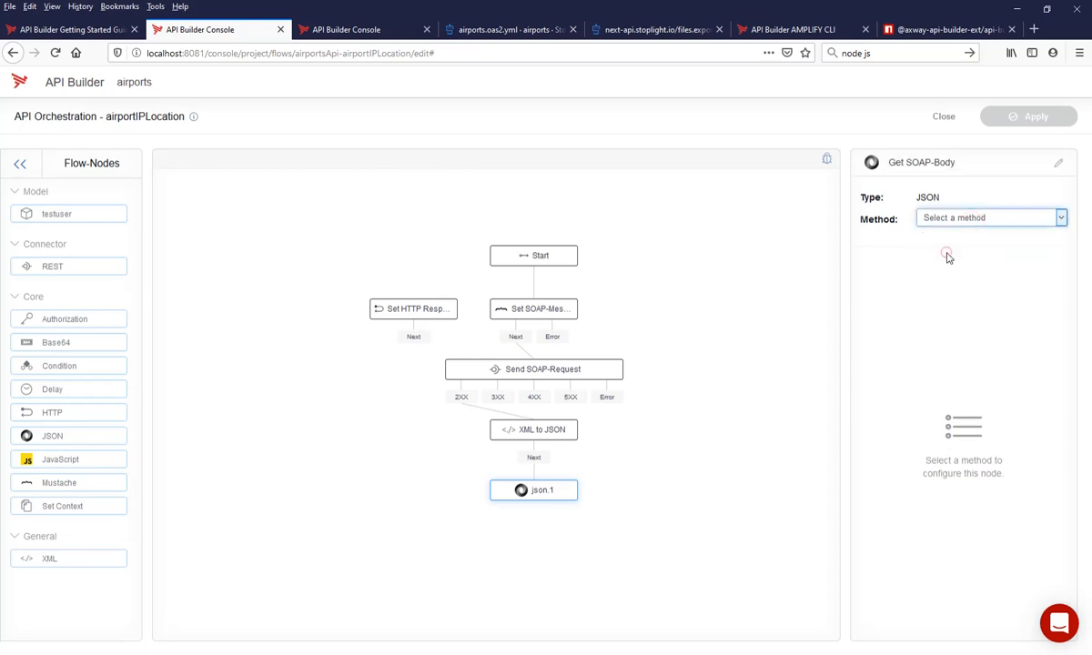
key("alt+Tab")
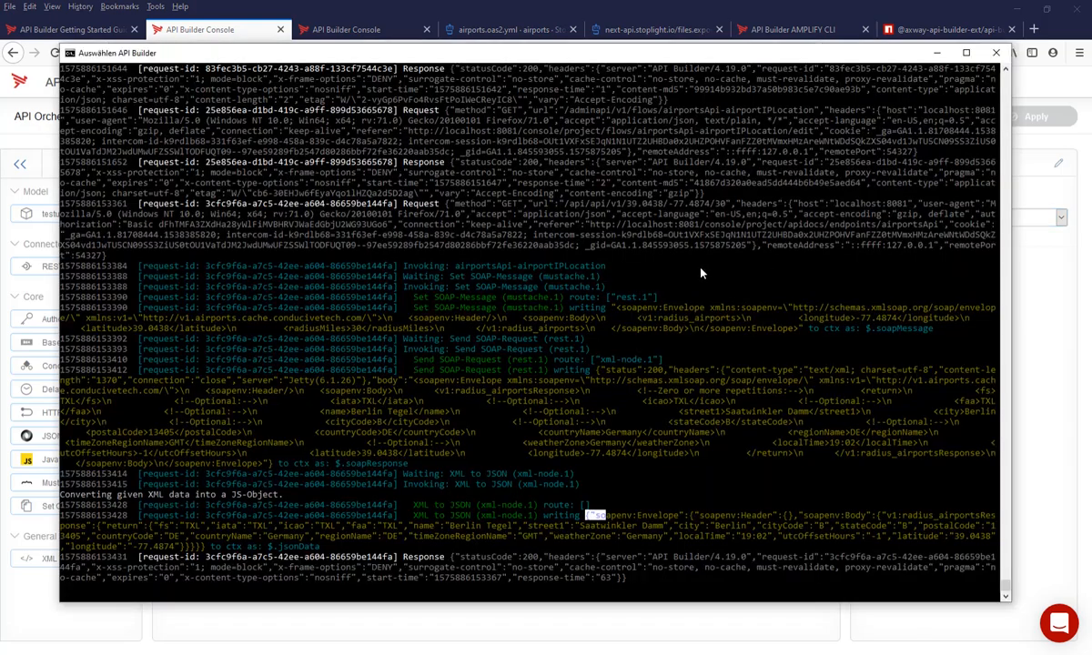
key("Escape")
key("alt+Tab")
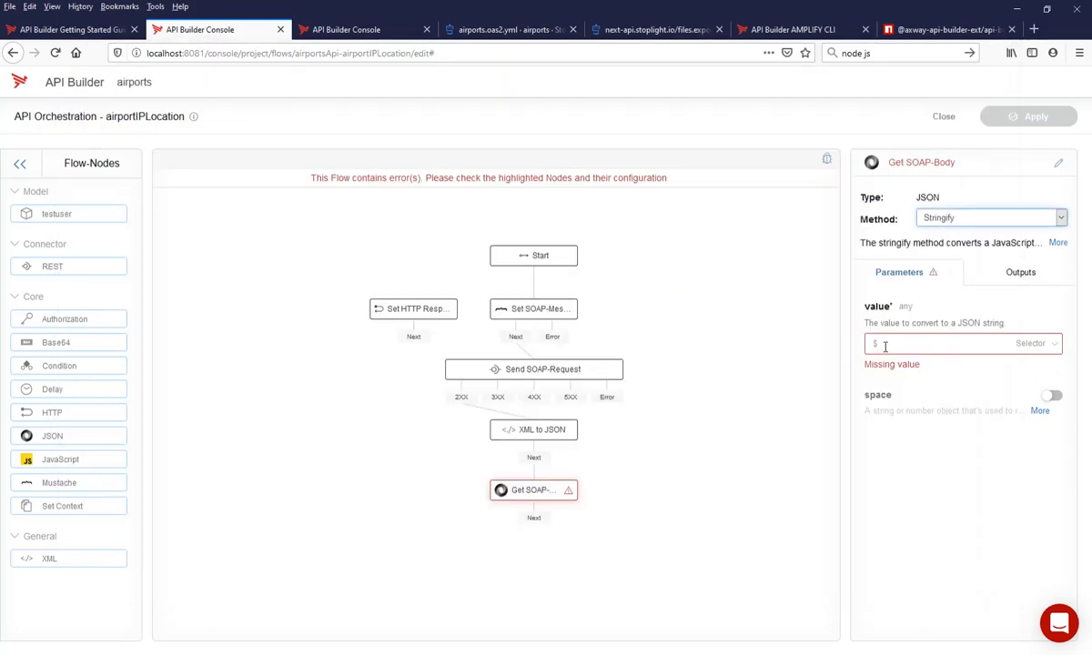
- Set the Get SOAP-Body node's value parameter to the selector $.jsonData, checking the output name of XML to JSON
left_click(929, 351)
type("$.")
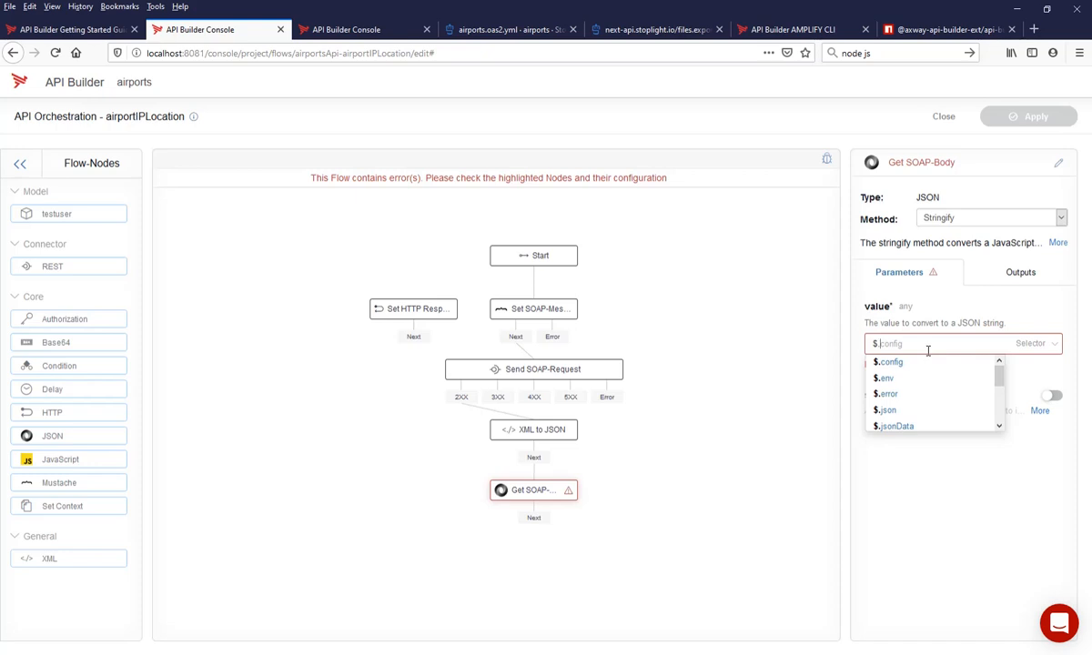
left_click(521, 428)
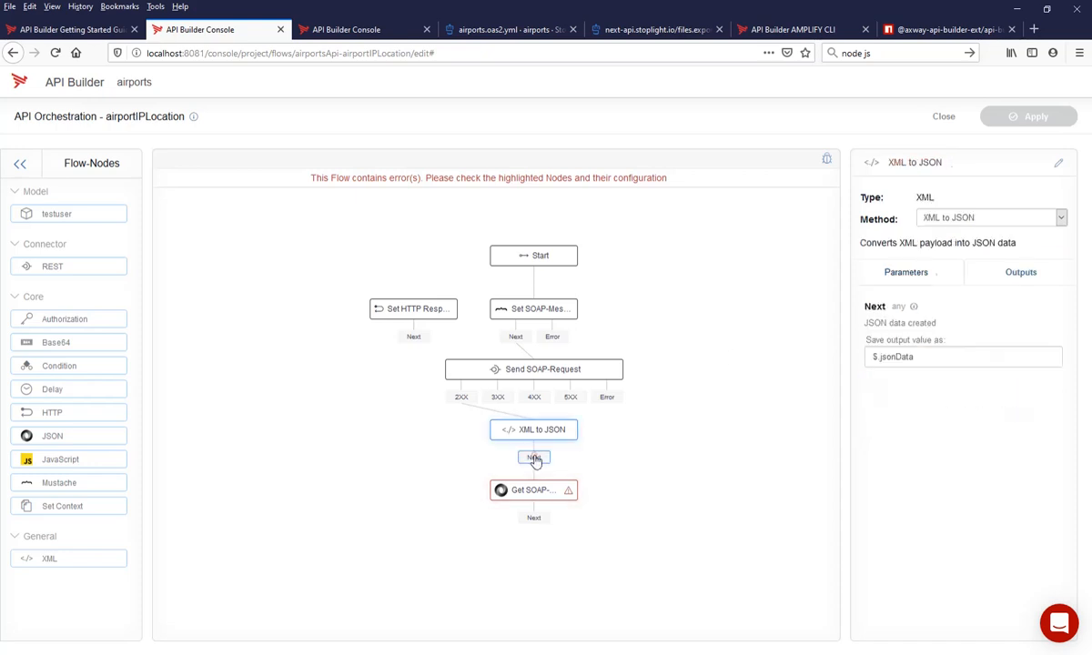
left_click(546, 491)
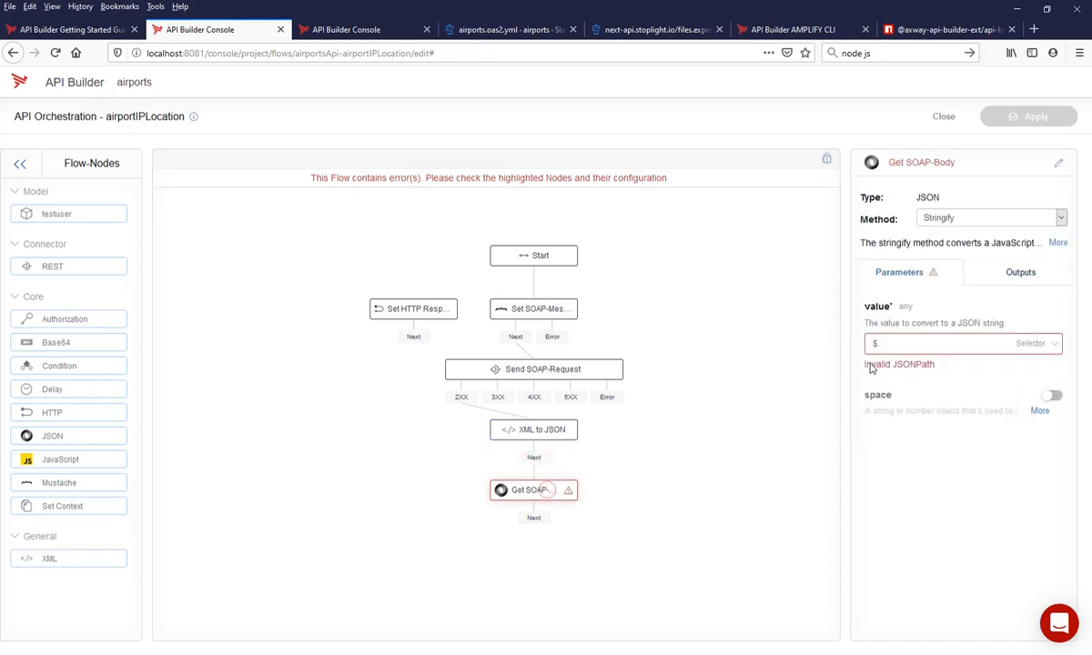
left_click(908, 345)
type("json")
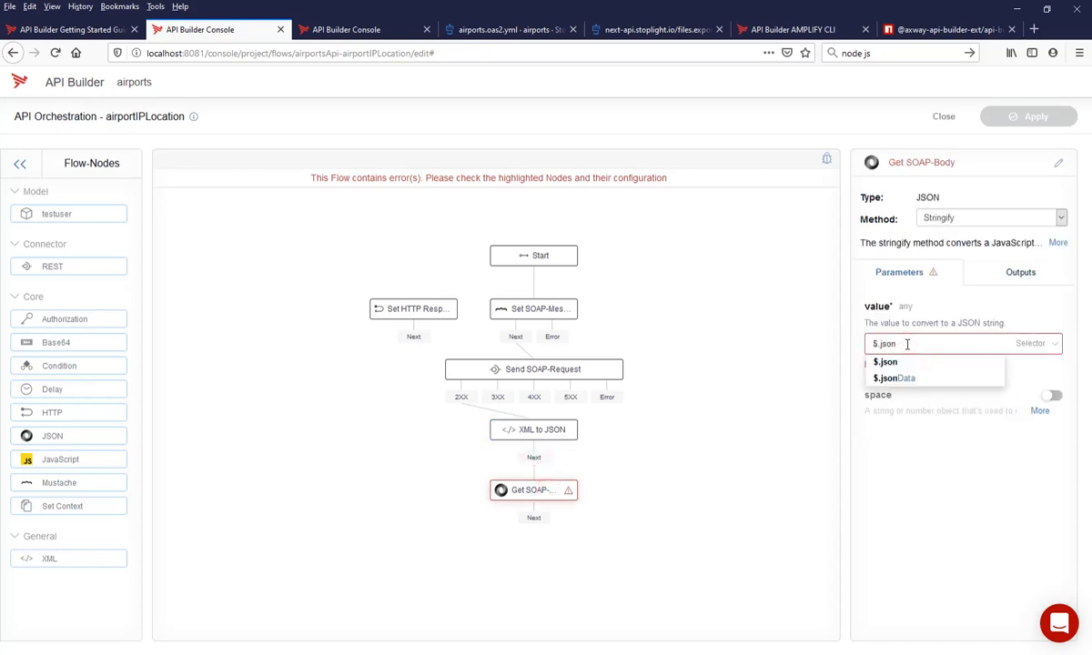
left_click(897, 377)
left_click(807, 366)
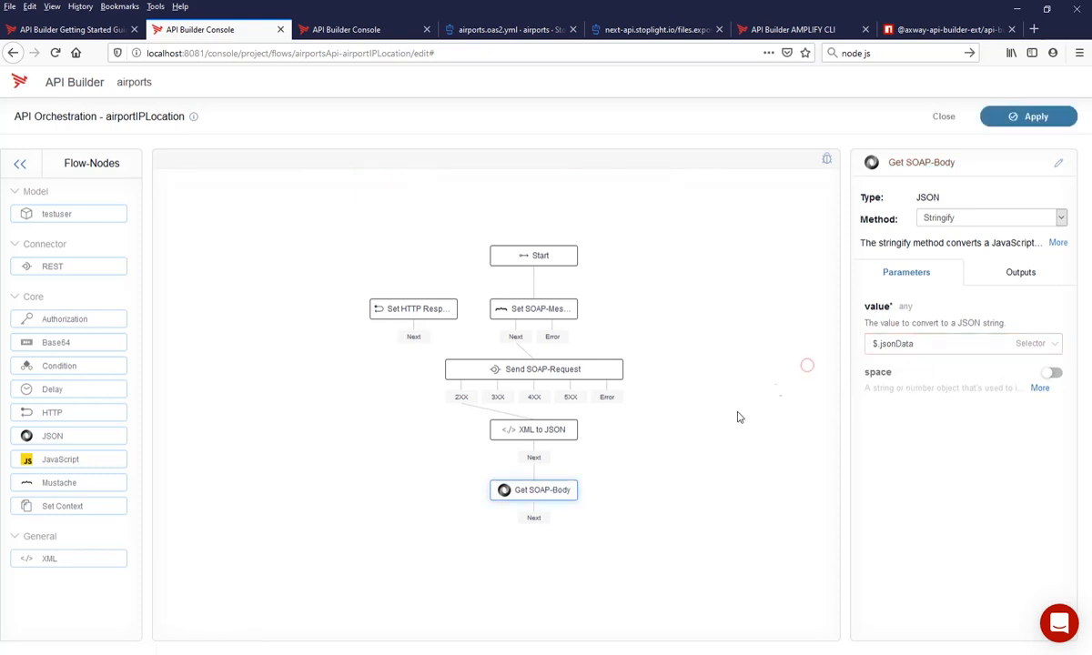
- Extend the Get SOAP-Body value selector to $.jsonData["soapenv:Envelope"]["soapenv:Body"], copying the soapenv:Envelope key from the server log
left_click(932, 343)
key("alt+Tab")
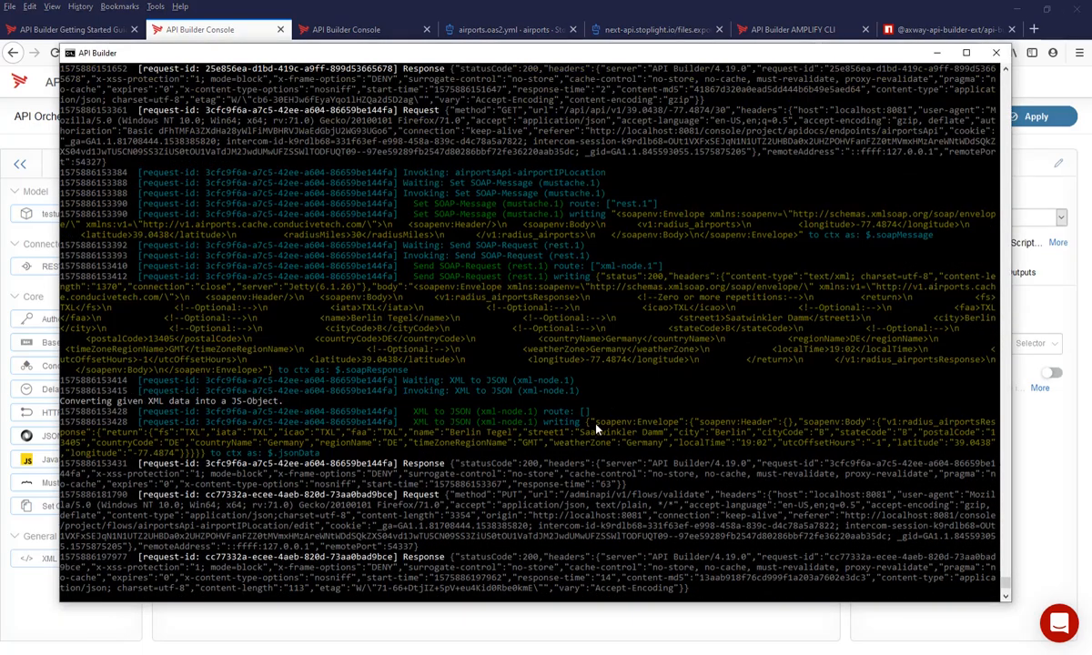
left_click_drag(596, 424, 676, 424)
key("ctrl+c")
key("alt+Tab")
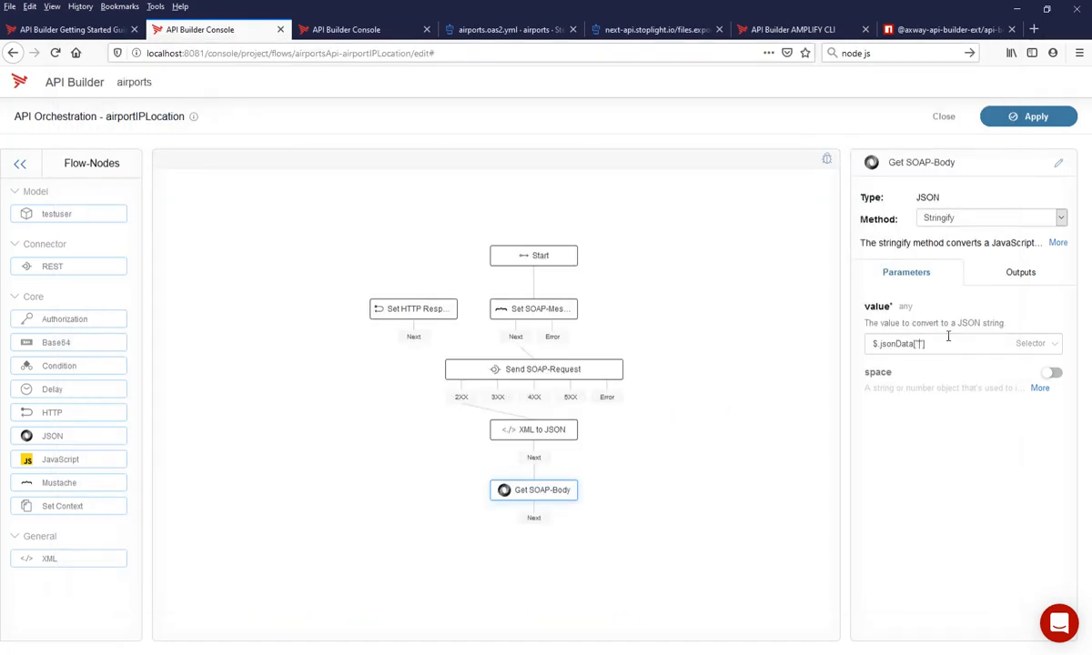
key("ctrl+v")
key("ctrl+v")
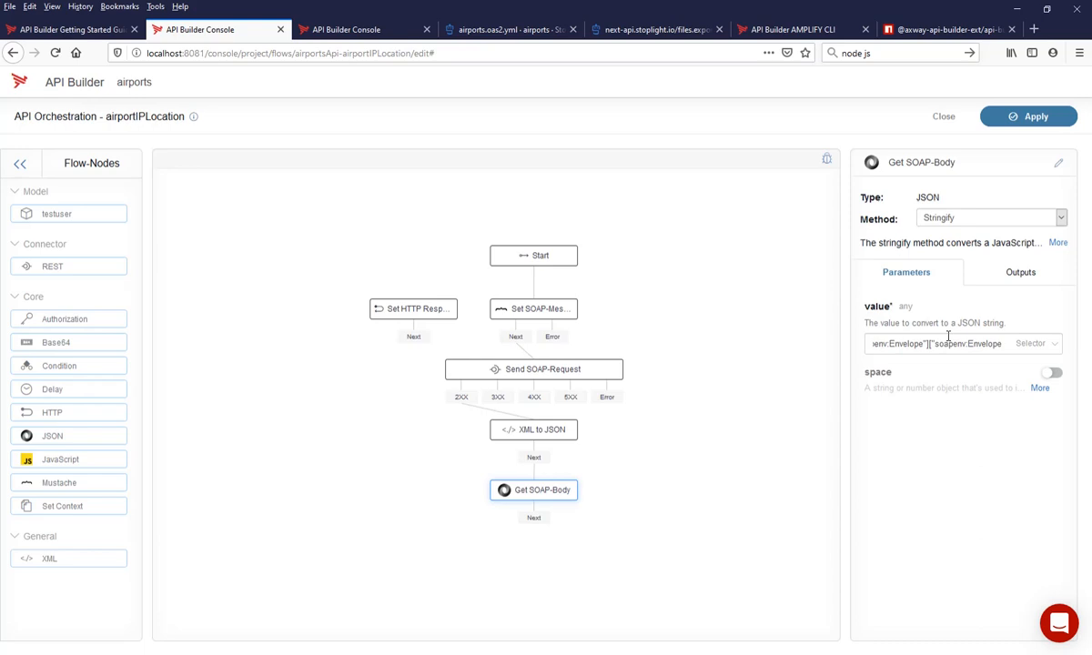
key("BackSpace")
key("BackSpace")
key("BackSpace")
key("BackSpace")
key("BackSpace")
key("BackSpace")
key("BackSpace")
key("BackSpace")
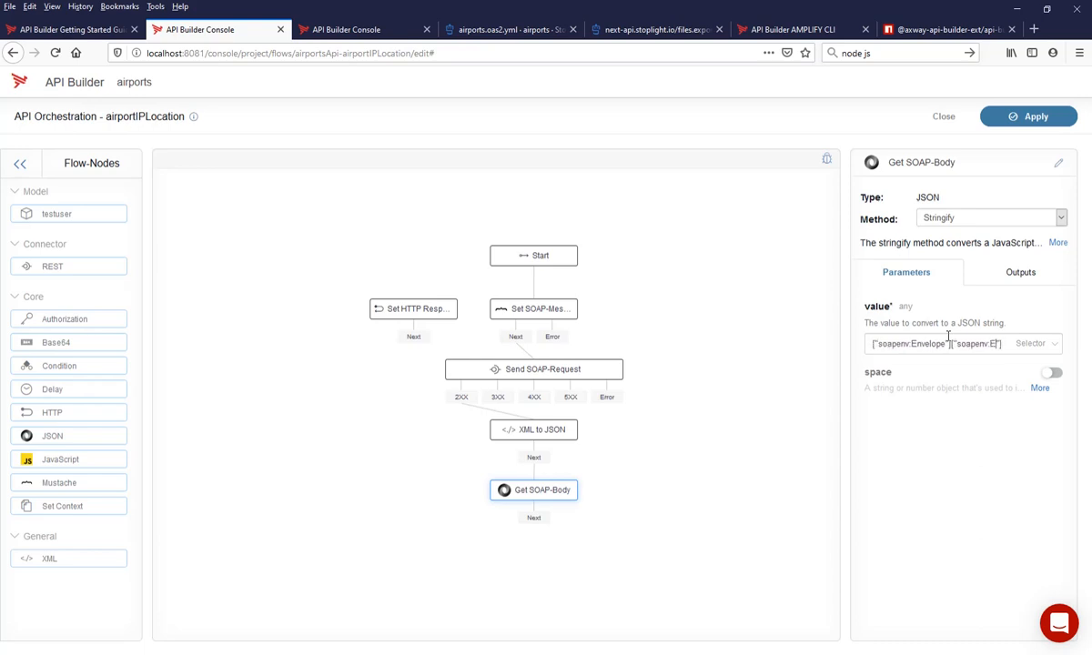
type("Body")
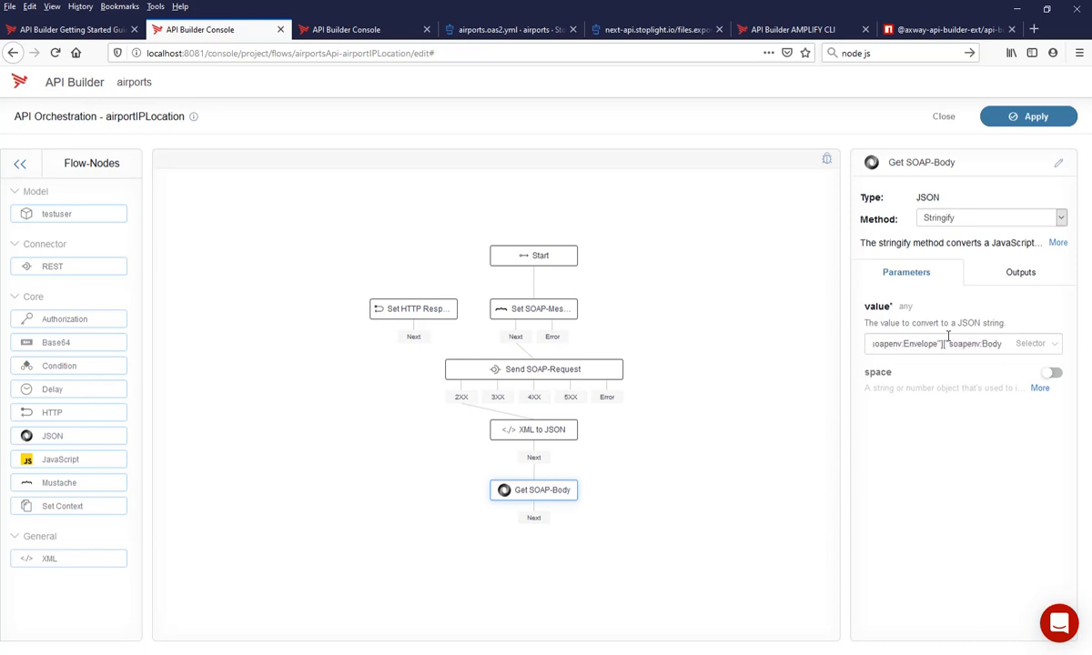
key("Home")
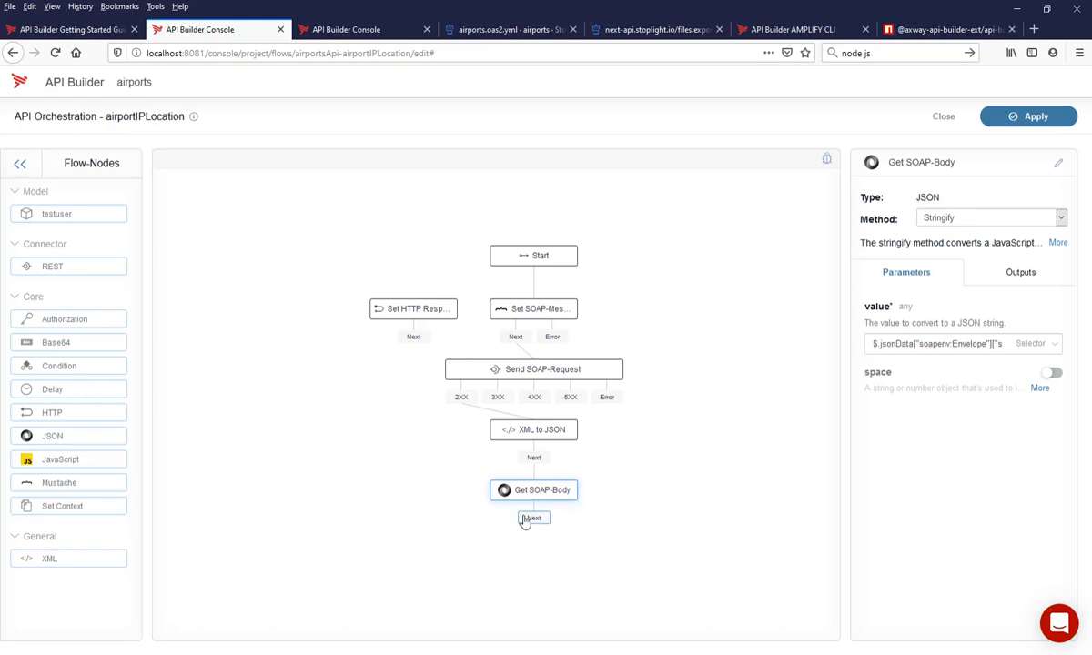
- Check the Get SOAP-Body node's output variable and connect its Next output to Set HTTP Response
left_click(1017, 273)
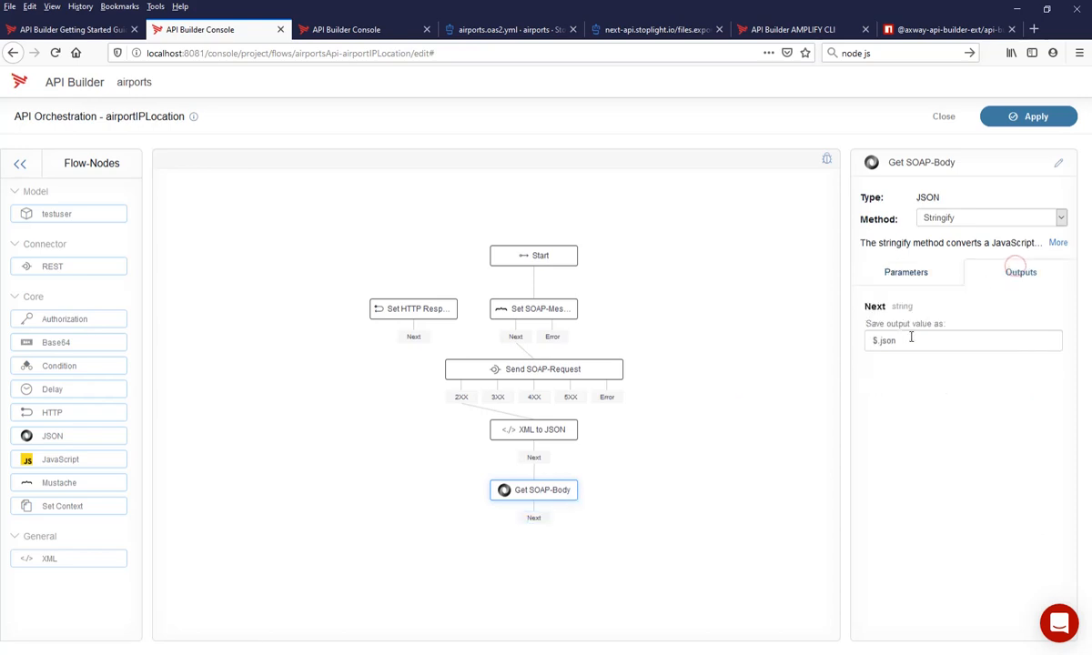
left_click_drag(912, 339, 851, 353)
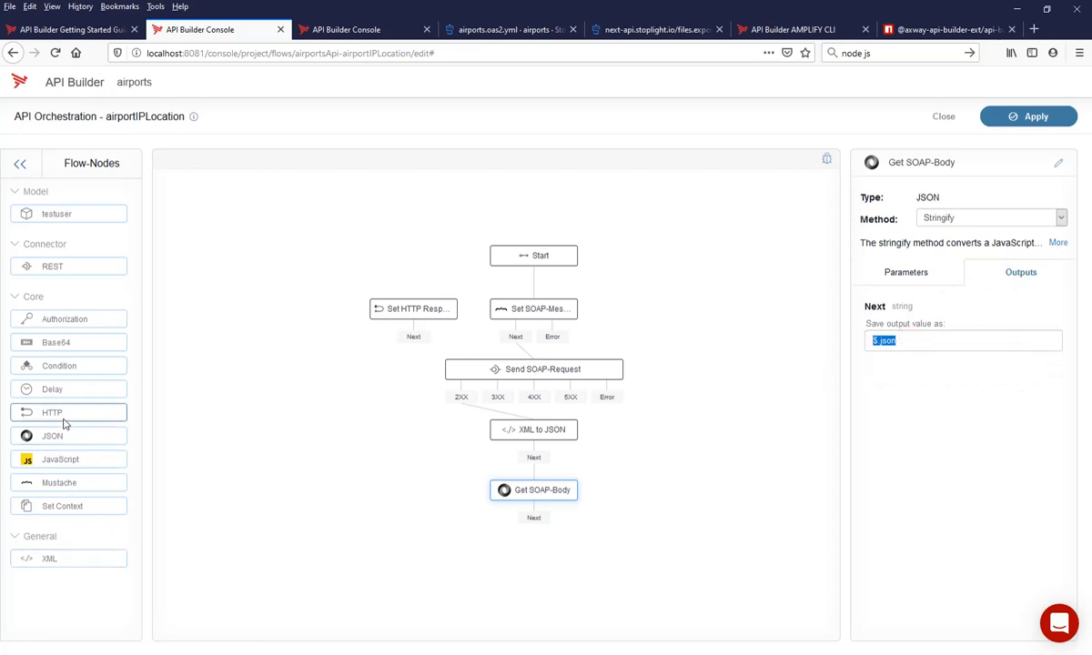
left_click_drag(64, 419, 22, 385)
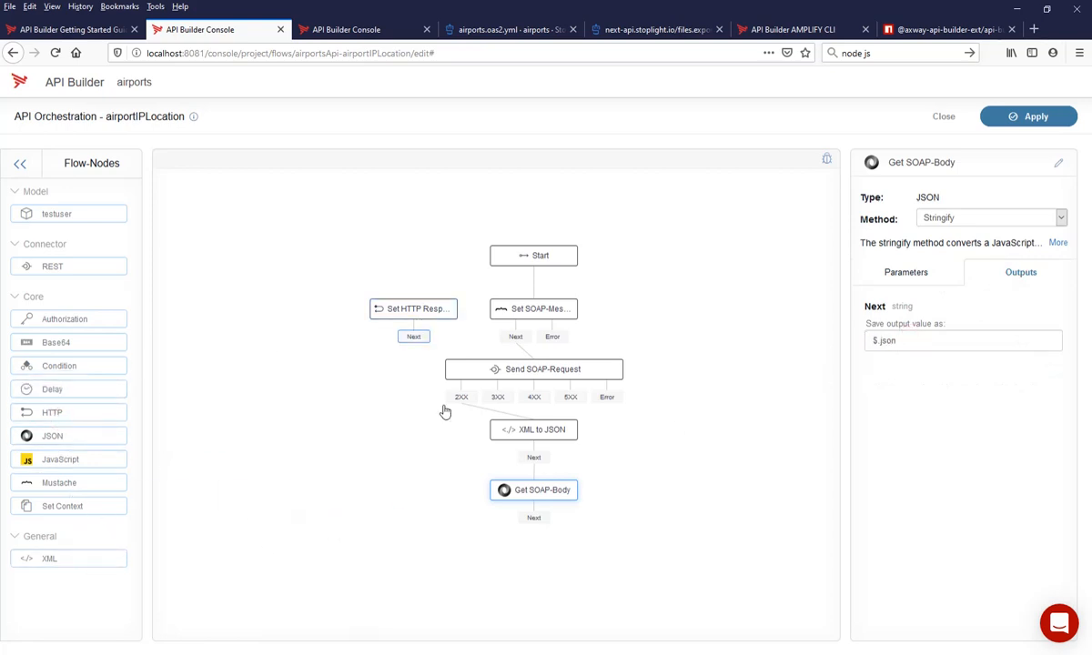
left_click_drag(535, 518, 422, 317)
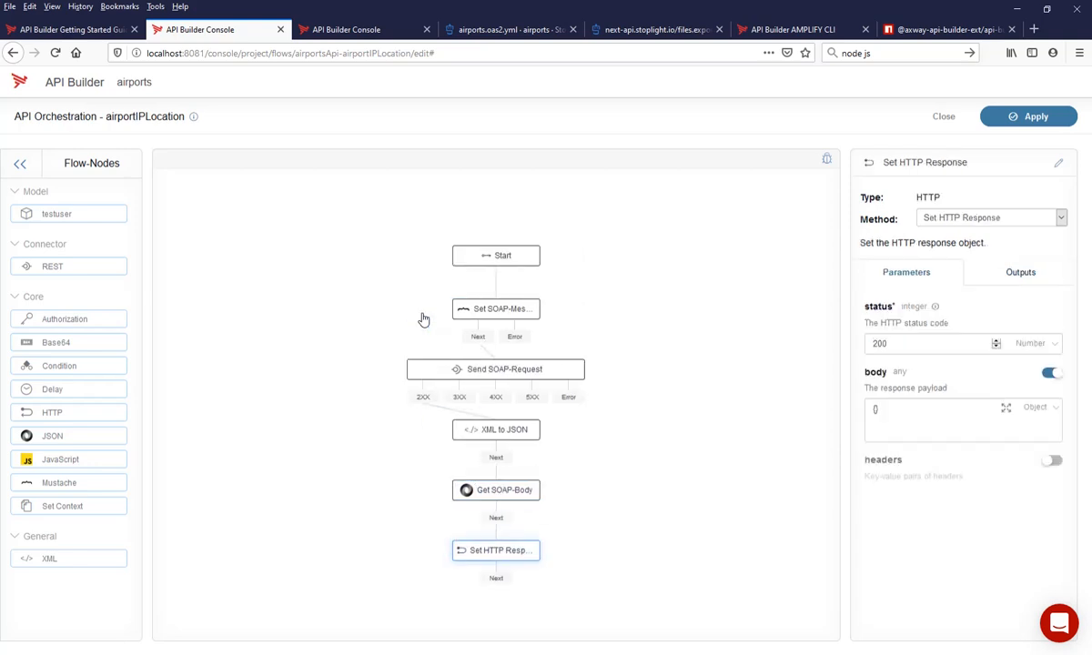
- Set the HTTP response body to the selector $.json and save the airportIPLocation flow, accepting the server restart
left_click(1039, 406)
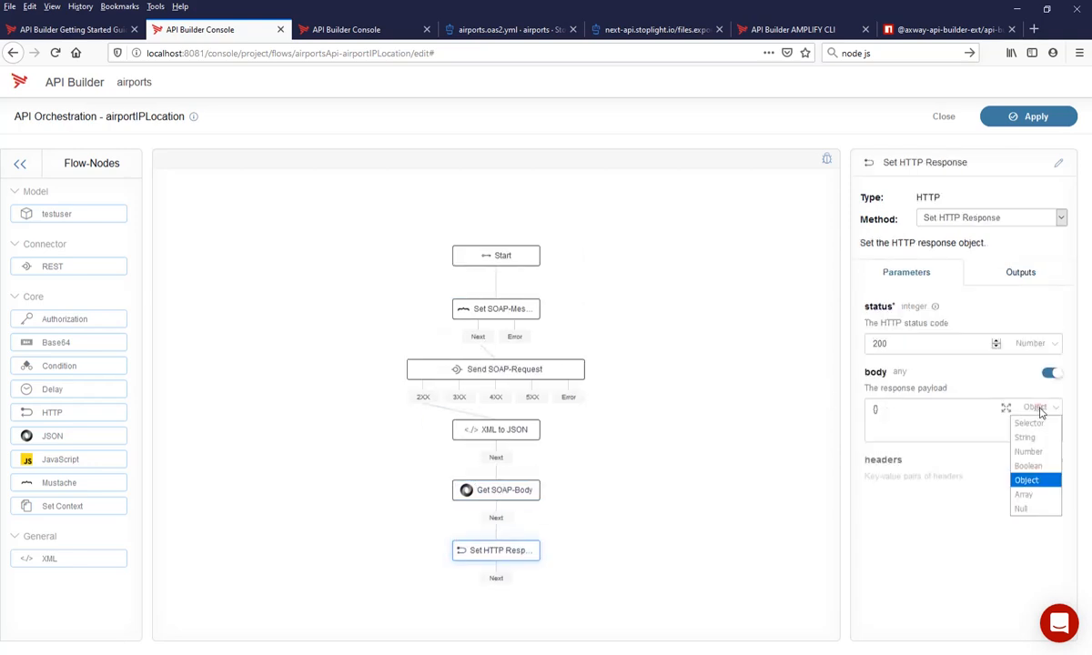
left_click(1037, 422)
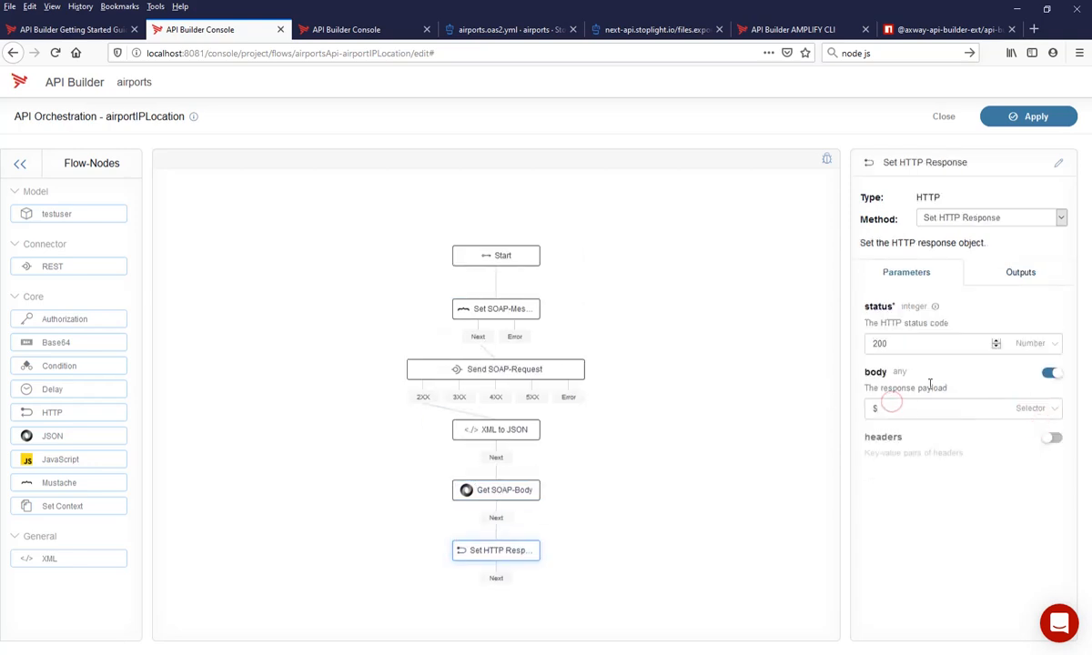
type(".json")
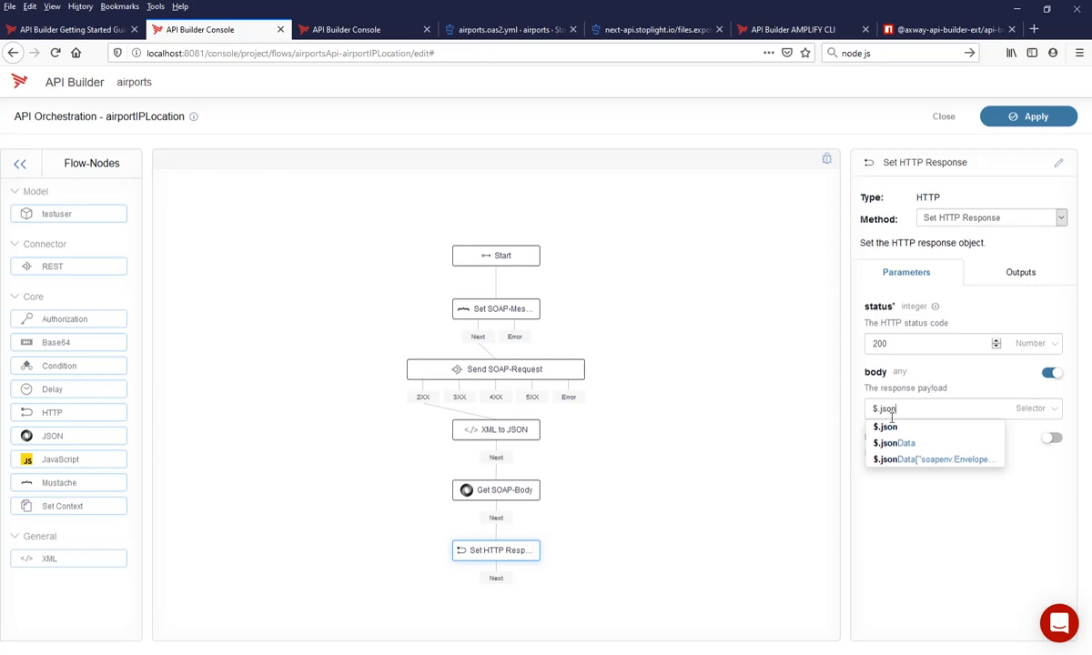
left_click(752, 411)
left_click(1028, 119)
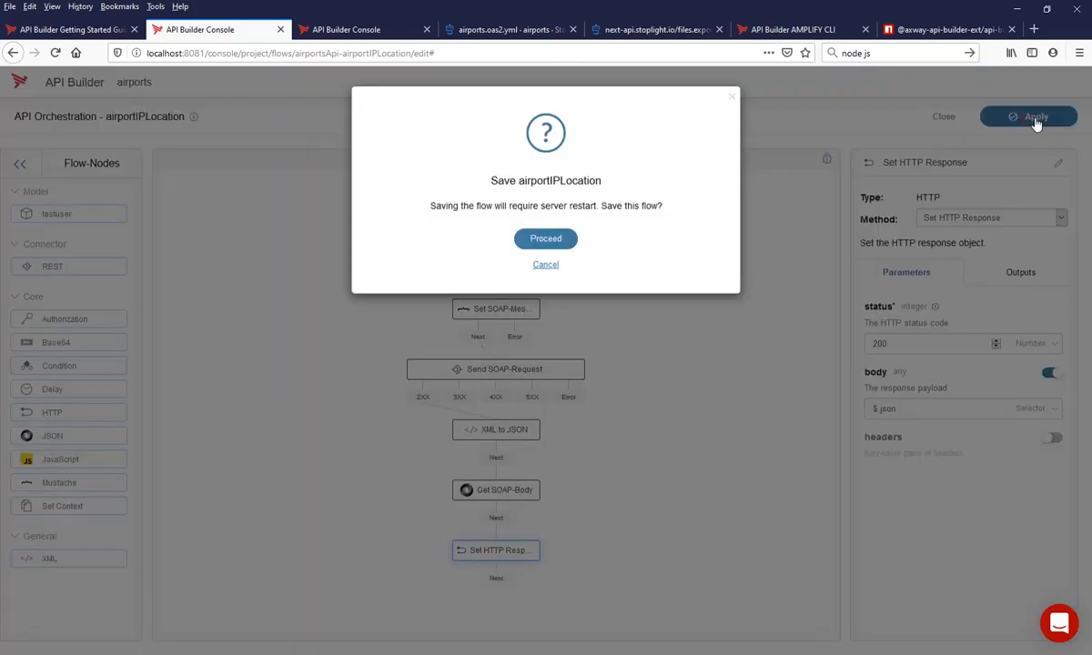
left_click(557, 236)
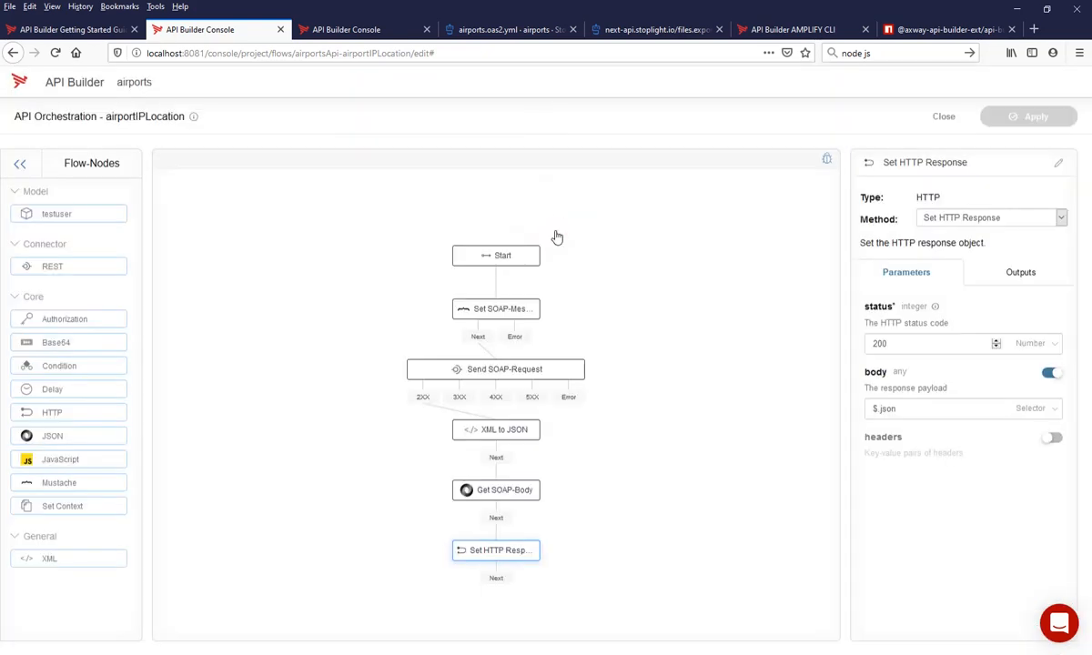
- Run the API test again and examine the JSON airport data in the response body
left_click(358, 32)
left_click(218, 102)
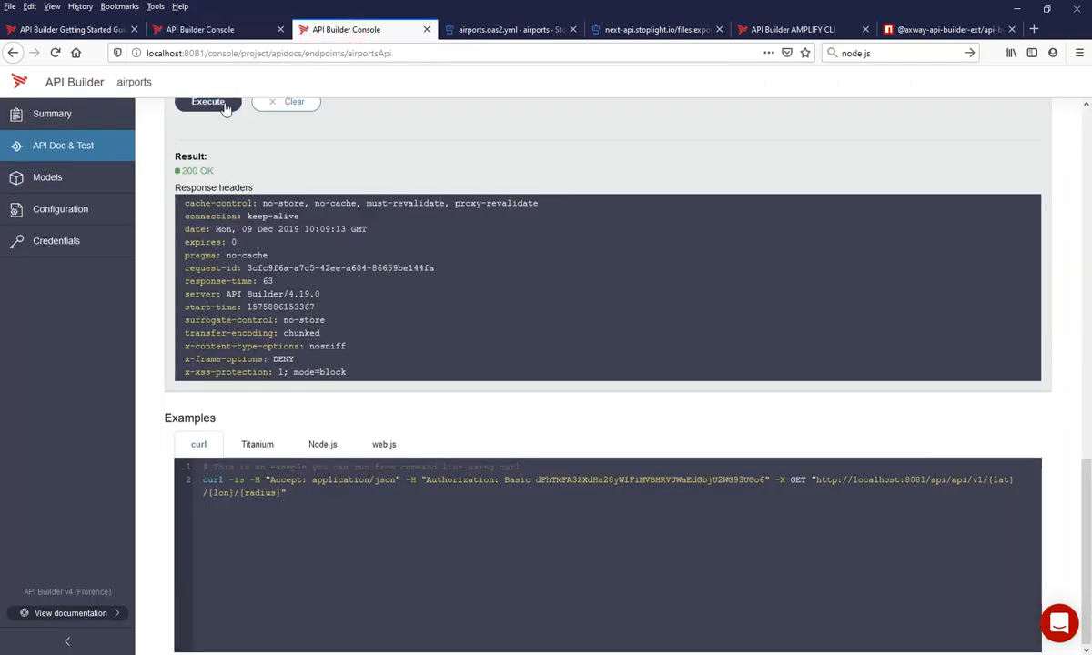
scroll(352, 422, "down", 3)
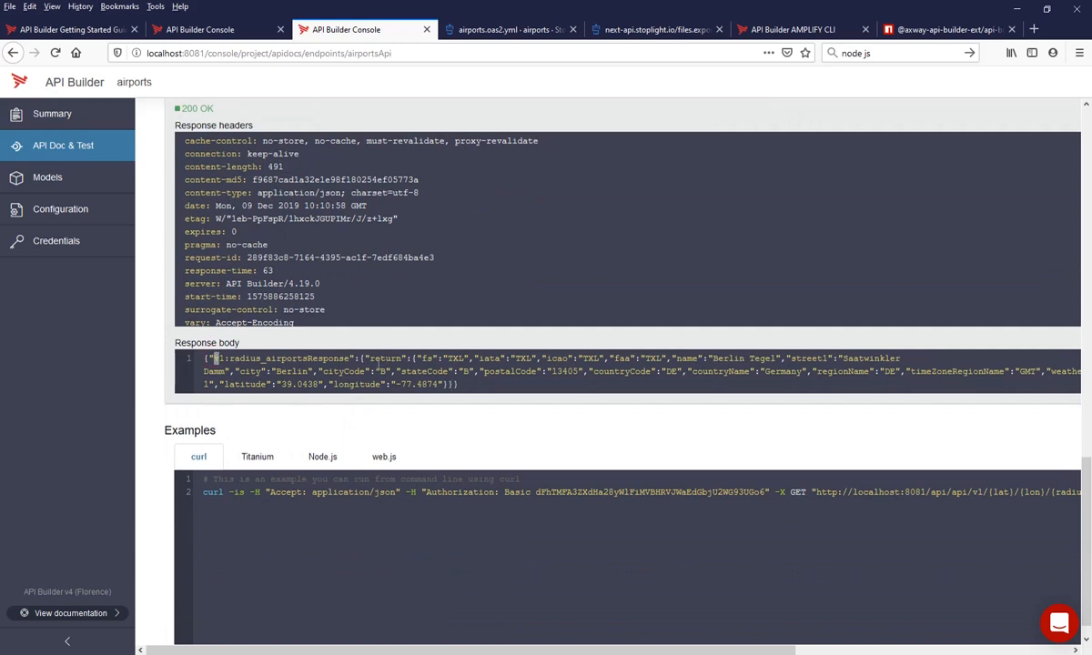
left_click_drag(417, 361, 463, 389)
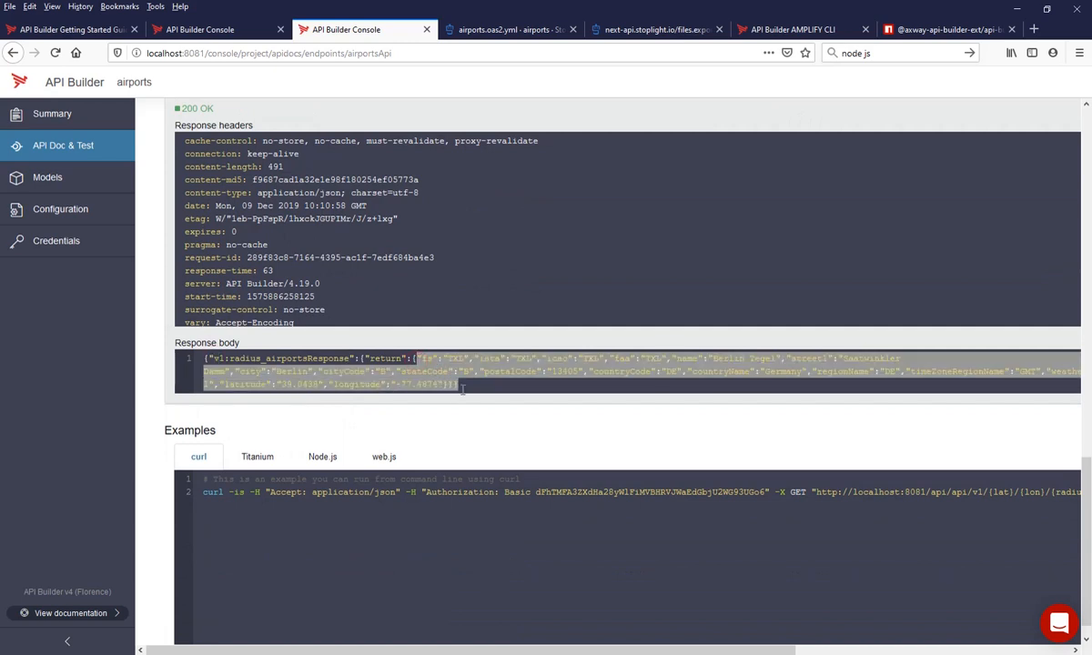